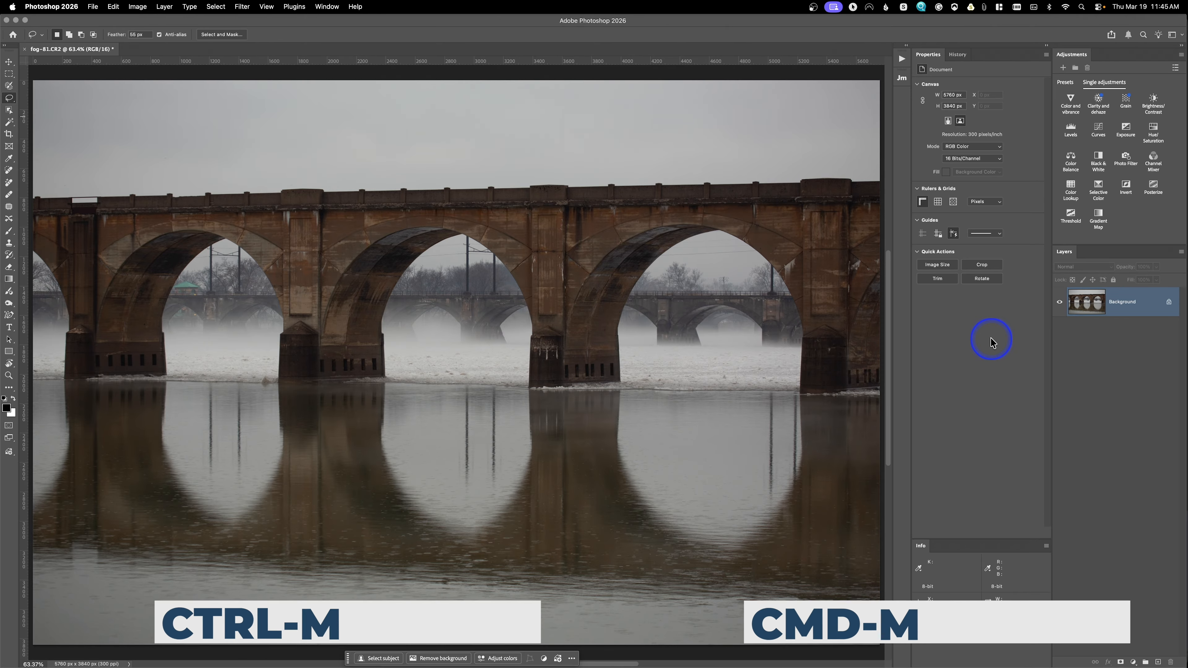
# - Brighten the midtones of the bridge photo with a Curves adjustment applied directly to the Background layer
pyautogui.press('super+m')
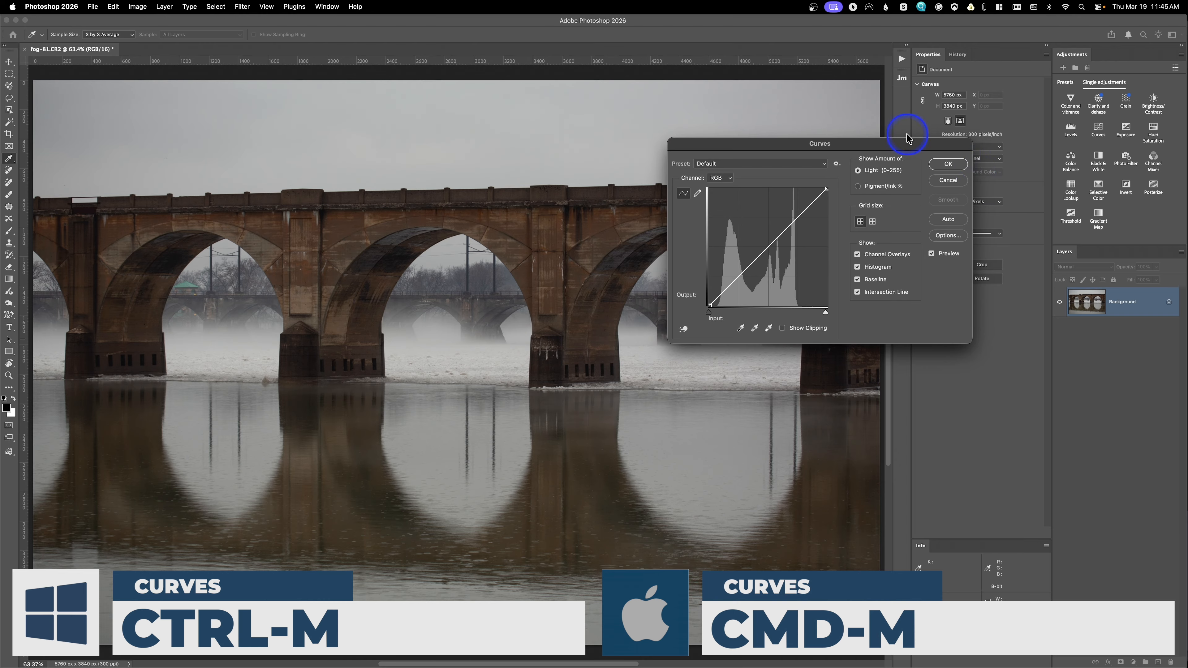
pyautogui.click(774, 232)
pyautogui.click(943, 164)
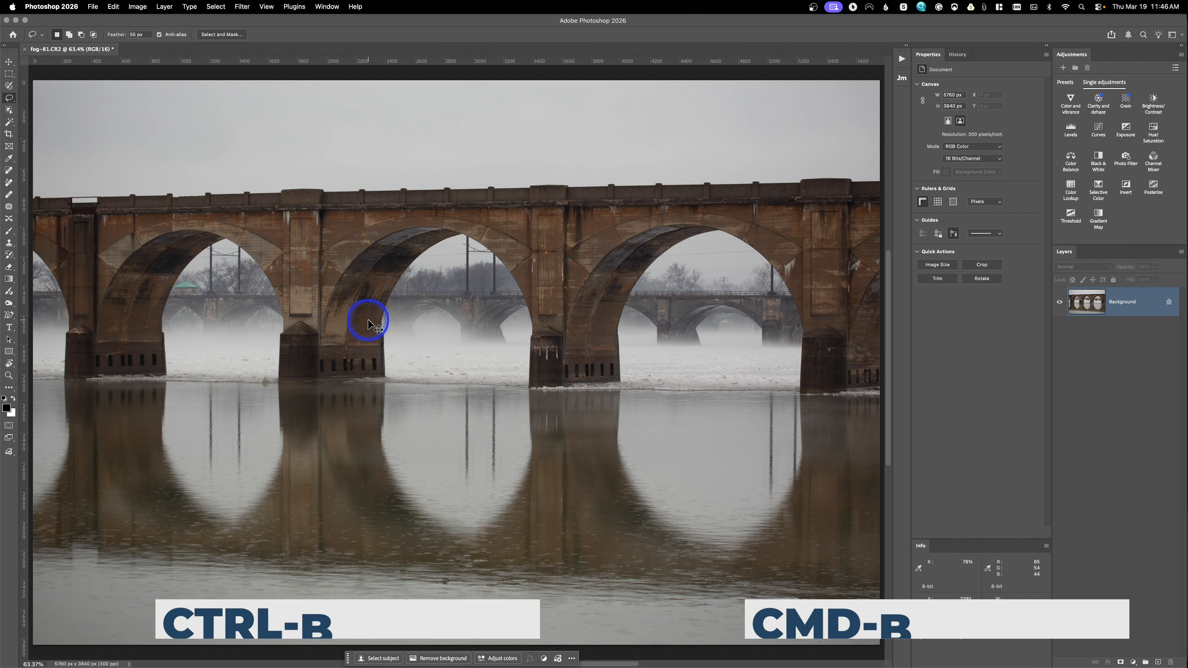
# - Shift the photo's midtones toward red with a direct Color Balance adjustment, and revert the file to its saved version
pyautogui.press('super+b')
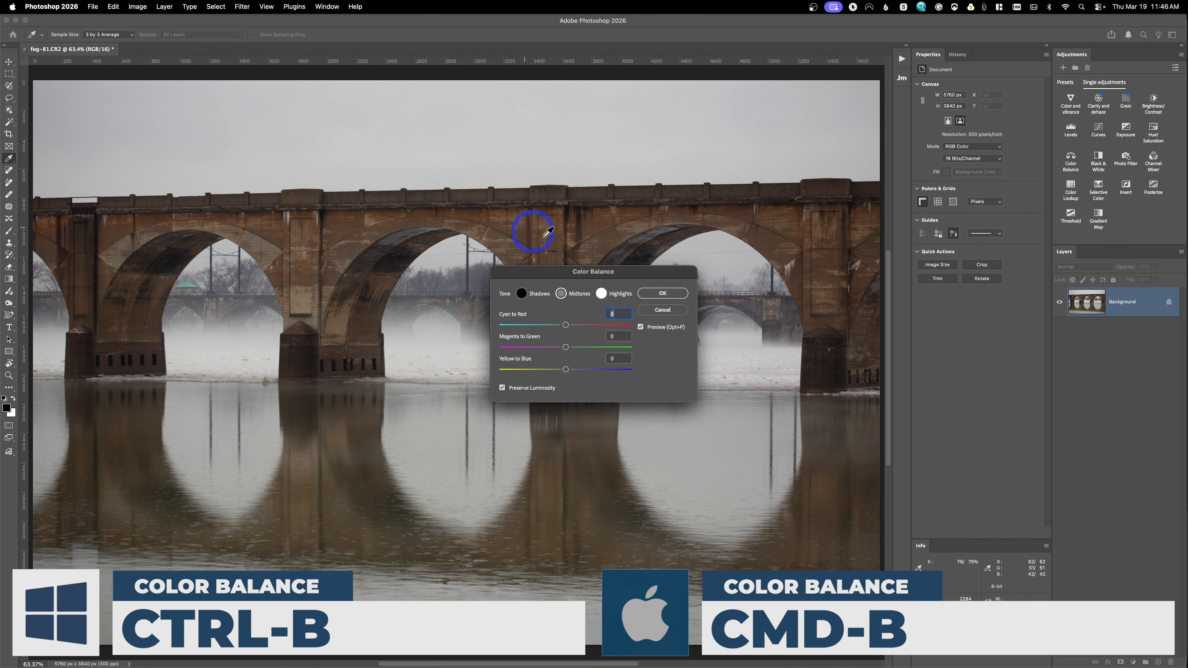
pyautogui.click(576, 326)
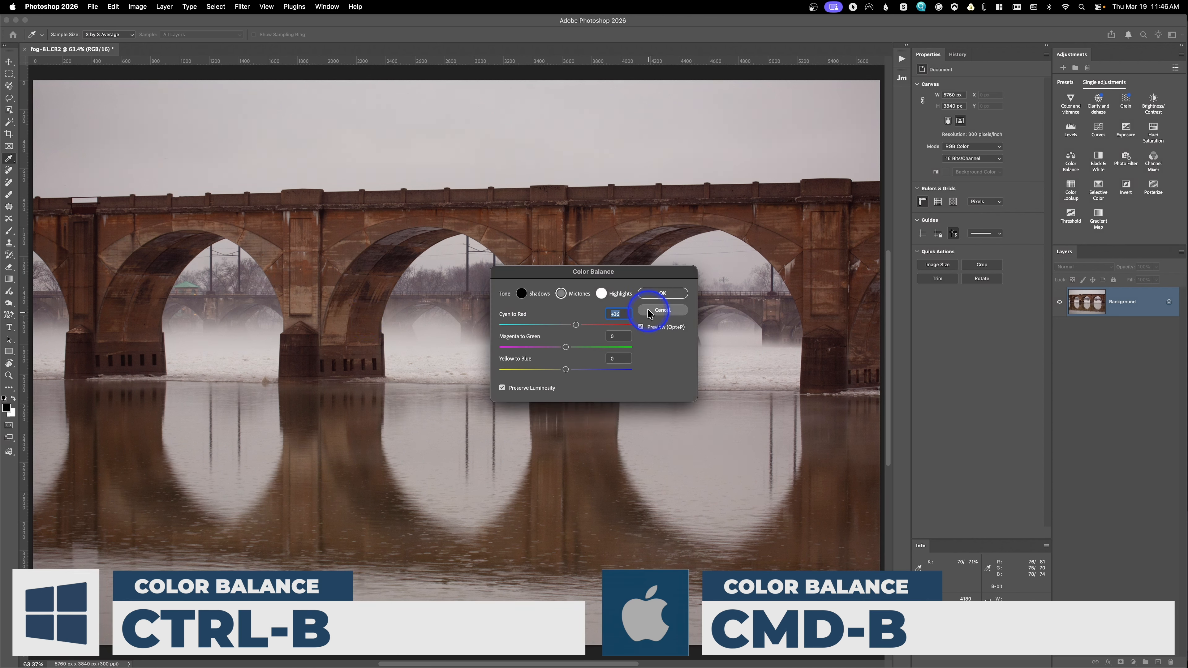
pyautogui.click(654, 292)
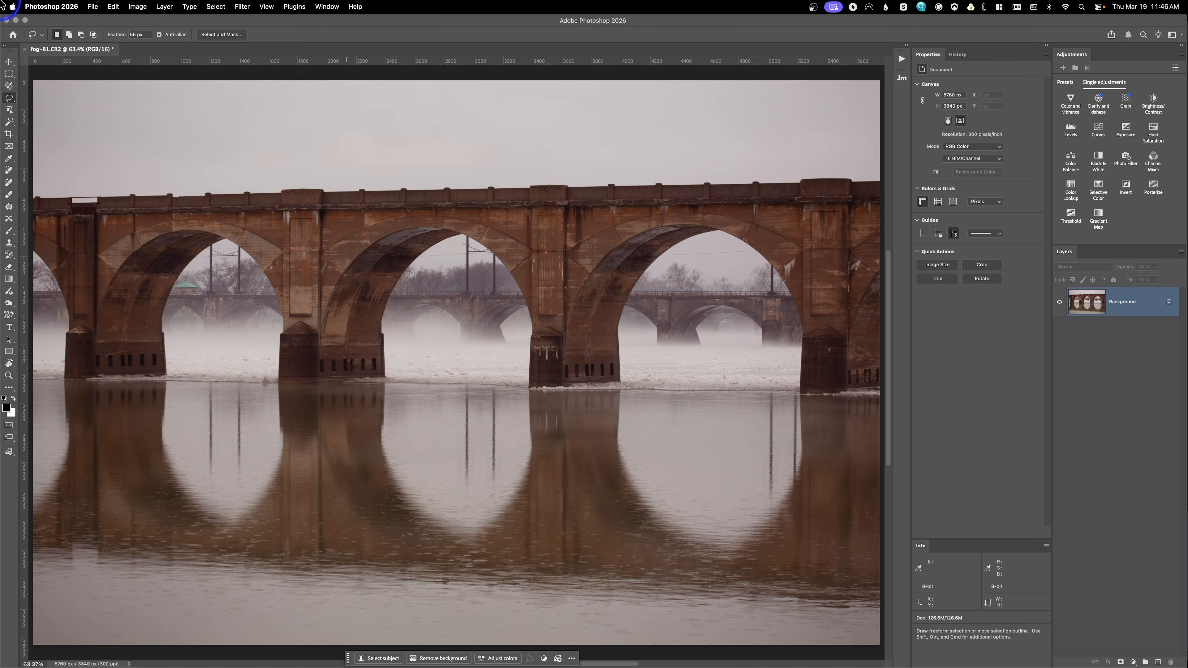
pyautogui.click(92, 6)
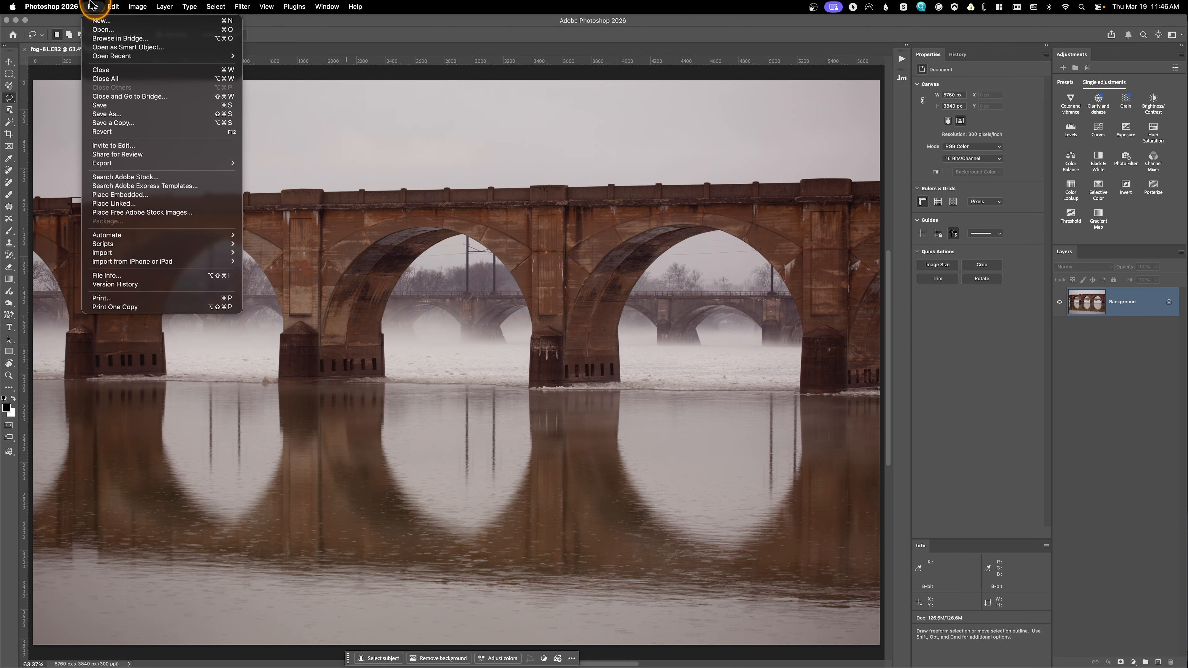
pyautogui.click(100, 132)
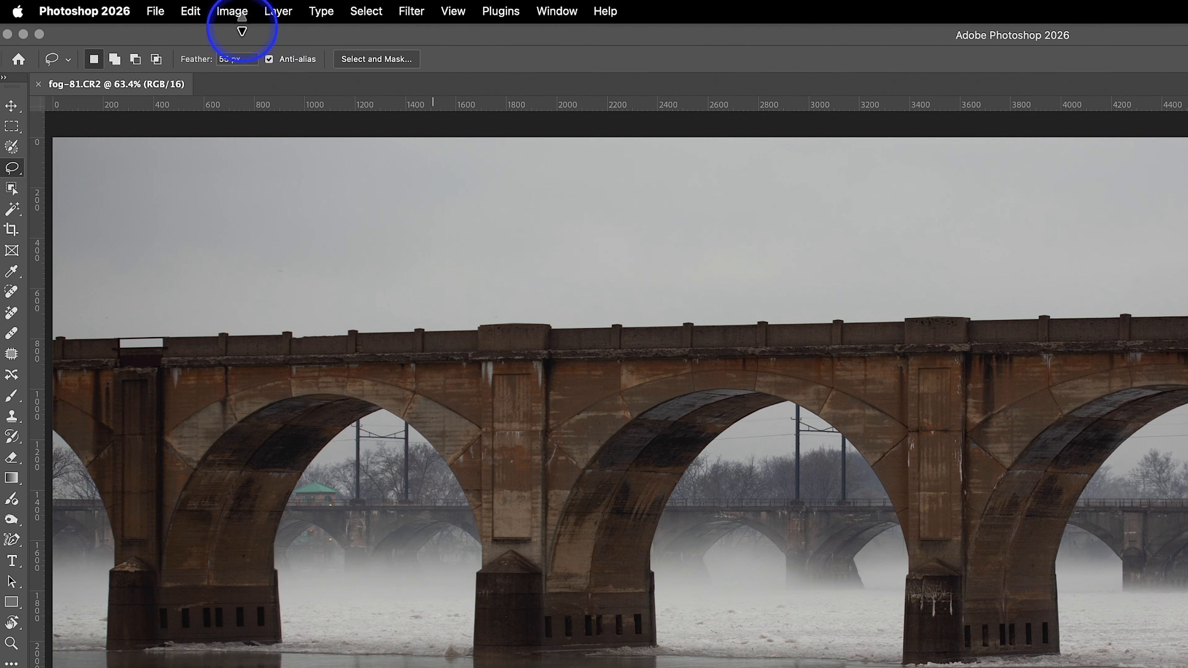
# - Brighten the Background layer directly with a Curves point at input 82, output 99, and undo the adjustment
pyautogui.click(232, 12)
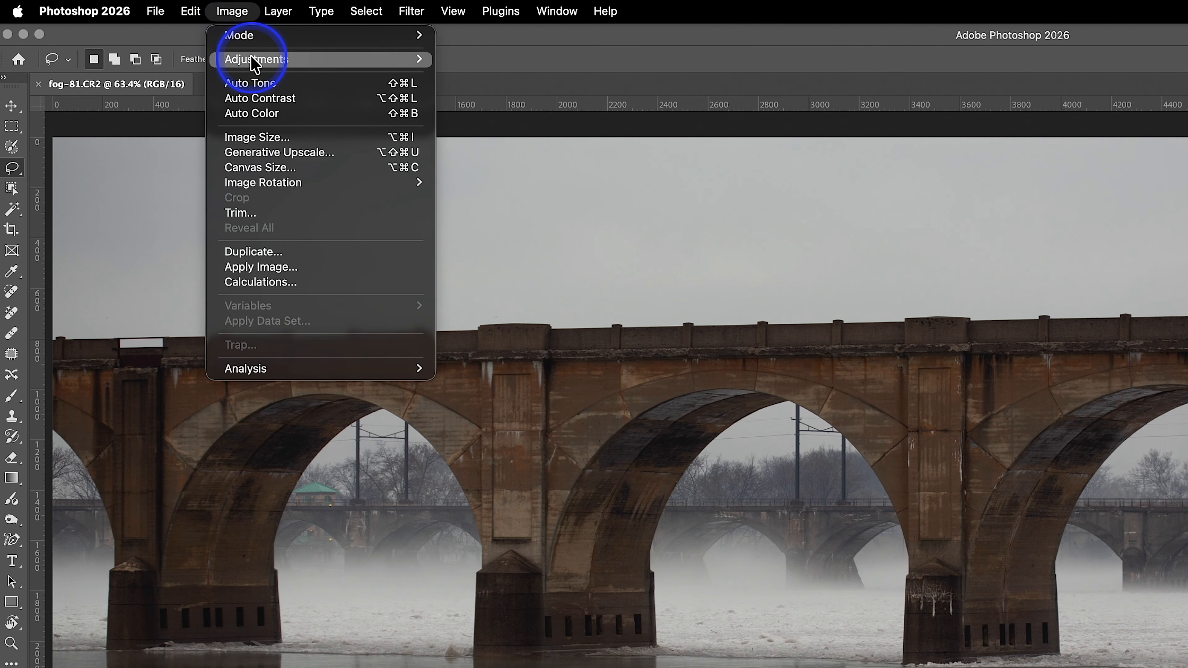
pyautogui.moveTo(245, 59)
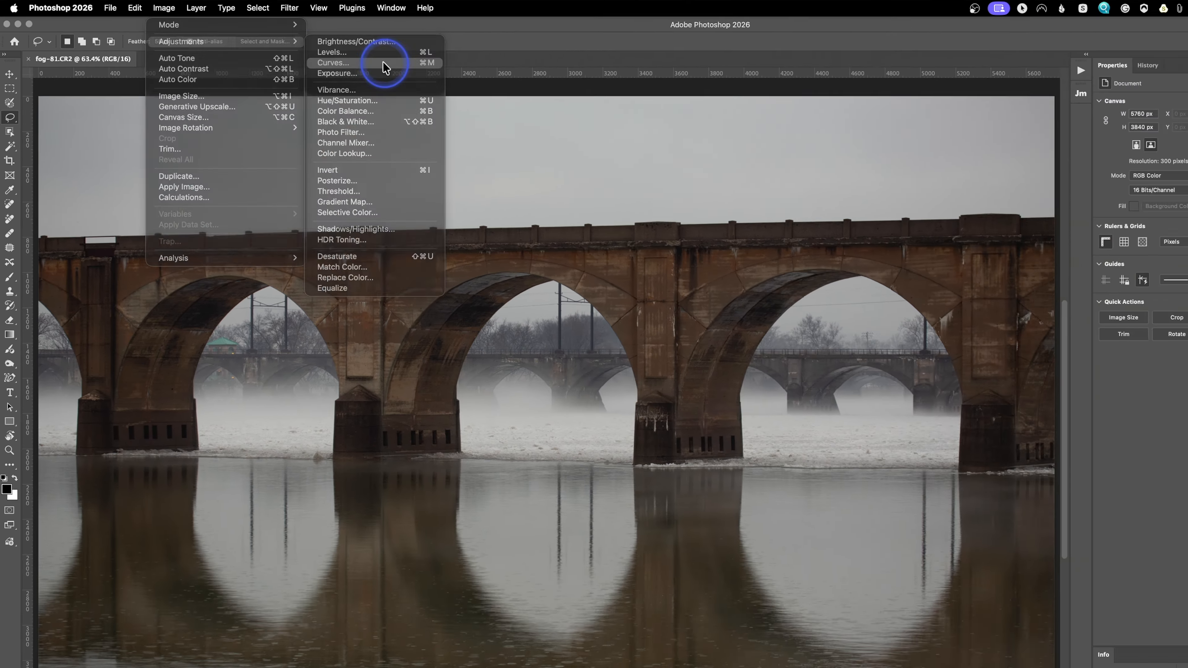
pyautogui.click(608, 89)
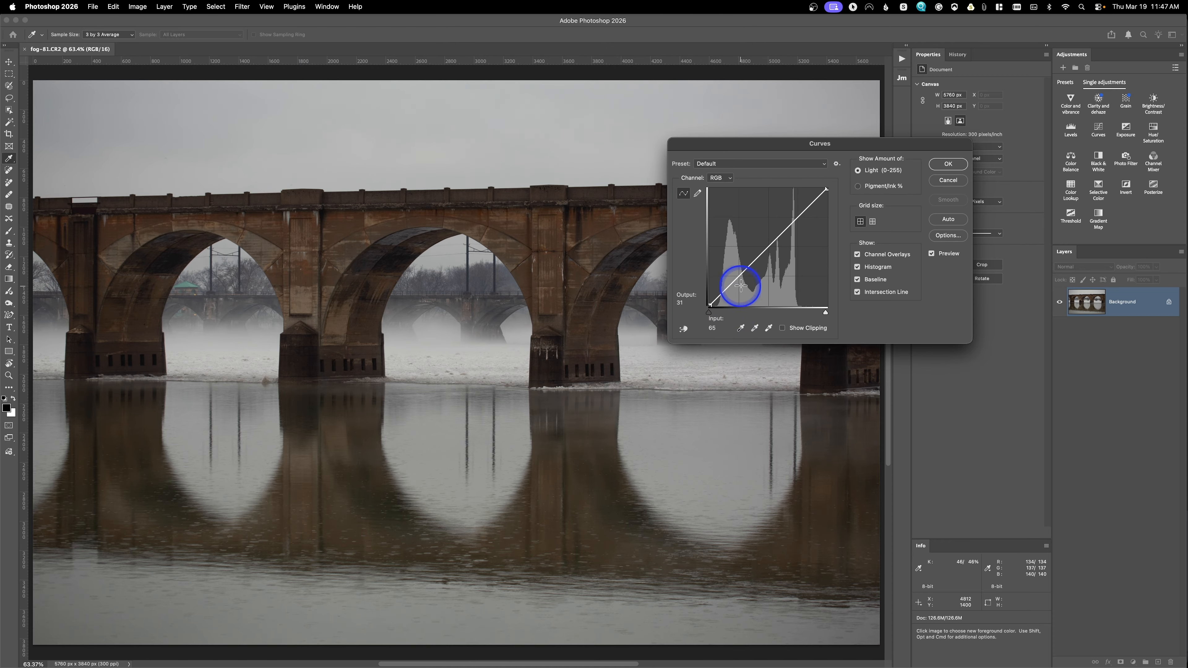
pyautogui.moveTo(748, 262); pyautogui.dragTo(747, 260)
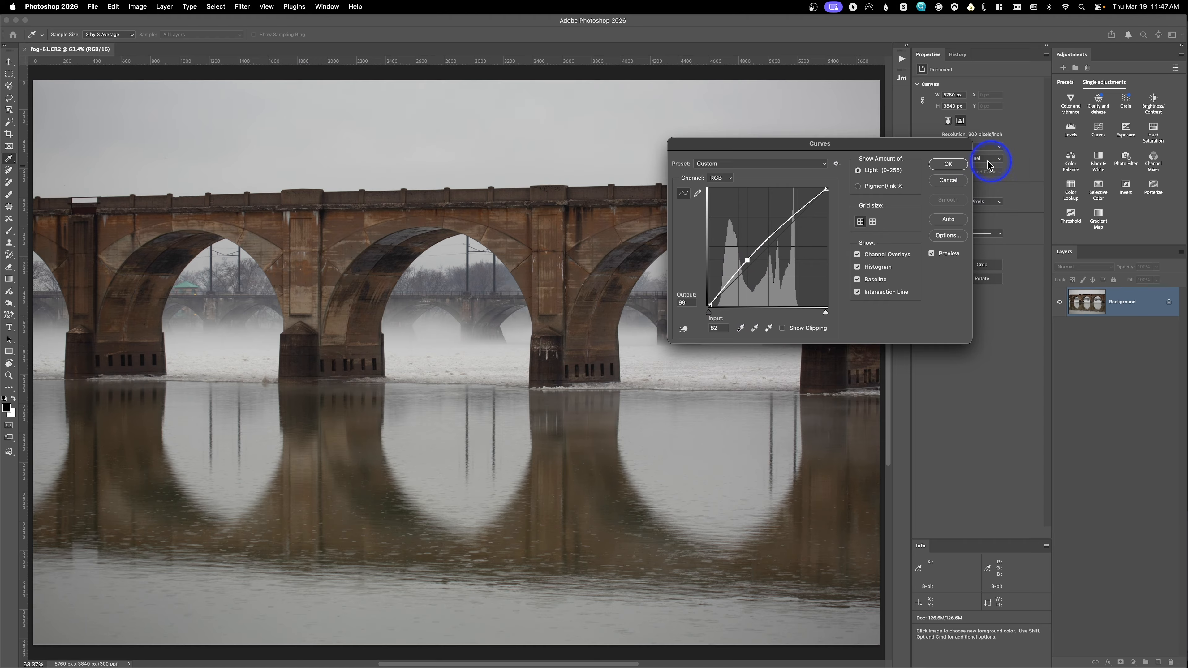
pyautogui.click(948, 164)
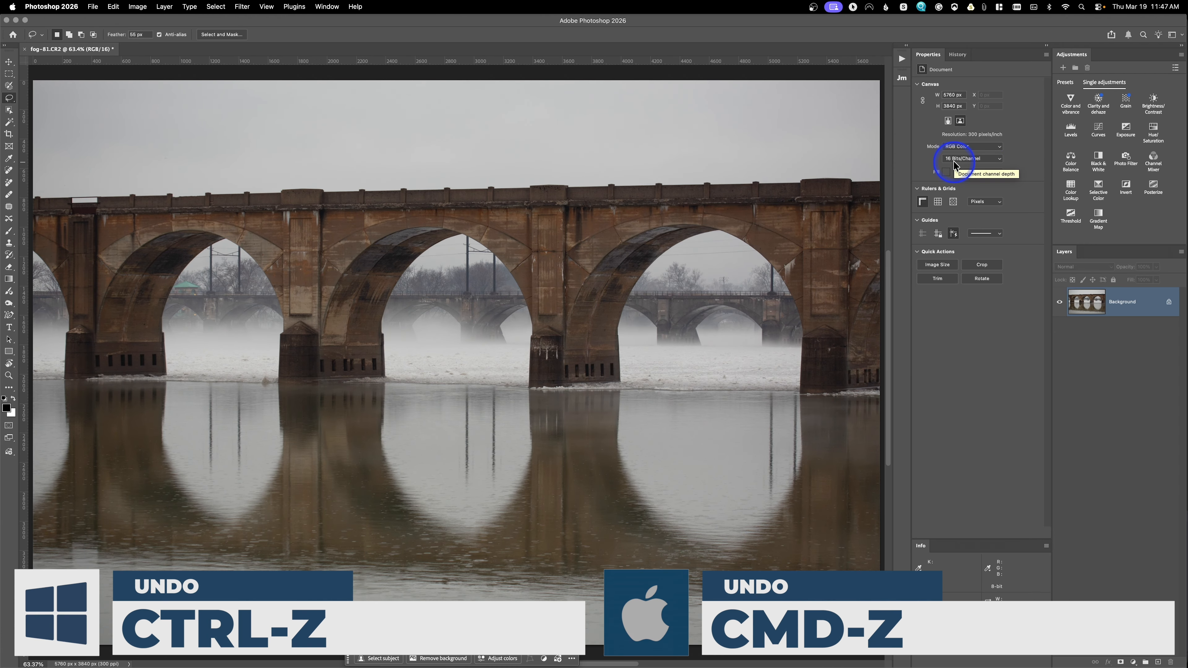
pyautogui.press('super+z')
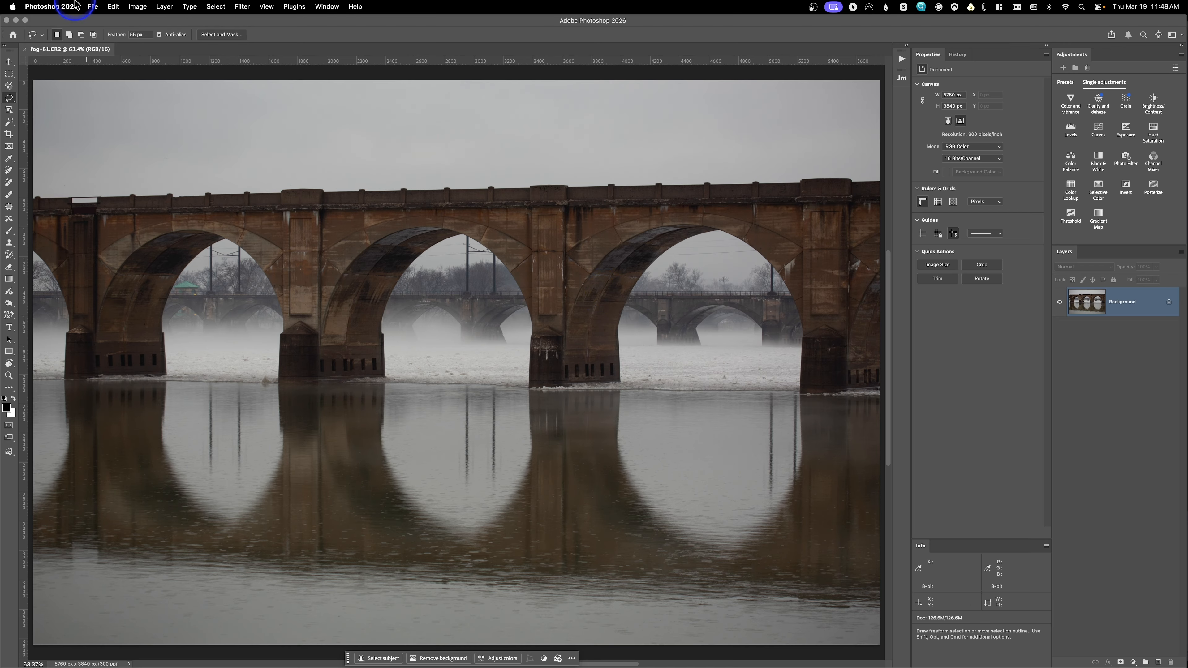
pyautogui.click(138, 8)
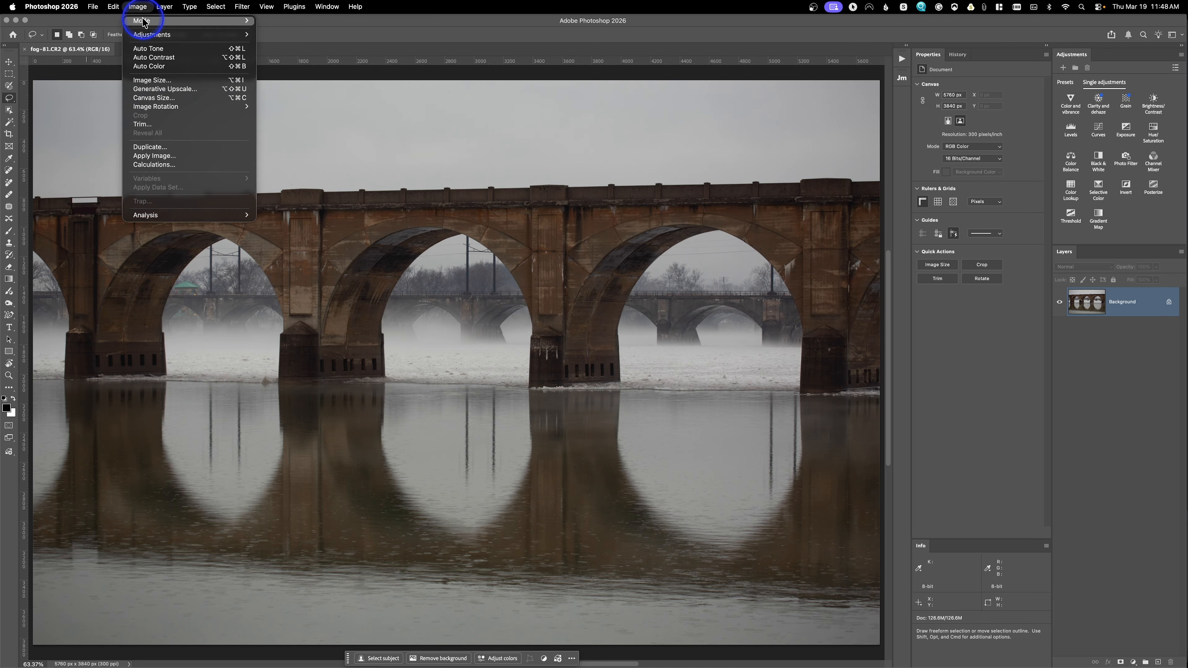
pyautogui.moveTo(143, 35)
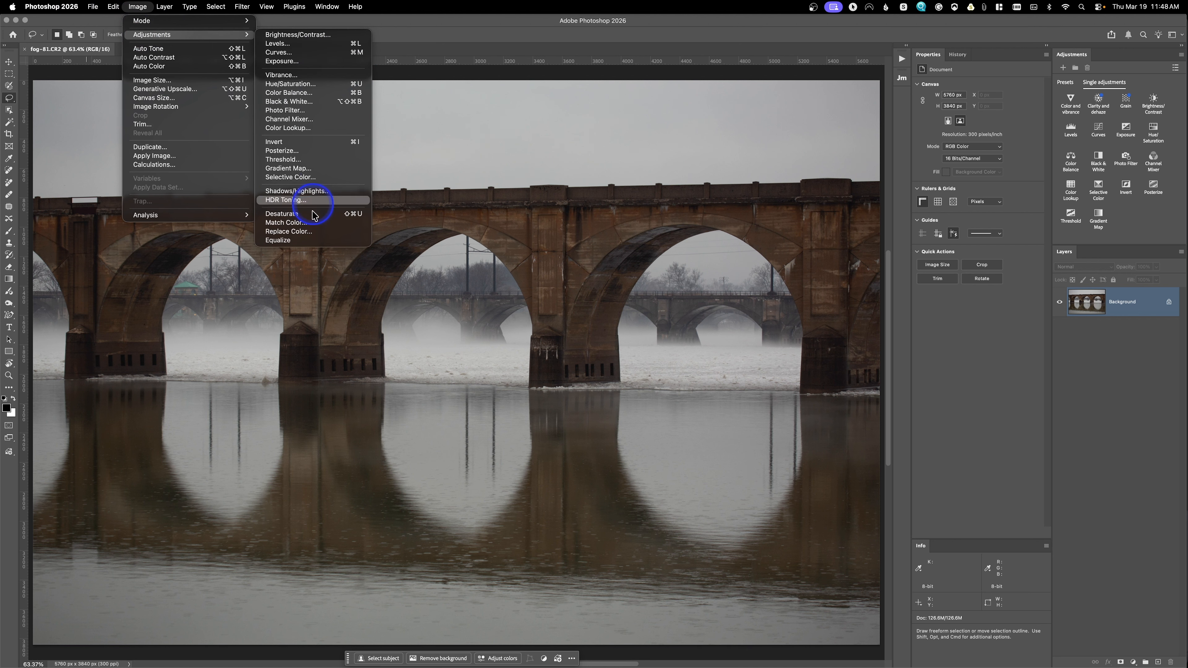
pyautogui.click(404, 111)
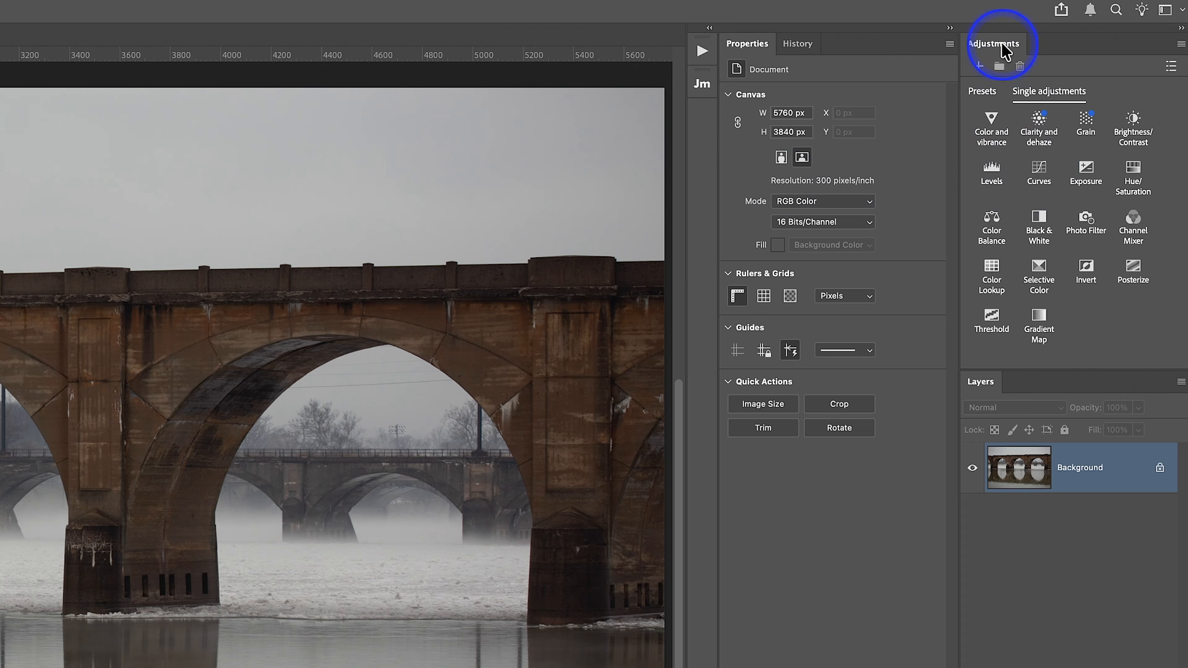
# - Add a Curves adjustment layer with a midtone point at input 93, output 114, and compare the photo with the layer hidden and shown
pyautogui.click(1023, 187)
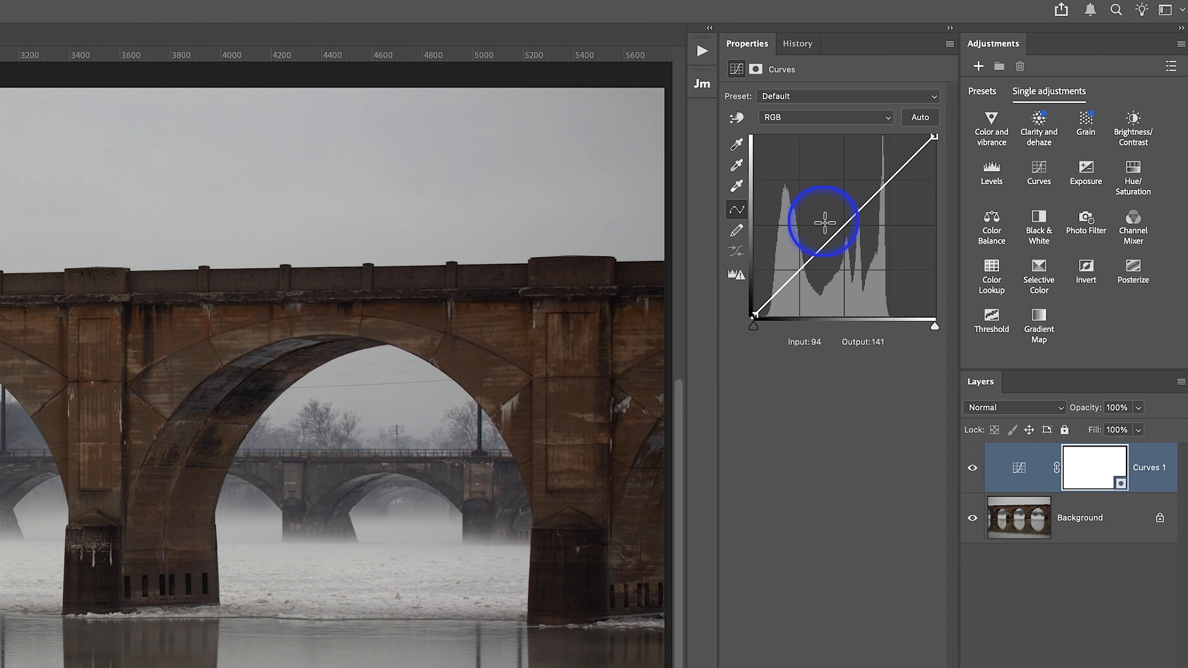
pyautogui.click(820, 235)
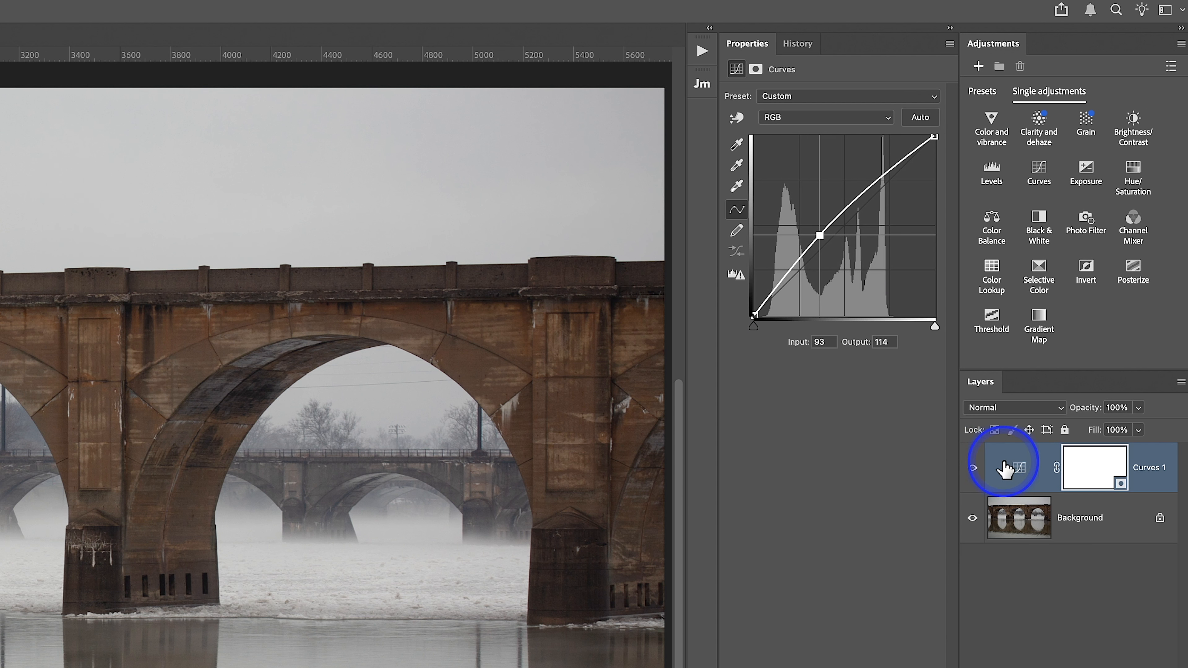
pyautogui.click(972, 467)
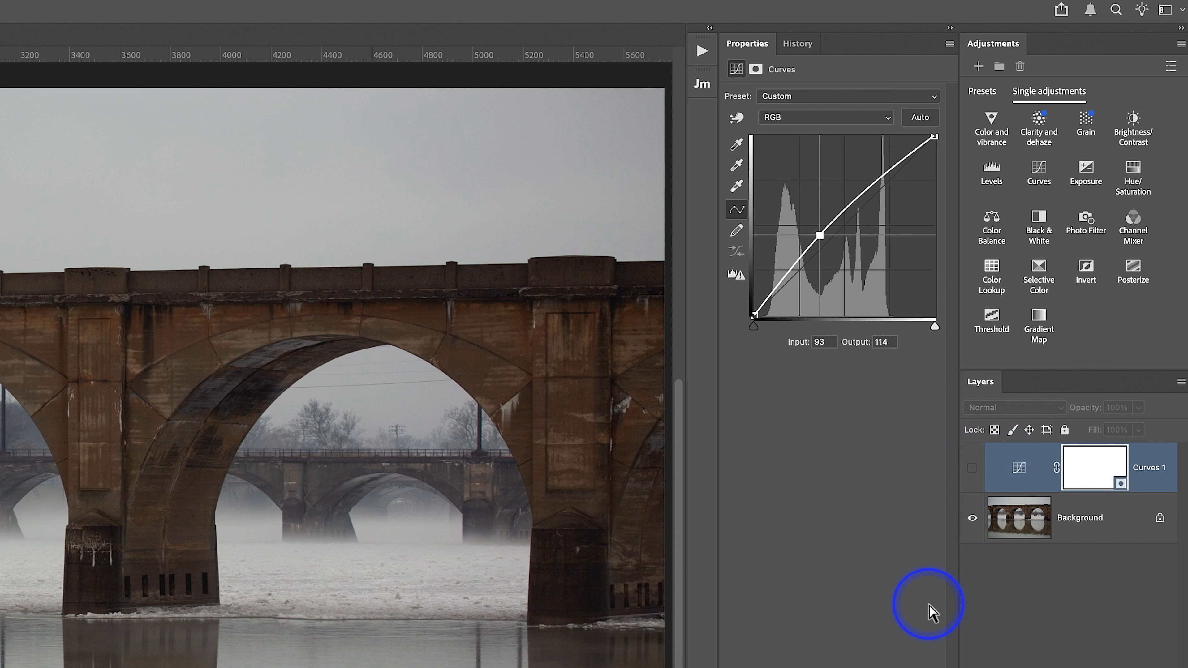
pyautogui.click(972, 469)
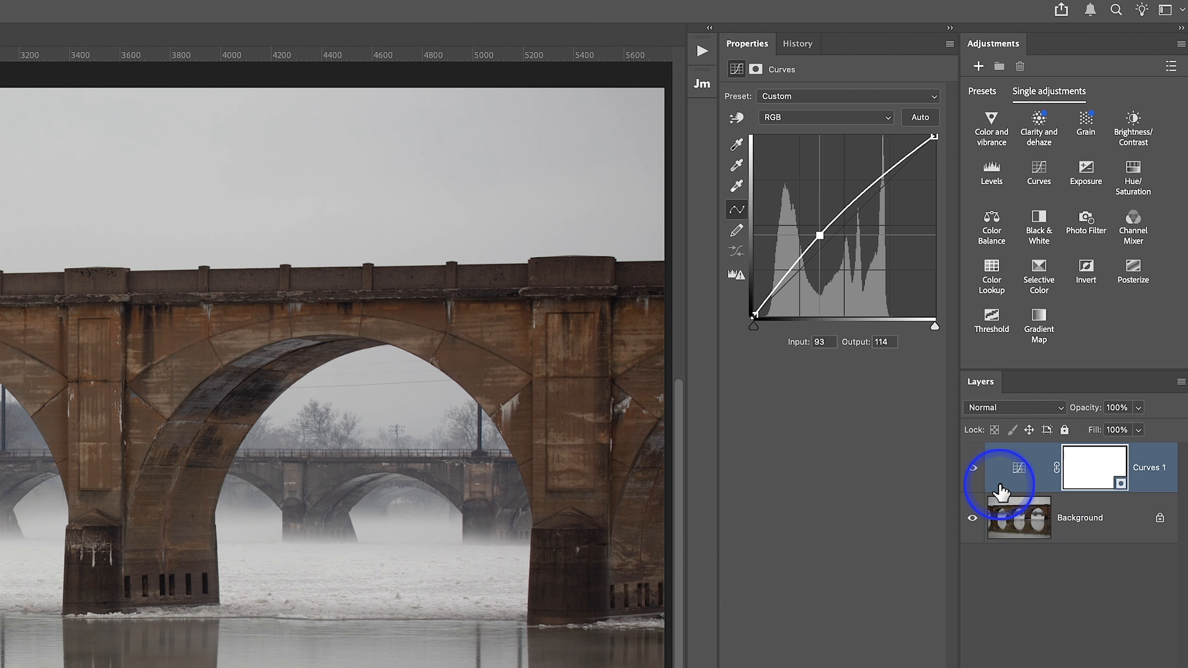
# - Move the curve's midtone point to input 91, output 123, and delete the Curves adjustment layer
pyautogui.moveTo(820, 235)
pyautogui.mouseDown()
pyautogui.moveTo(826, 242)
pyautogui.moveTo(818, 228)
pyautogui.mouseUp()
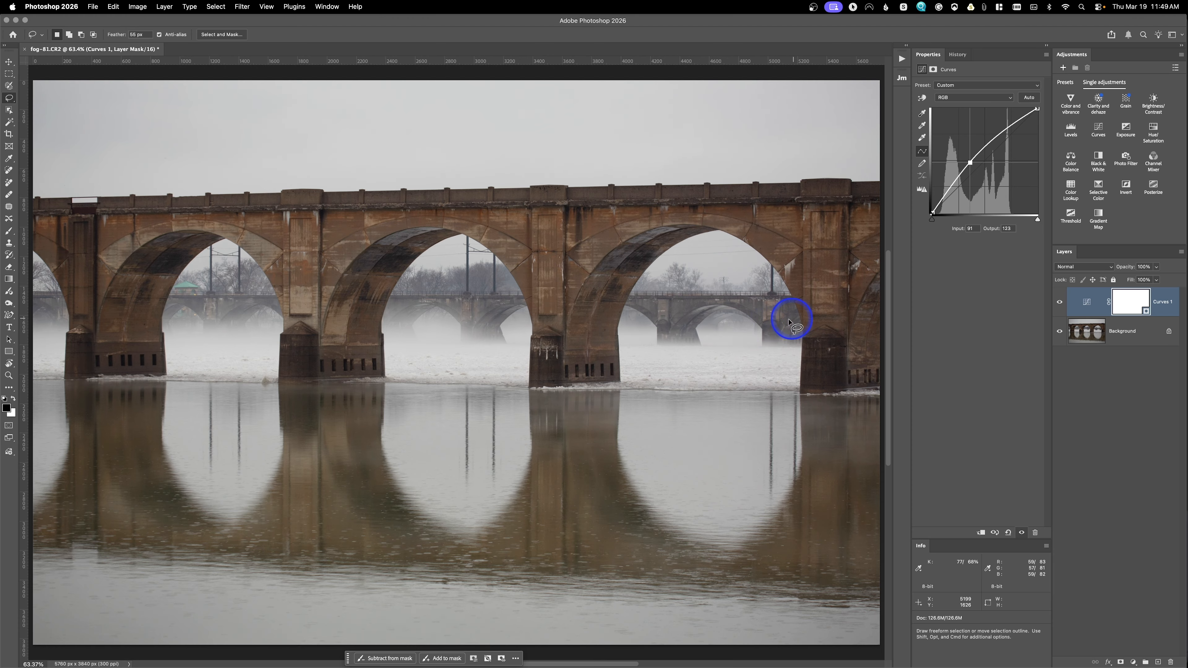
pyautogui.moveTo(1097, 299); pyautogui.dragTo(1170, 661)
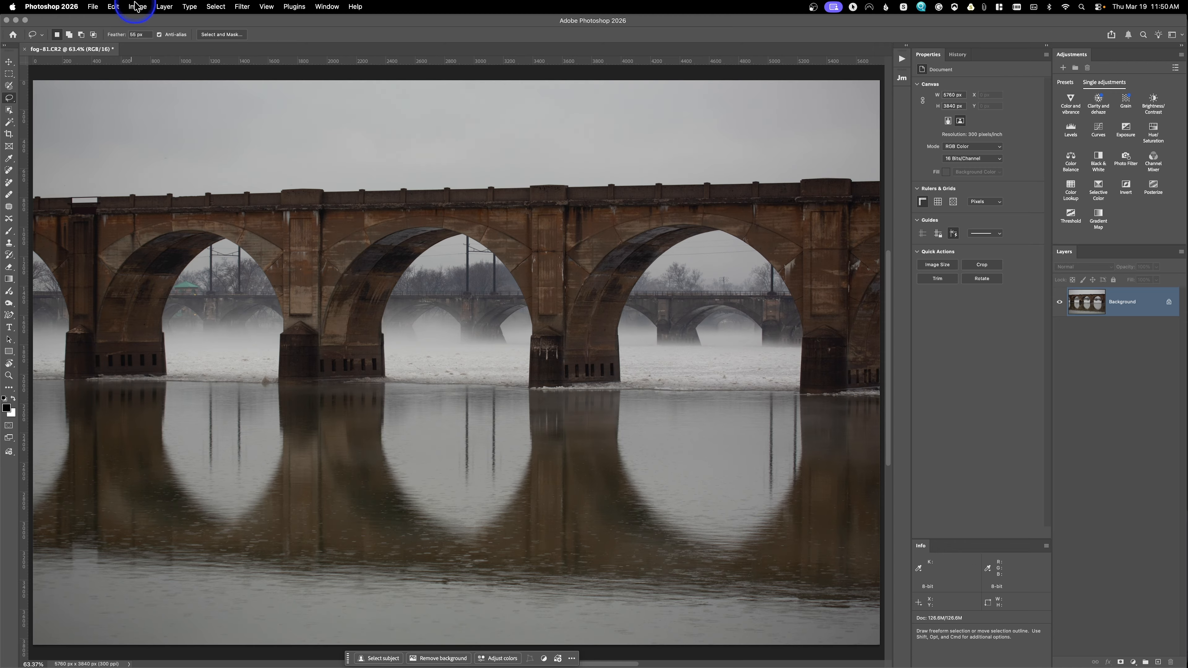
# - Create a Curves adjustment layer named Curves 1 and brighten the midtones with a point at input 100, output 120
pyautogui.click(164, 6)
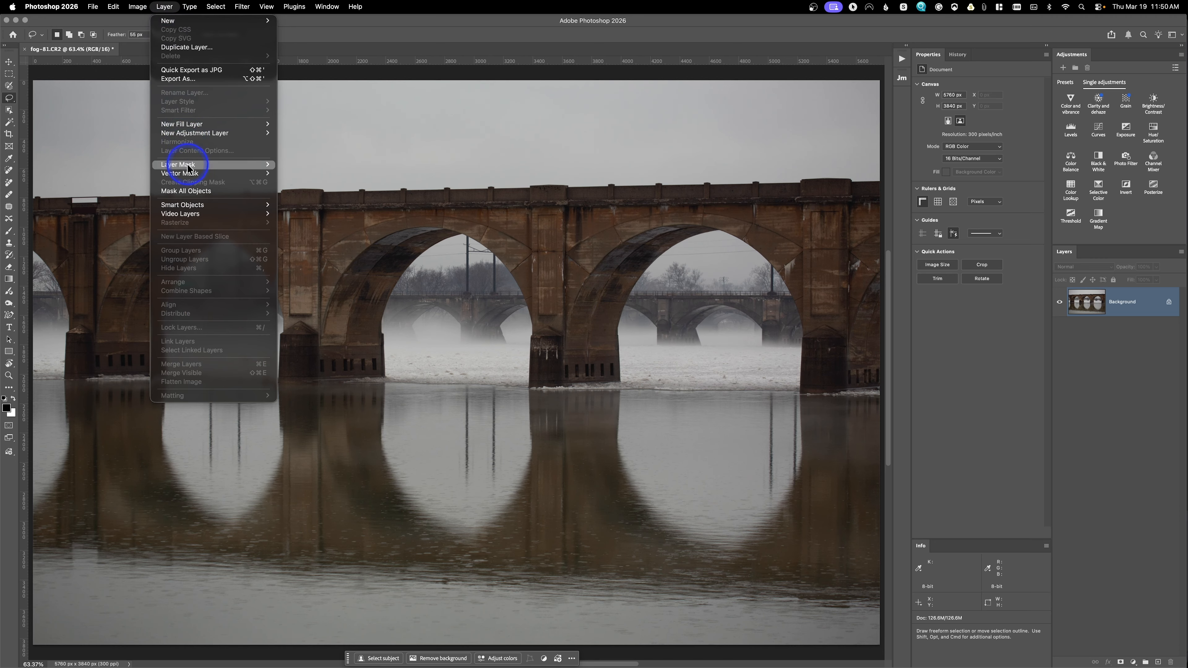
pyautogui.moveTo(188, 134)
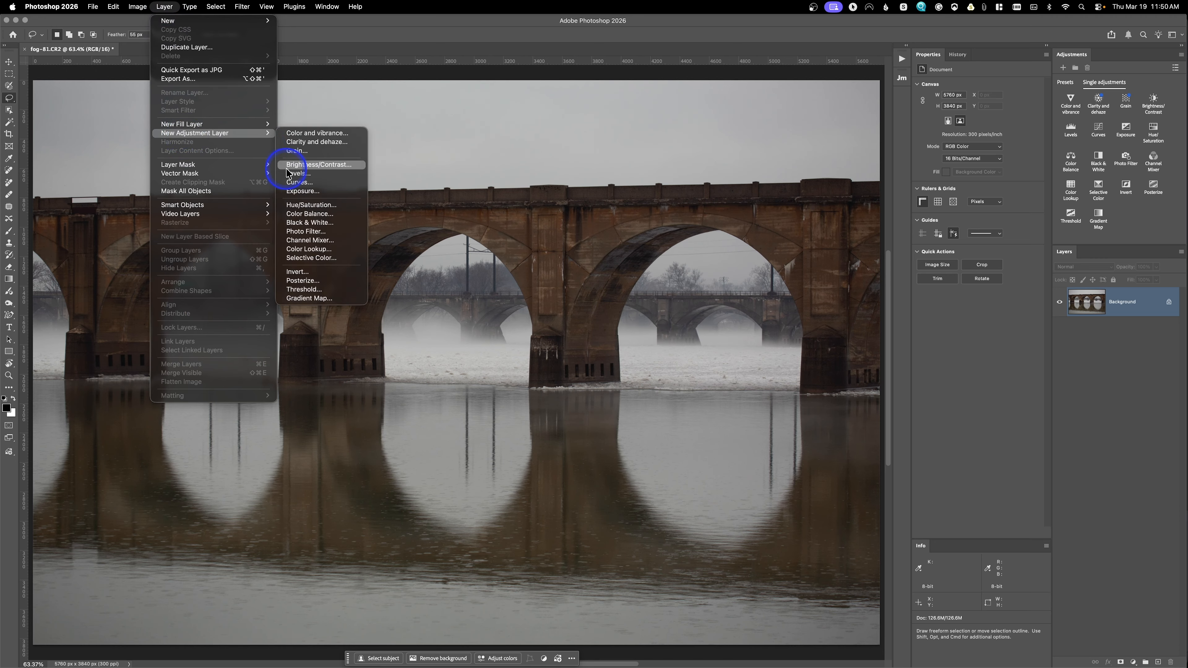
pyautogui.click(305, 182)
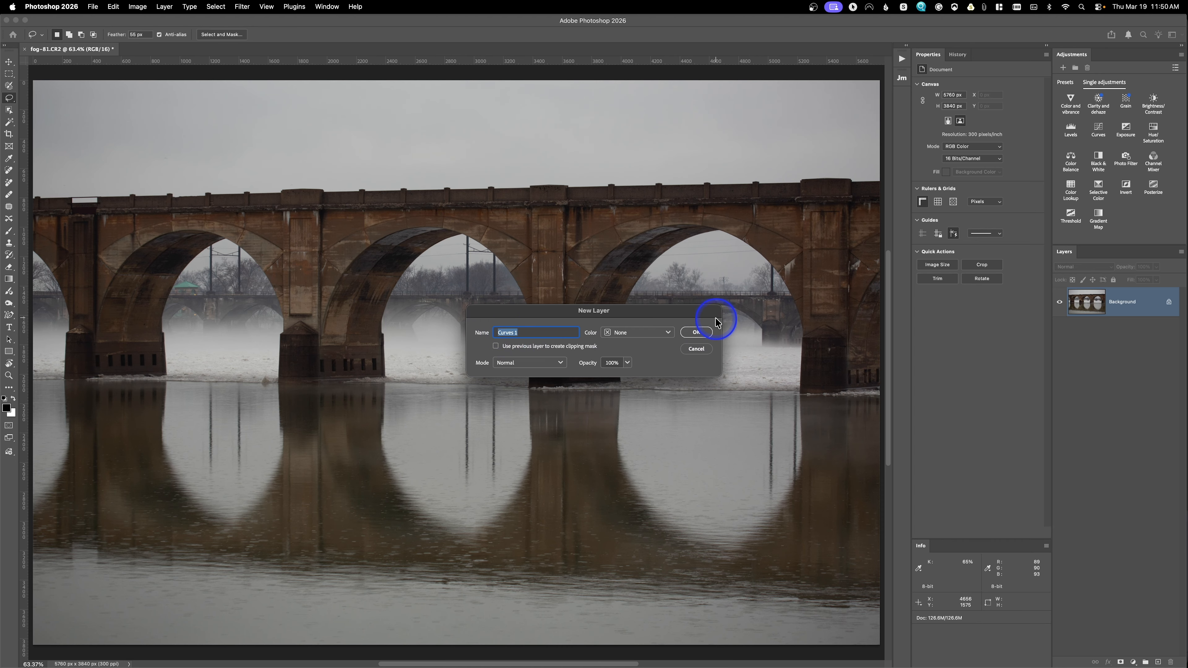
pyautogui.click(696, 332)
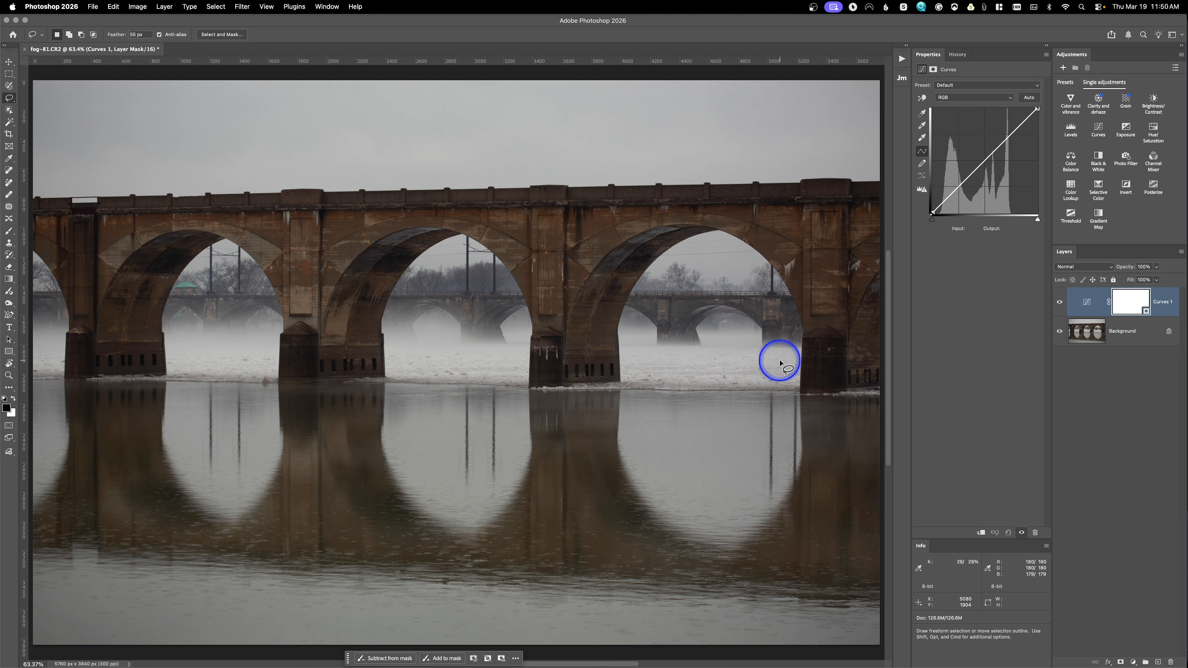
pyautogui.click(972, 164)
pyautogui.moveTo(972, 164); pyautogui.dragTo(973, 163)
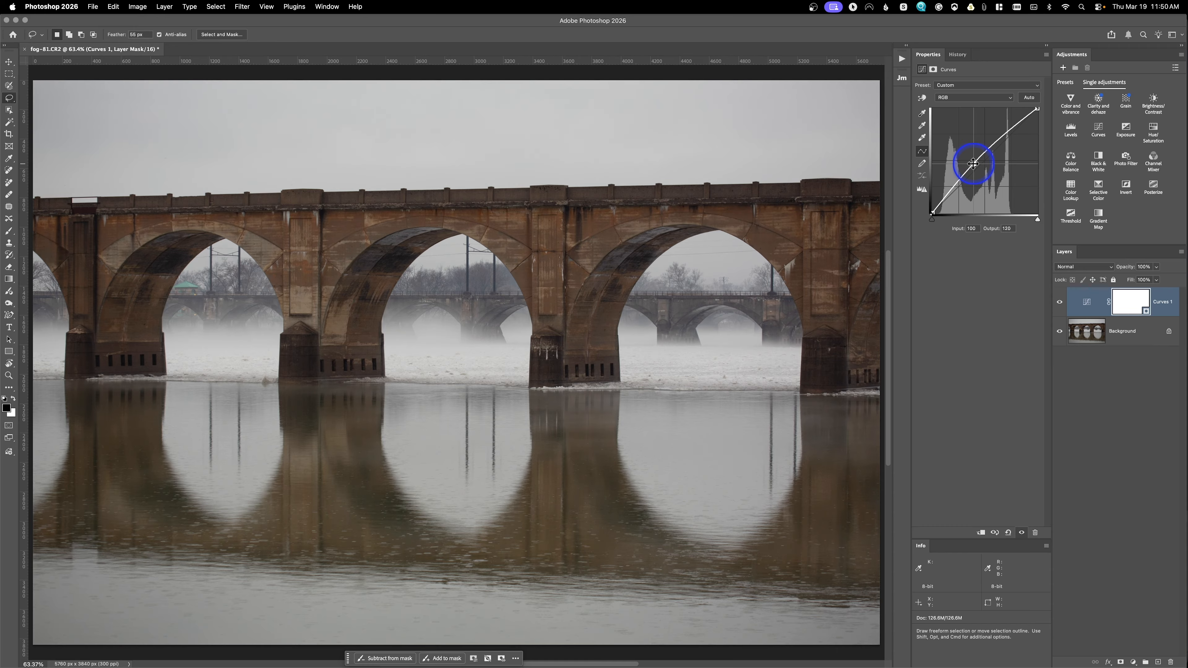
# - Hide the Curves 1 layer and add a second Curves adjustment layer with a midtone point at input 112, output 122
pyautogui.click(1060, 304)
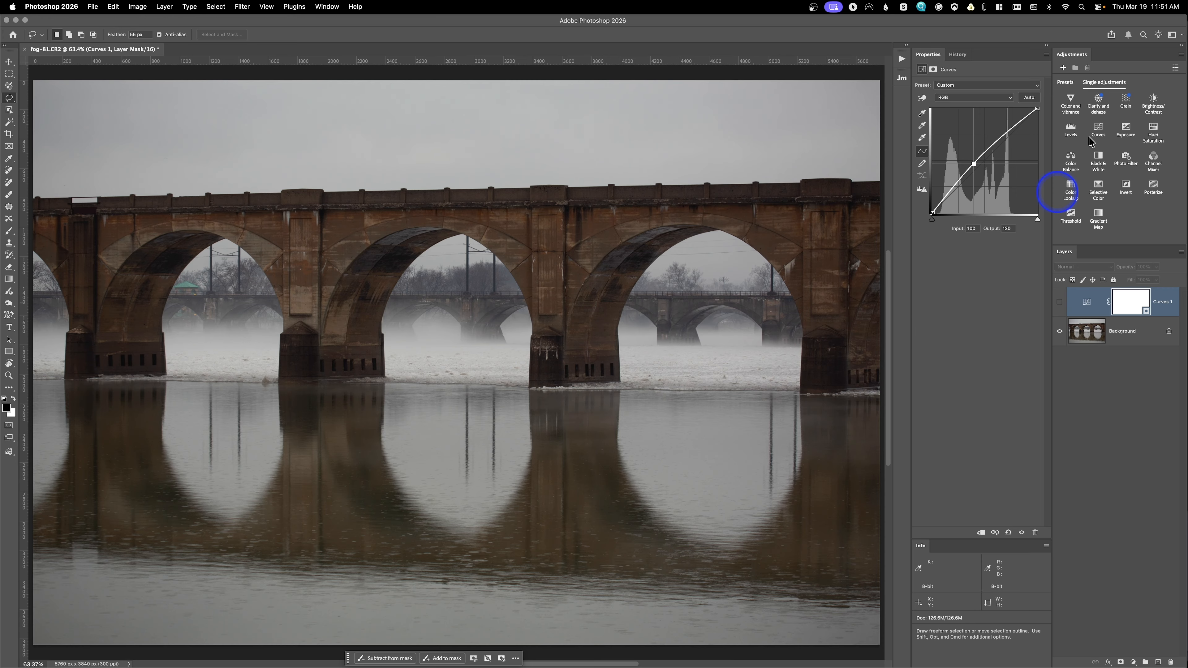
pyautogui.click(1098, 132)
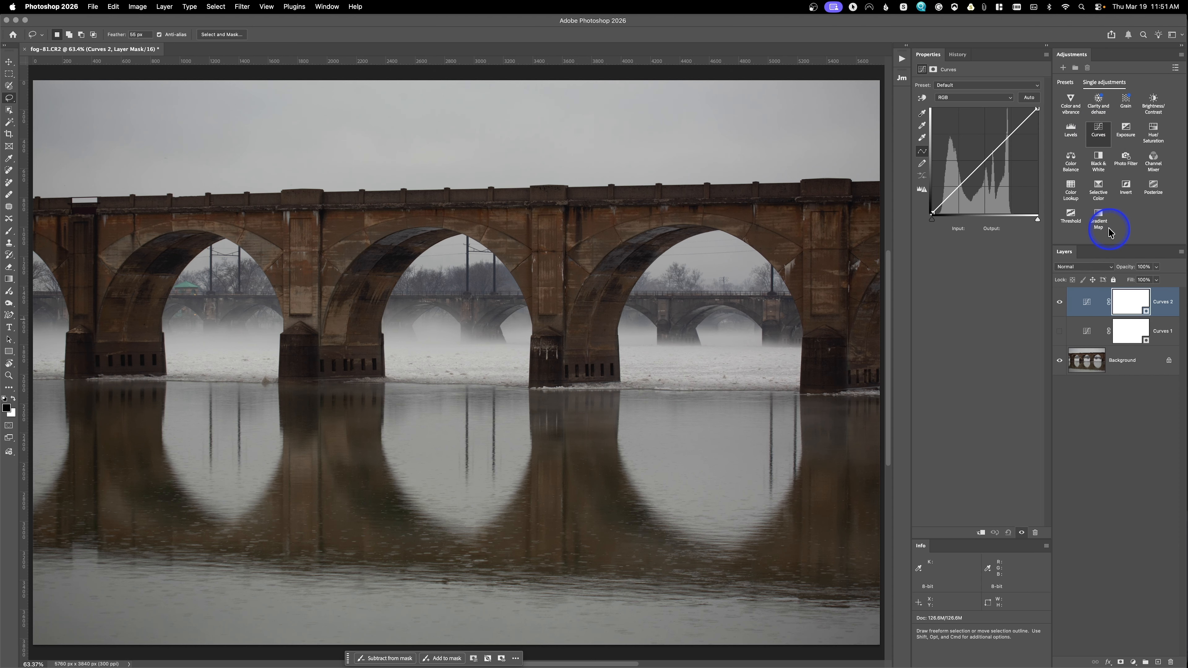
pyautogui.click(979, 162)
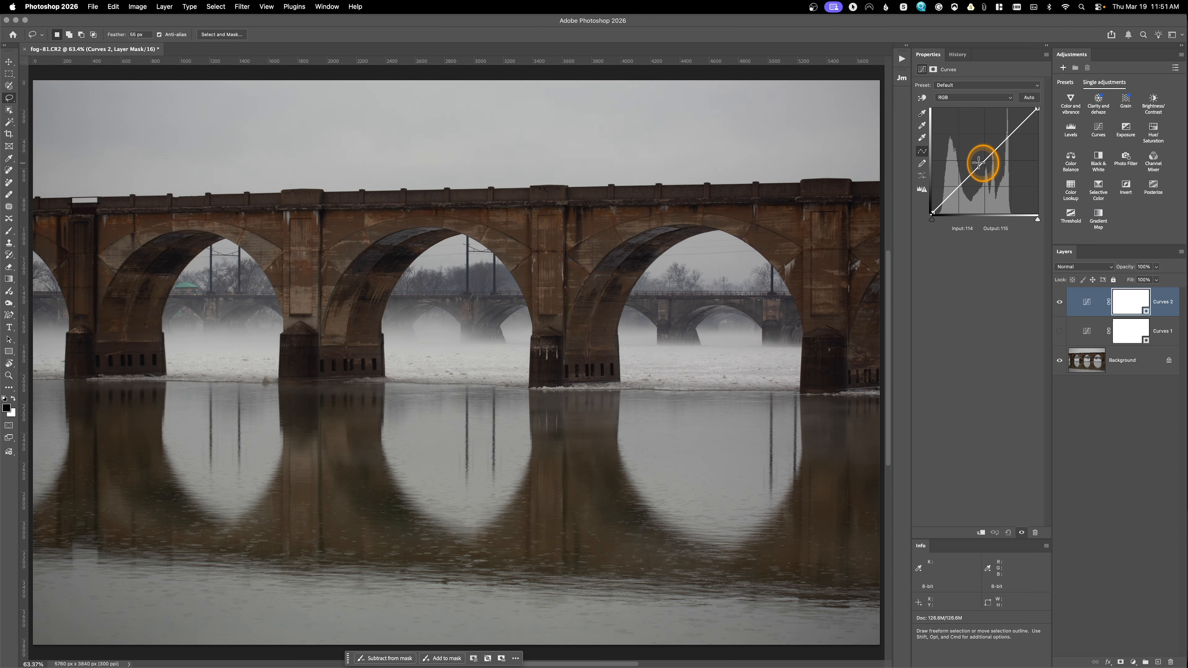
pyautogui.moveTo(978, 162); pyautogui.dragTo(978, 163)
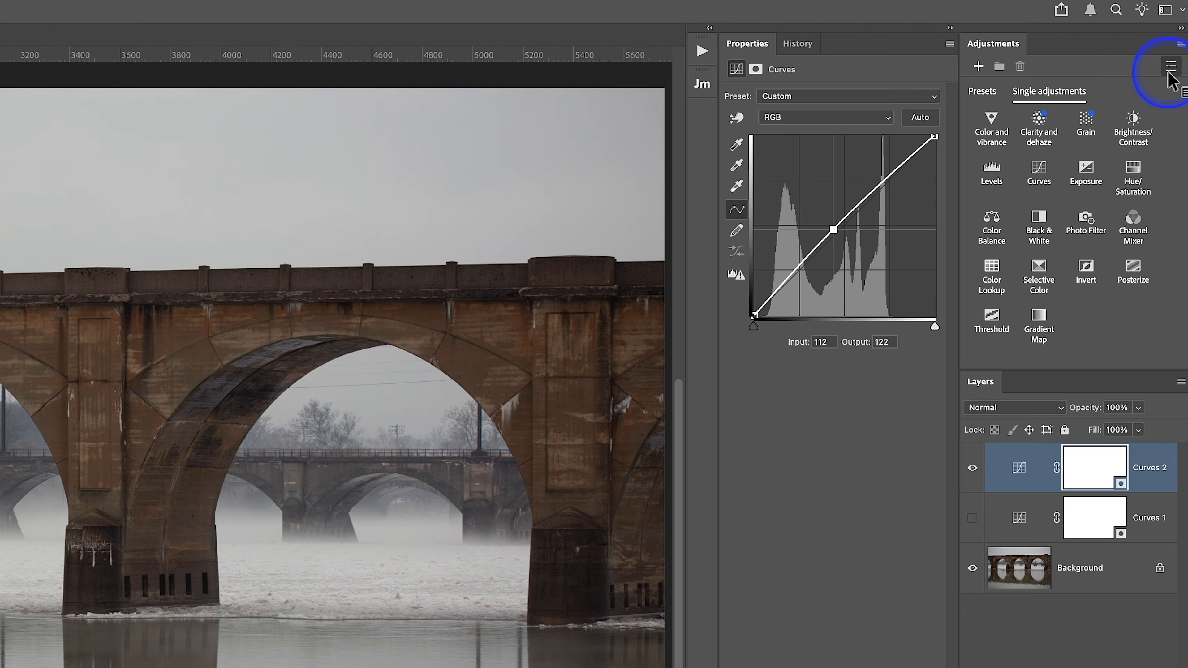
# - Compare the list and grid views of the available single adjustments, ending on the grid view
pyautogui.click(1171, 68)
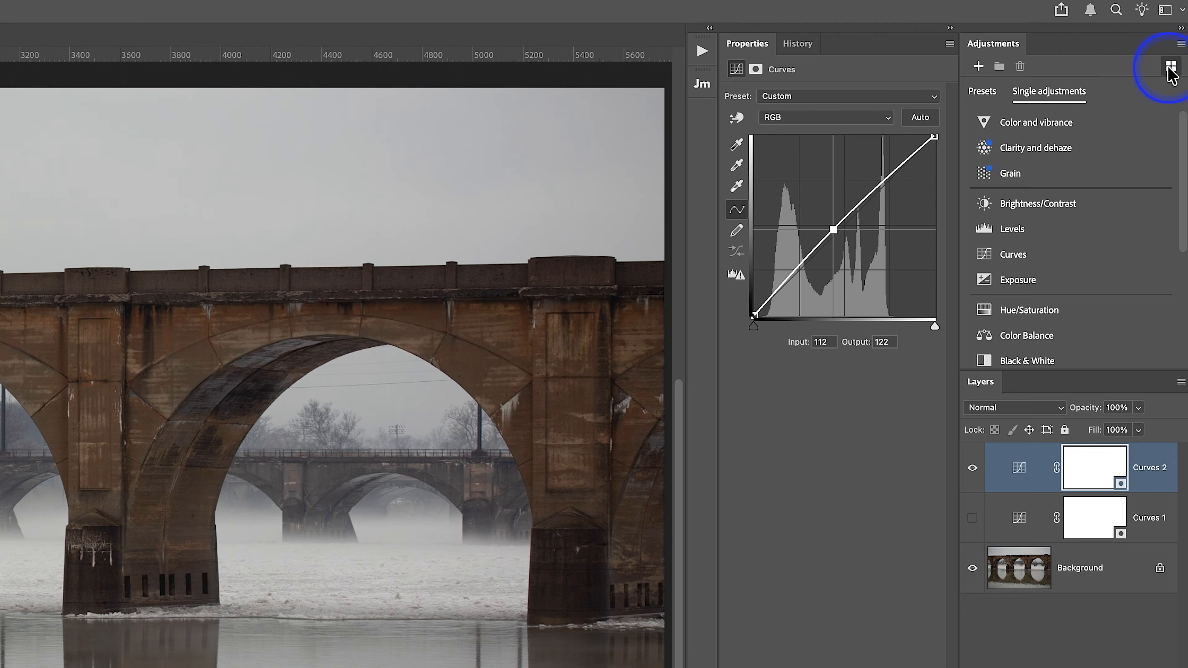
pyautogui.click(1171, 69)
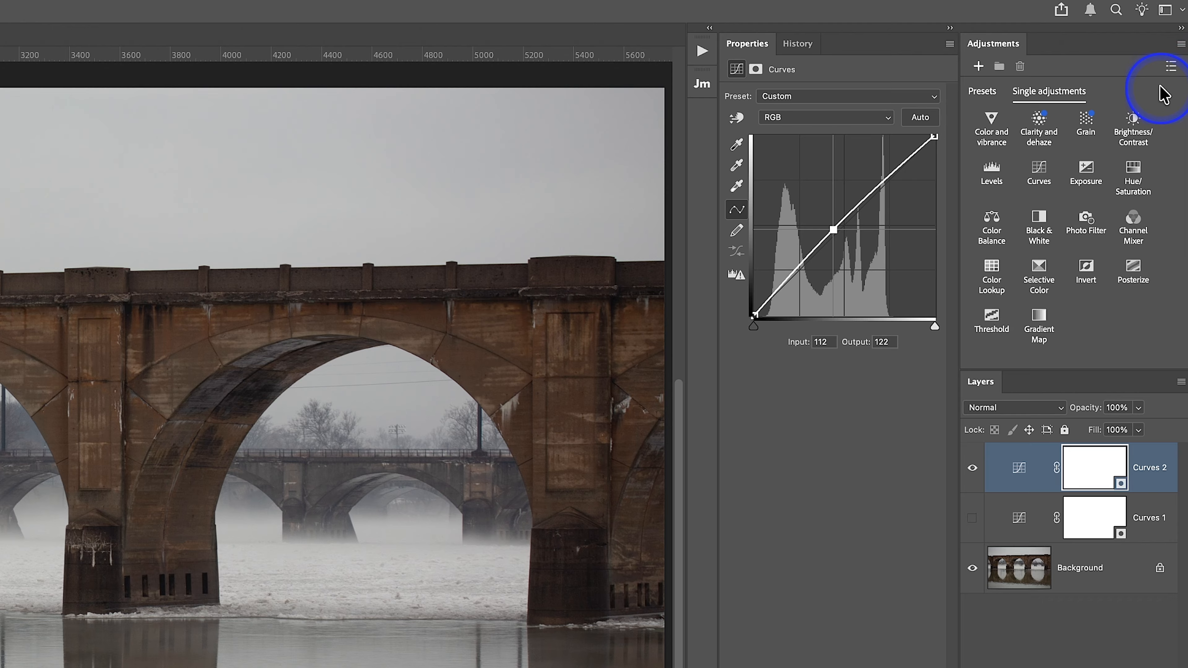
pyautogui.click(1169, 67)
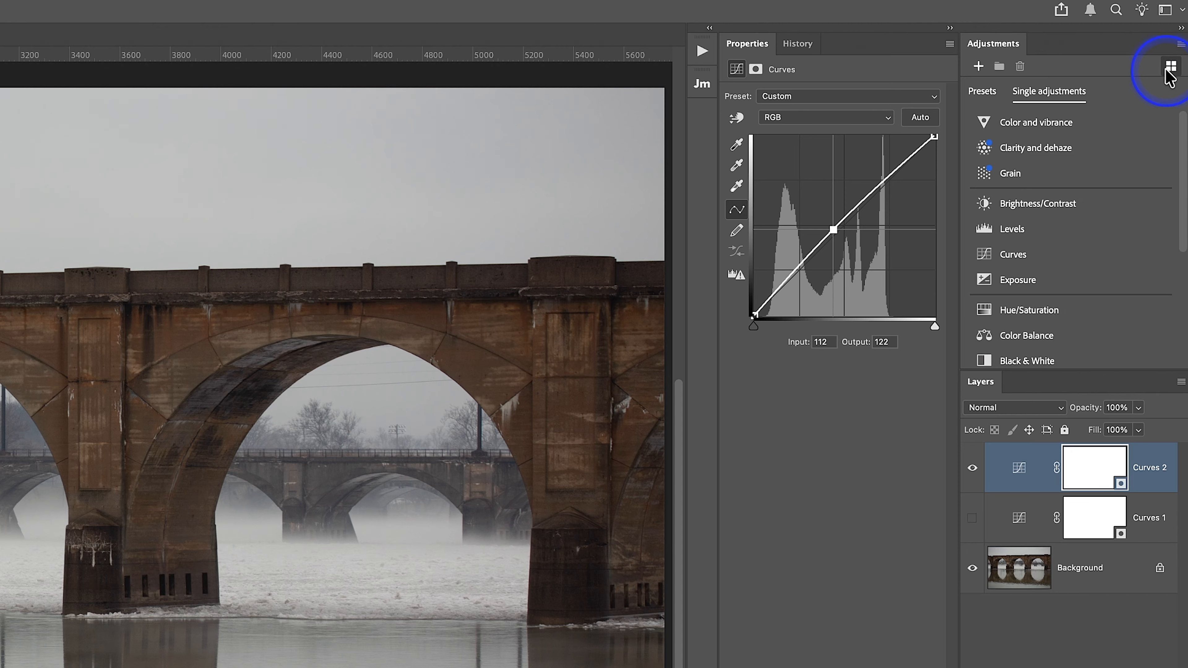
pyautogui.click(1172, 69)
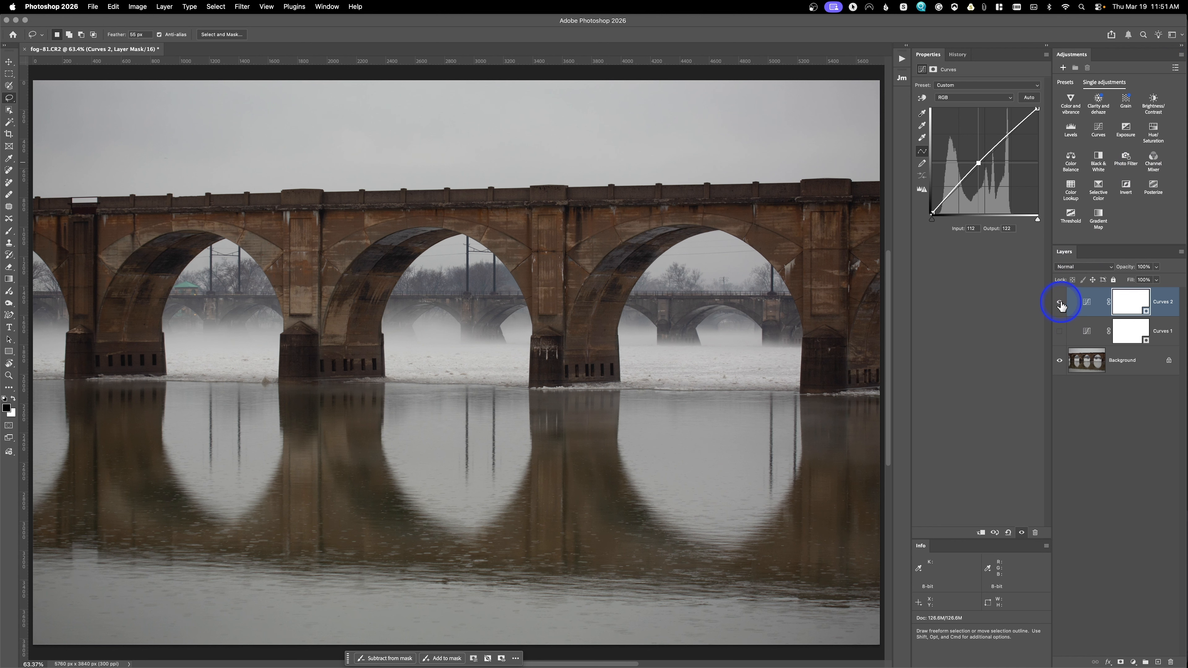
# - Hide the Curves 2 layer, add a third Curves adjustment layer above it, and hide that one too
pyautogui.click(1060, 304)
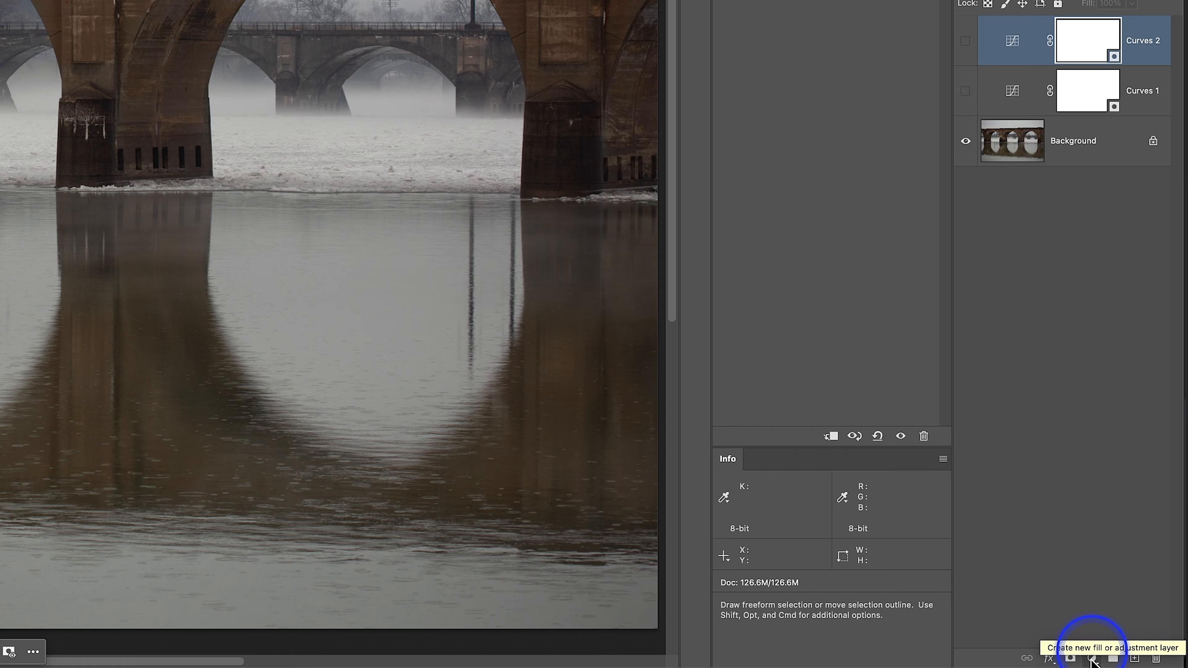
pyautogui.click(1092, 658)
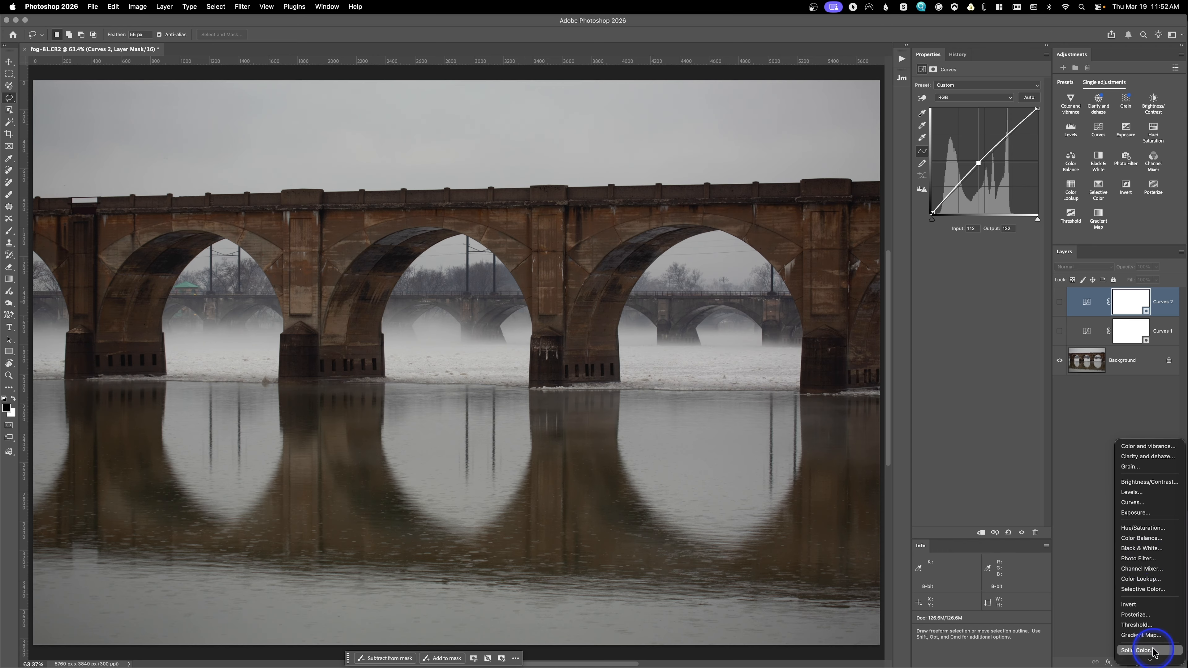
pyautogui.moveTo(1152, 661)
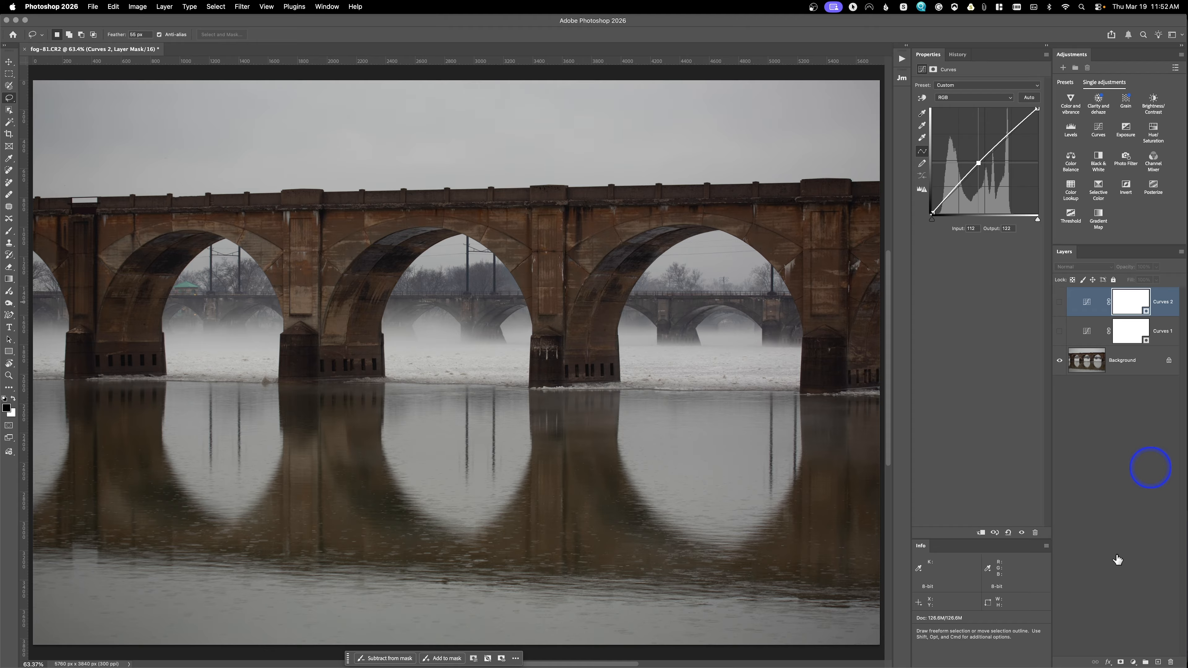
pyautogui.click(1133, 662)
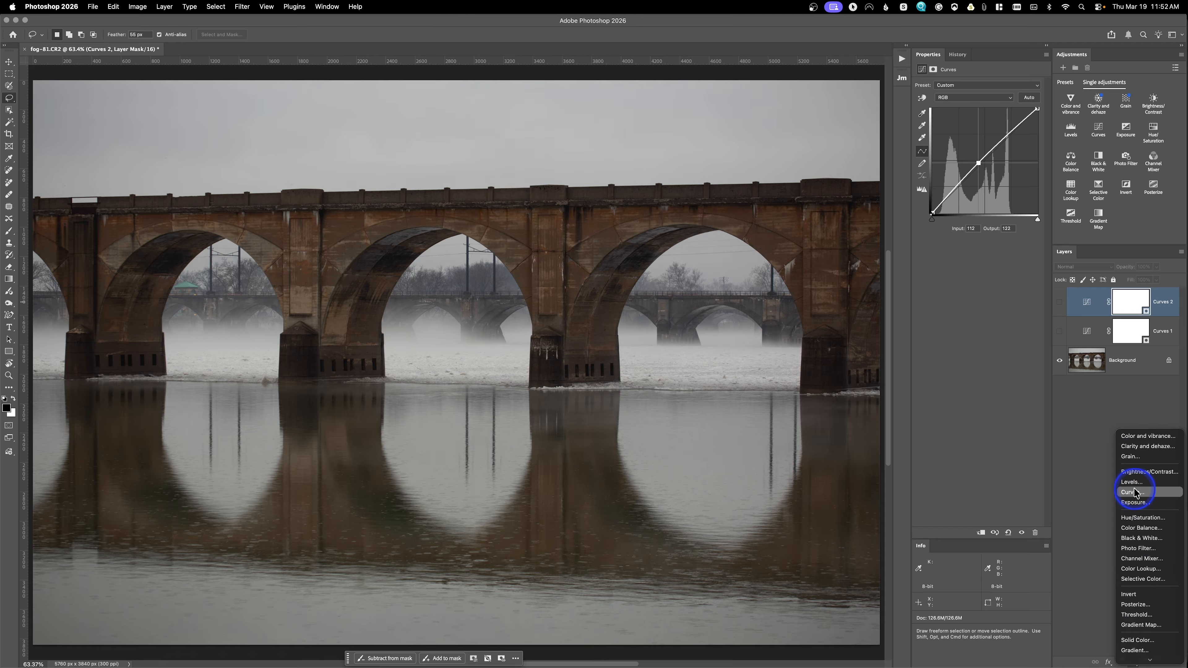
pyautogui.click(1134, 488)
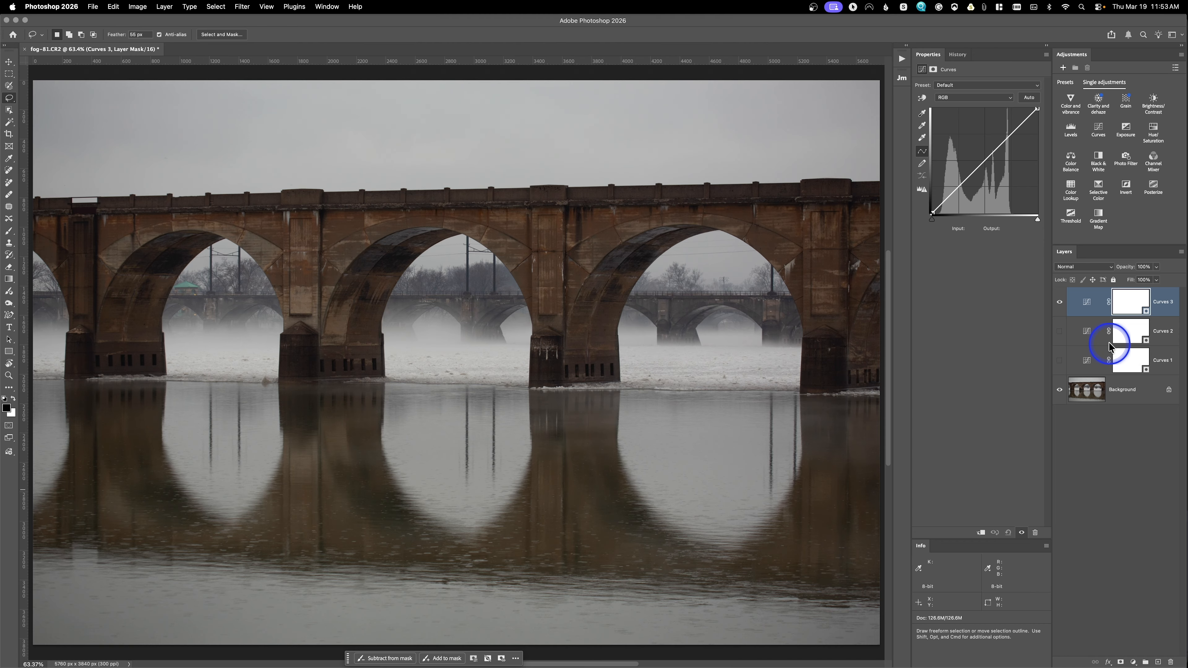
pyautogui.click(1059, 302)
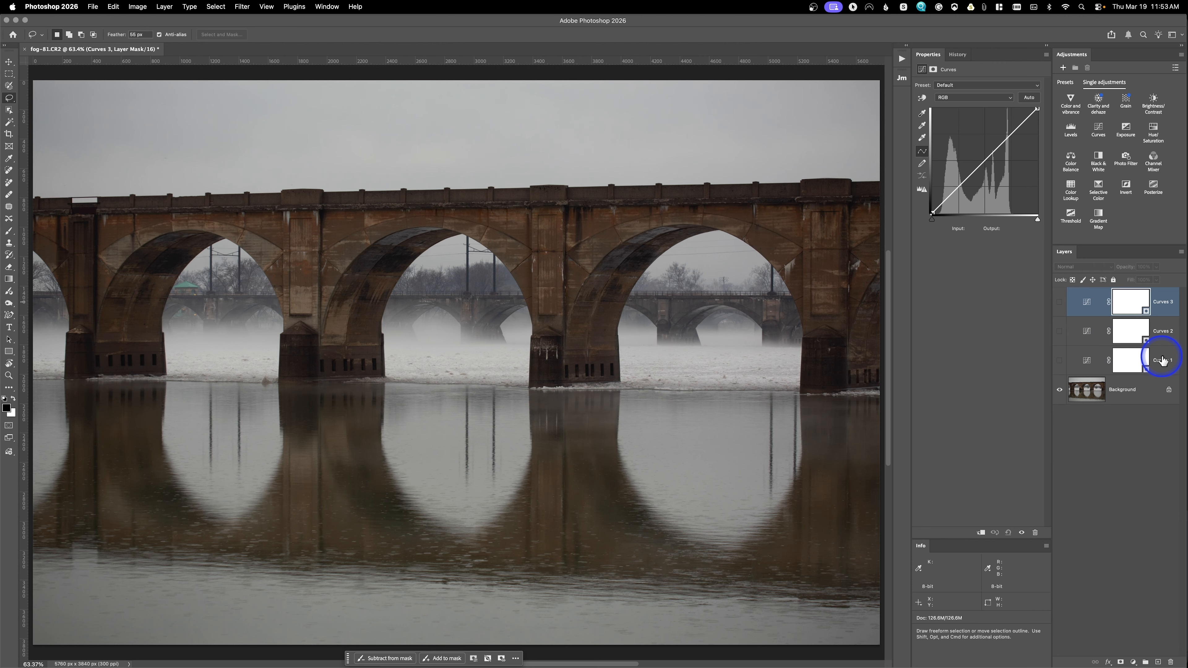
# - Revert the photo to its saved state and add a Curves adjustment layer with a midtone point at input 124, output 138
pyautogui.click(93, 7)
pyautogui.click(255, 126)
pyautogui.click(1099, 130)
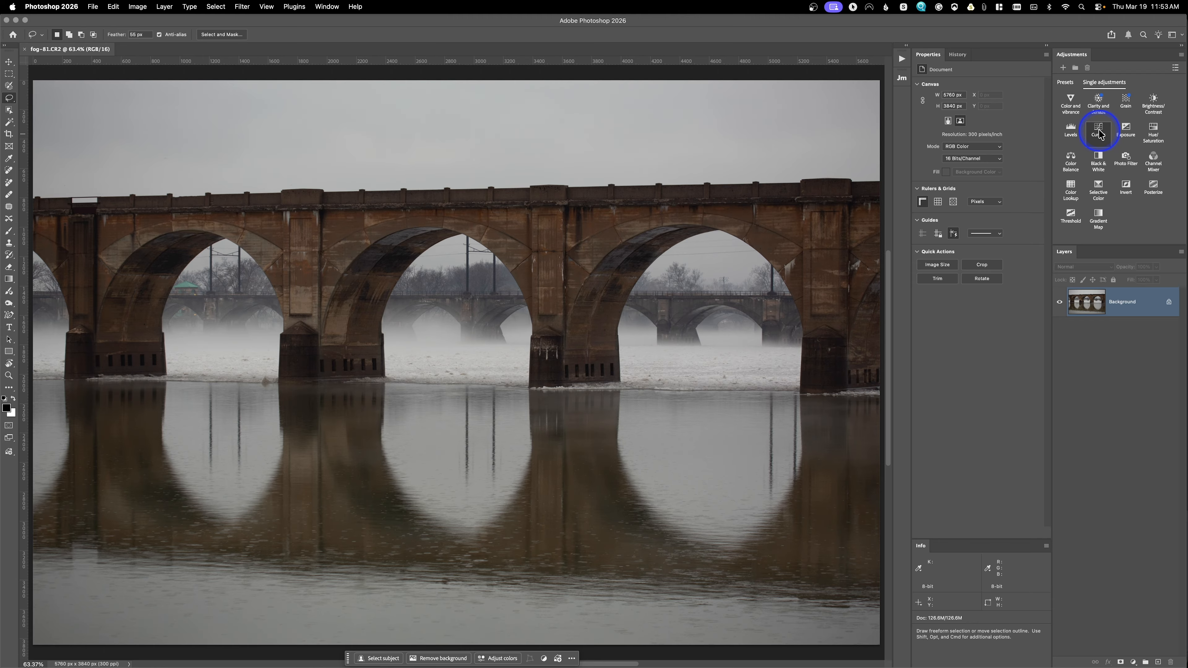
pyautogui.click(1099, 135)
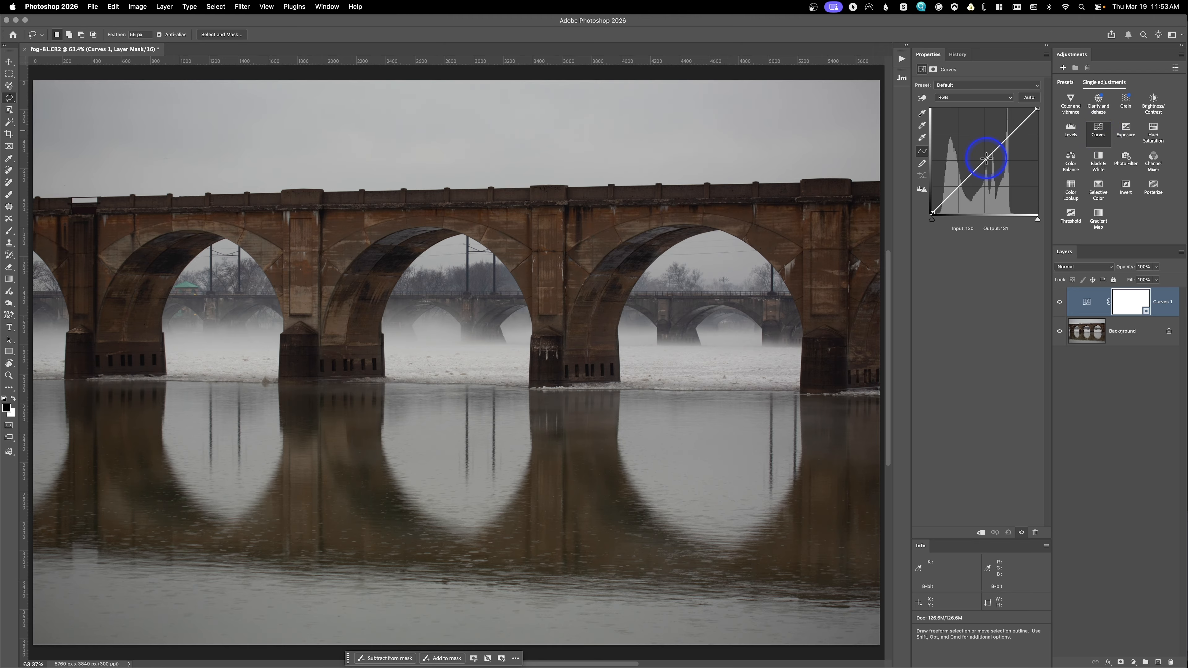
pyautogui.moveTo(987, 158); pyautogui.dragTo(984, 156)
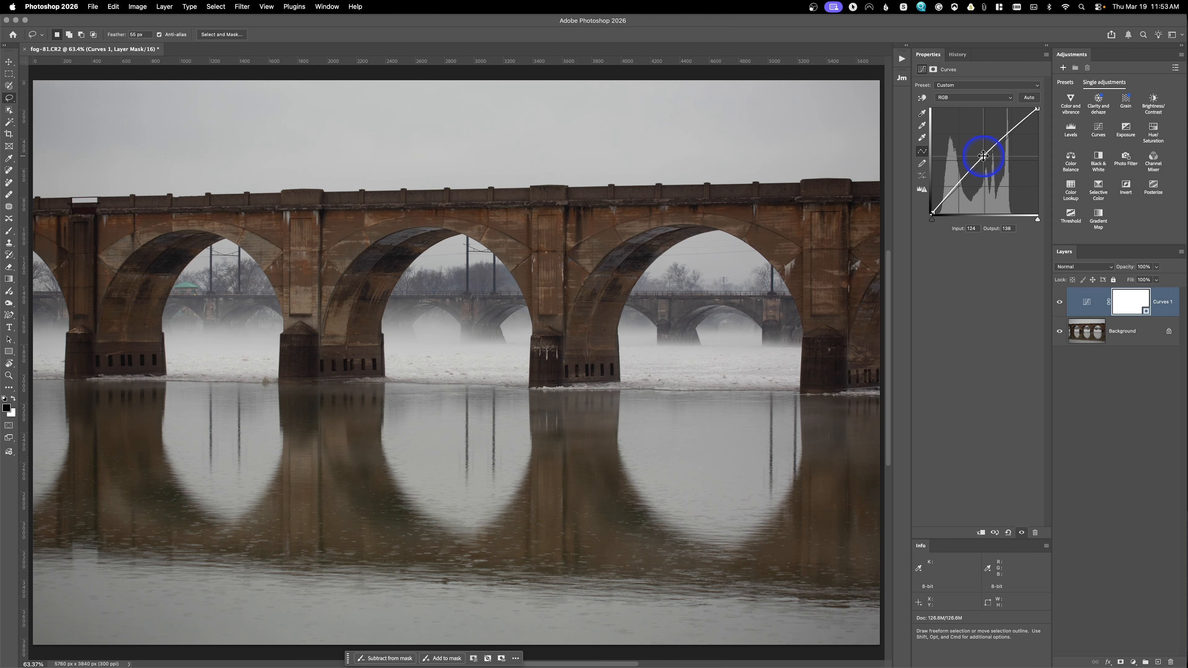
pyautogui.click(1070, 99)
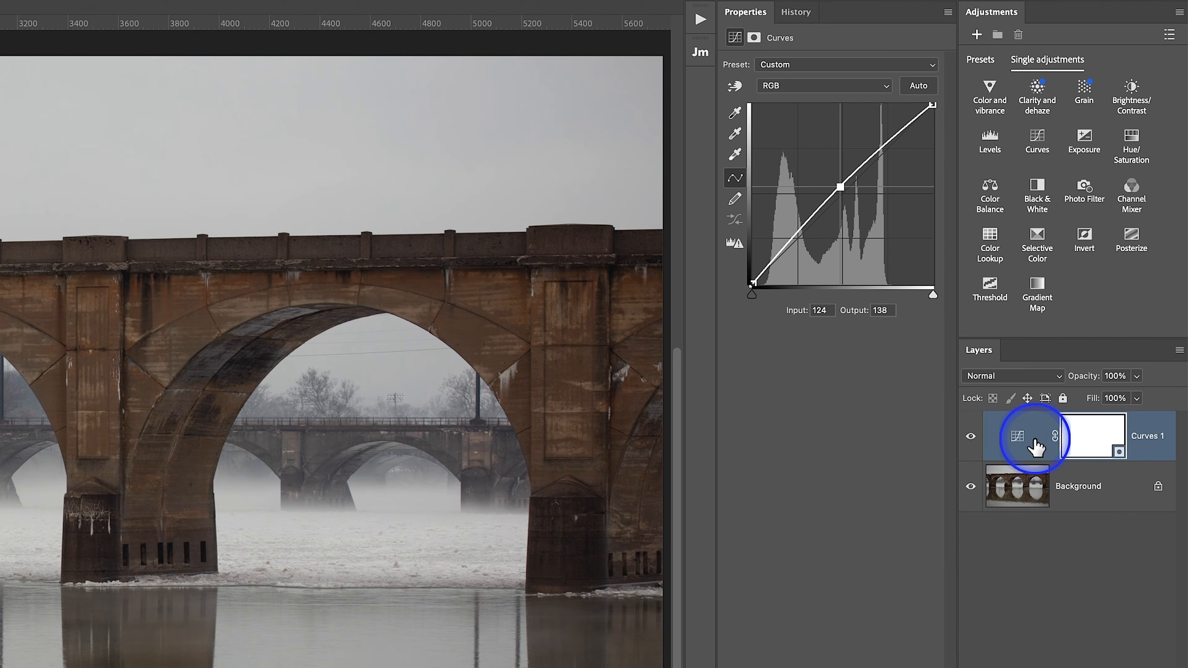
# - Compare the Curves 1 layer's adjustment and mask properties, and move its midtone point to input 107, output 148
pyautogui.click(1016, 444)
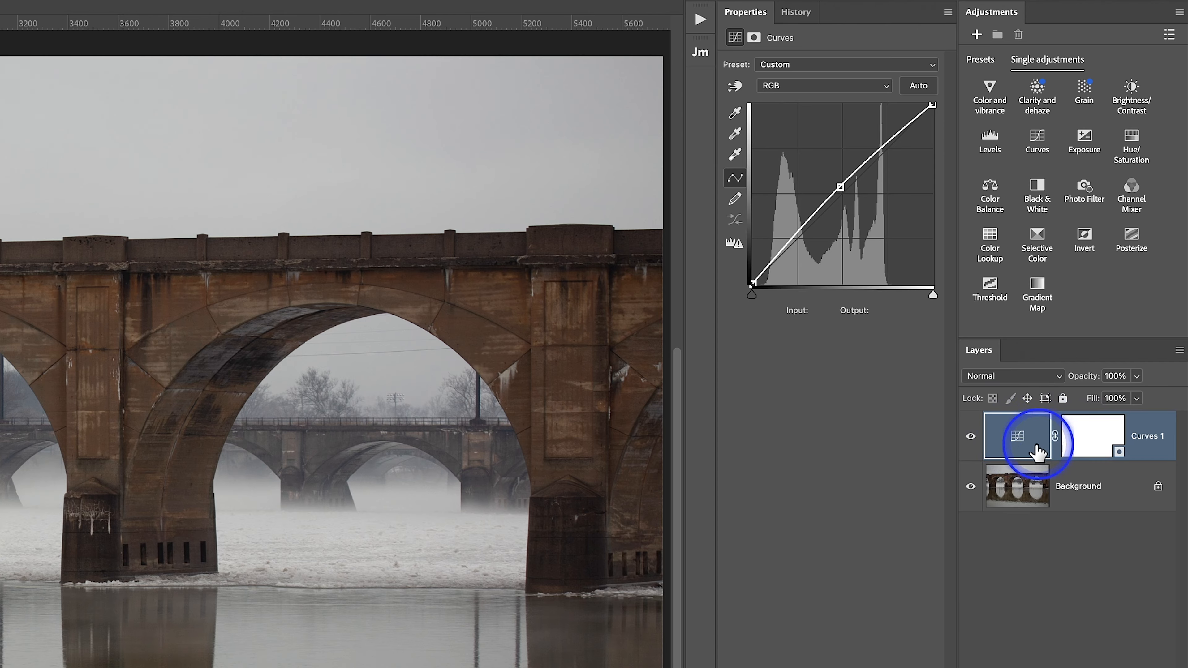
pyautogui.click(836, 189)
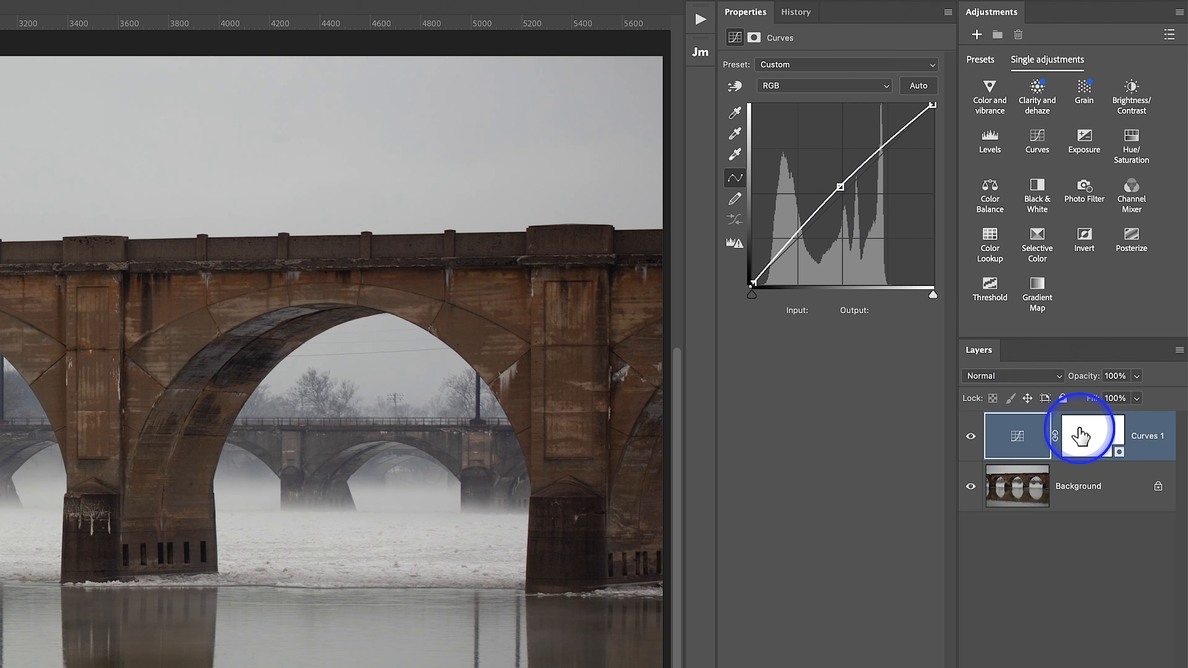
pyautogui.click(1081, 437)
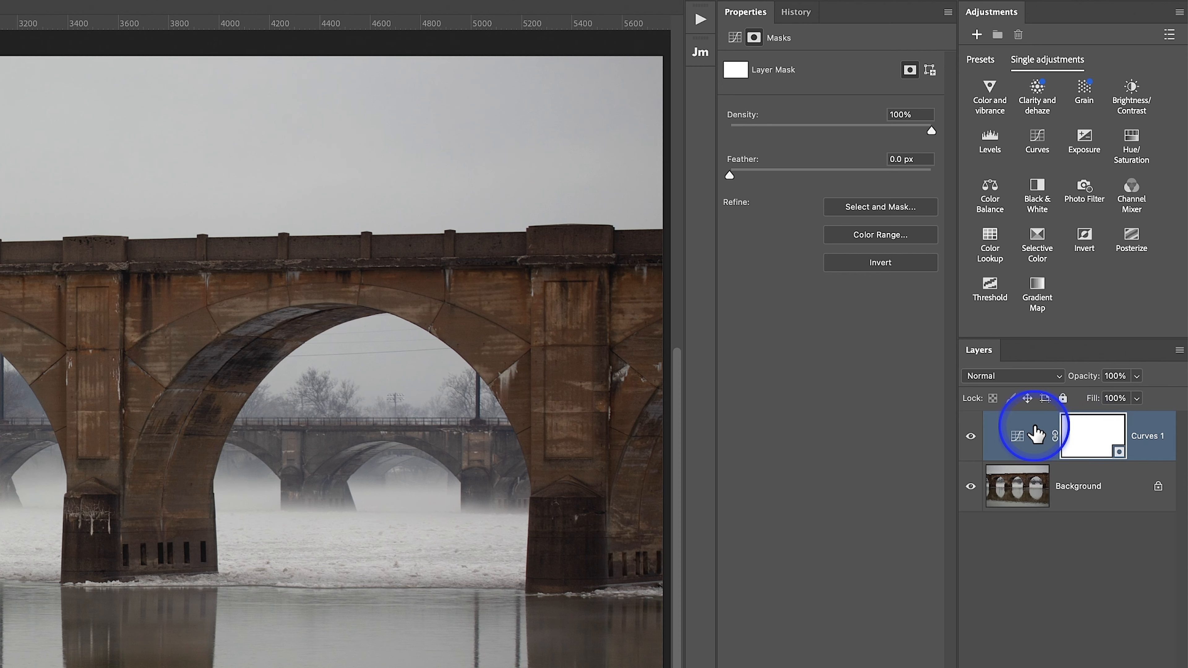
pyautogui.click(1022, 434)
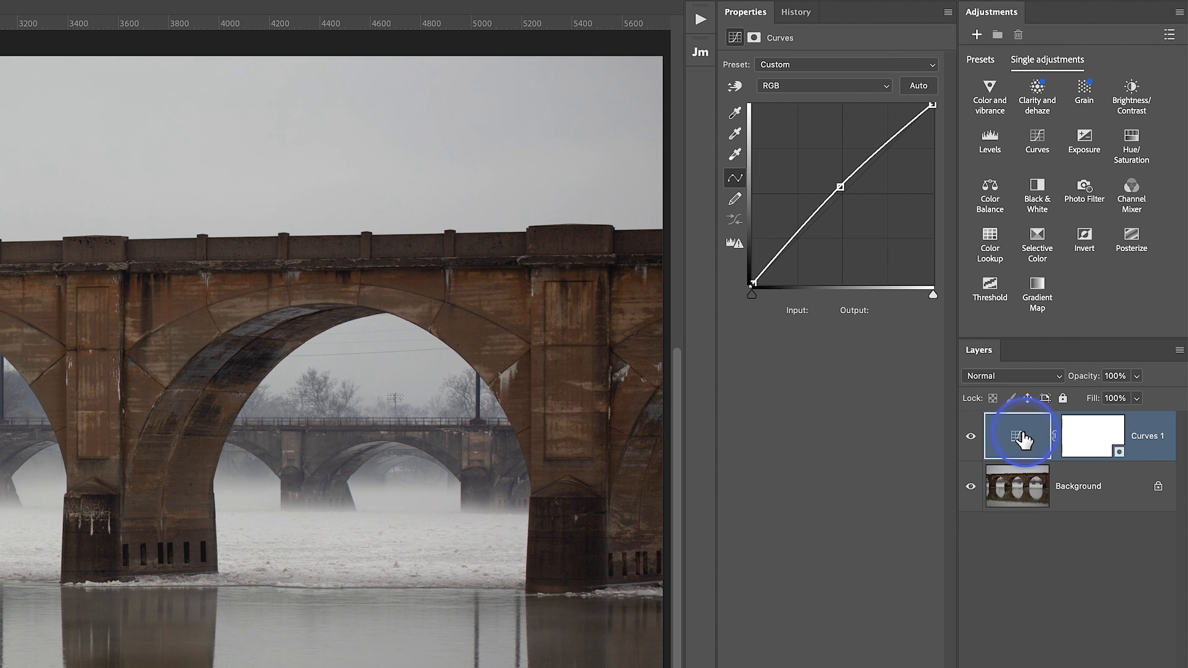
pyautogui.moveTo(840, 185); pyautogui.dragTo(828, 179)
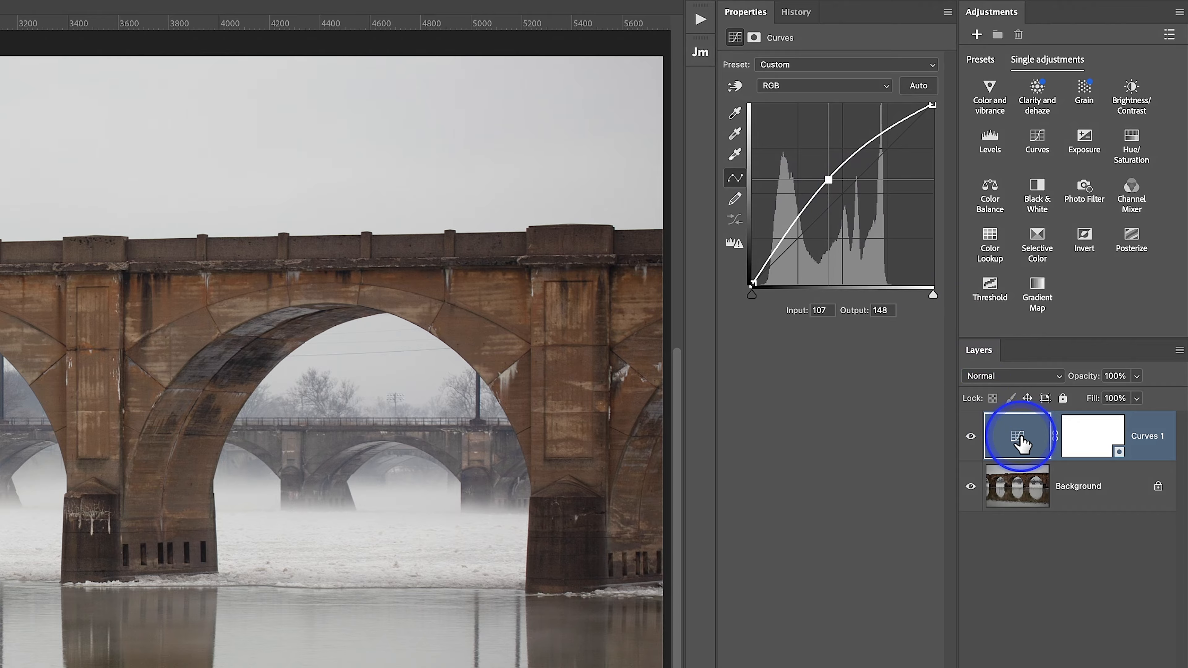
# - Invert the Curves 1 layer mask back and forth between white and black, ending on white
pyautogui.click(1098, 442)
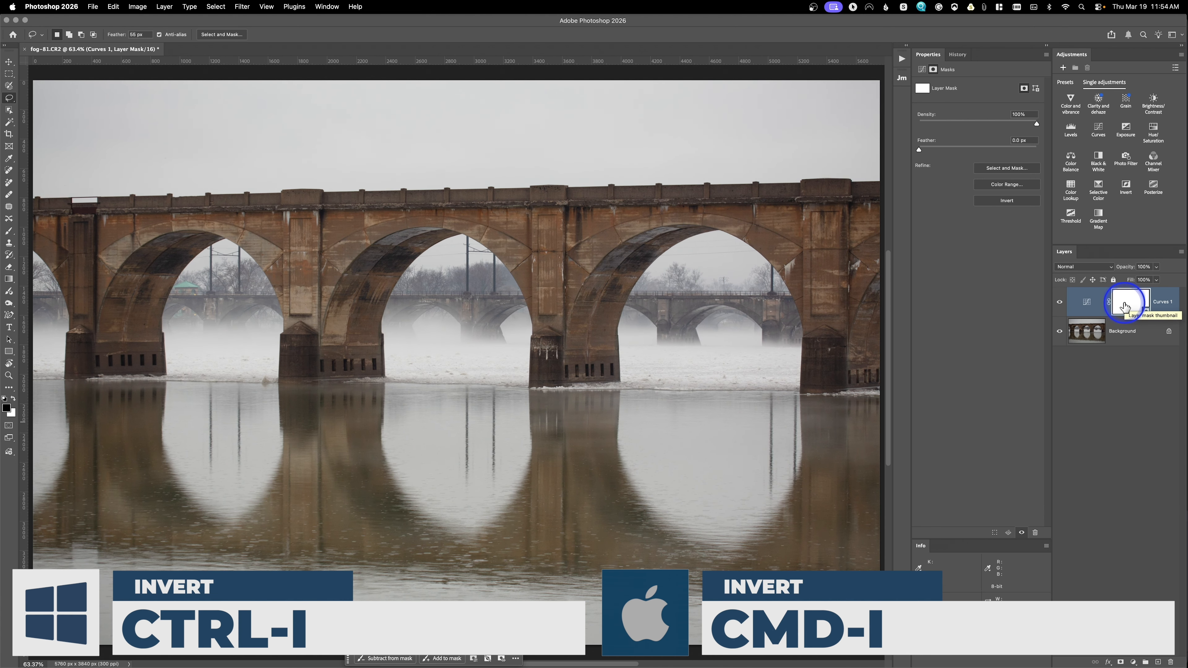
pyautogui.press('super+i')
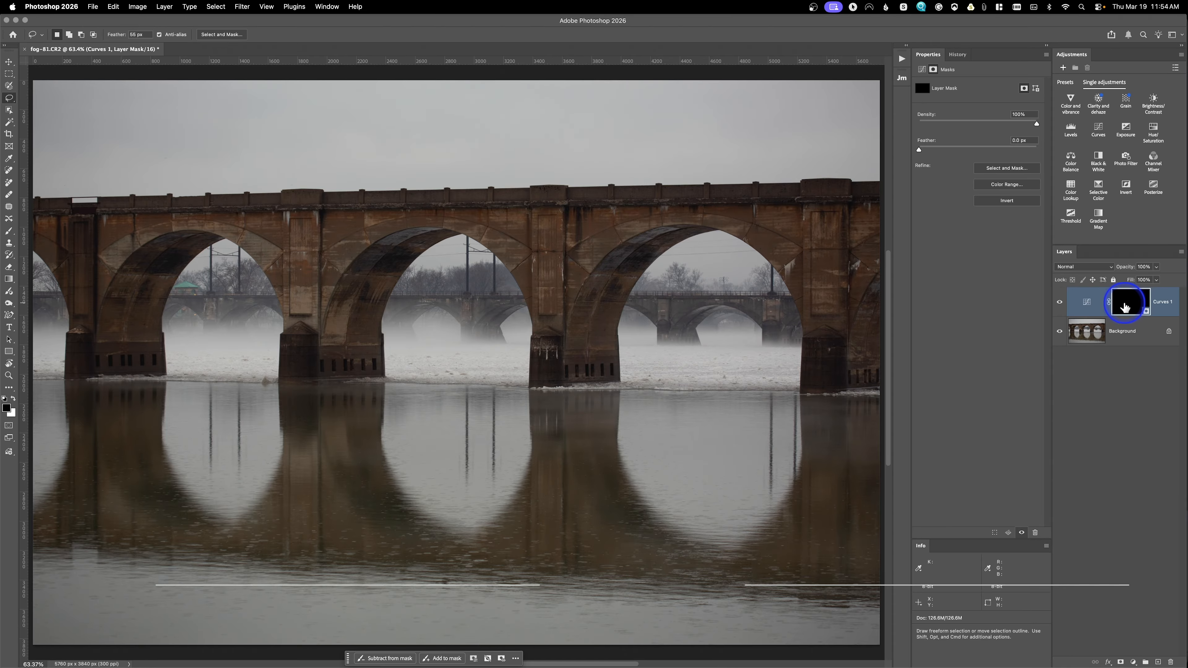
pyautogui.press('super+i')
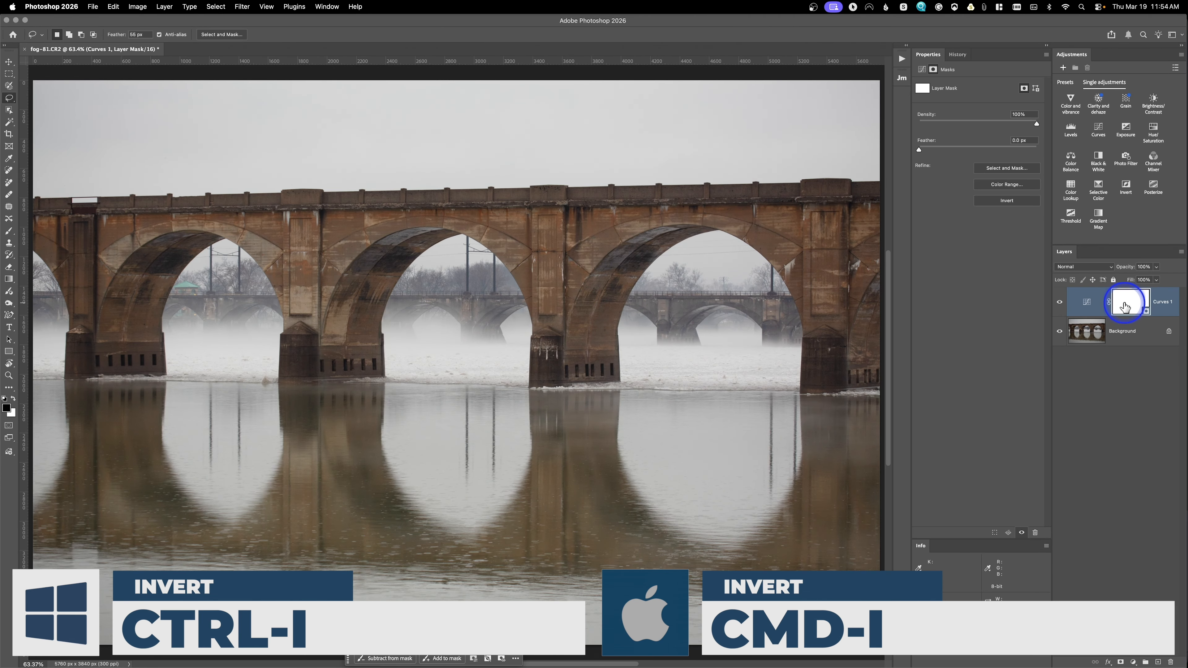
pyautogui.press('super+i')
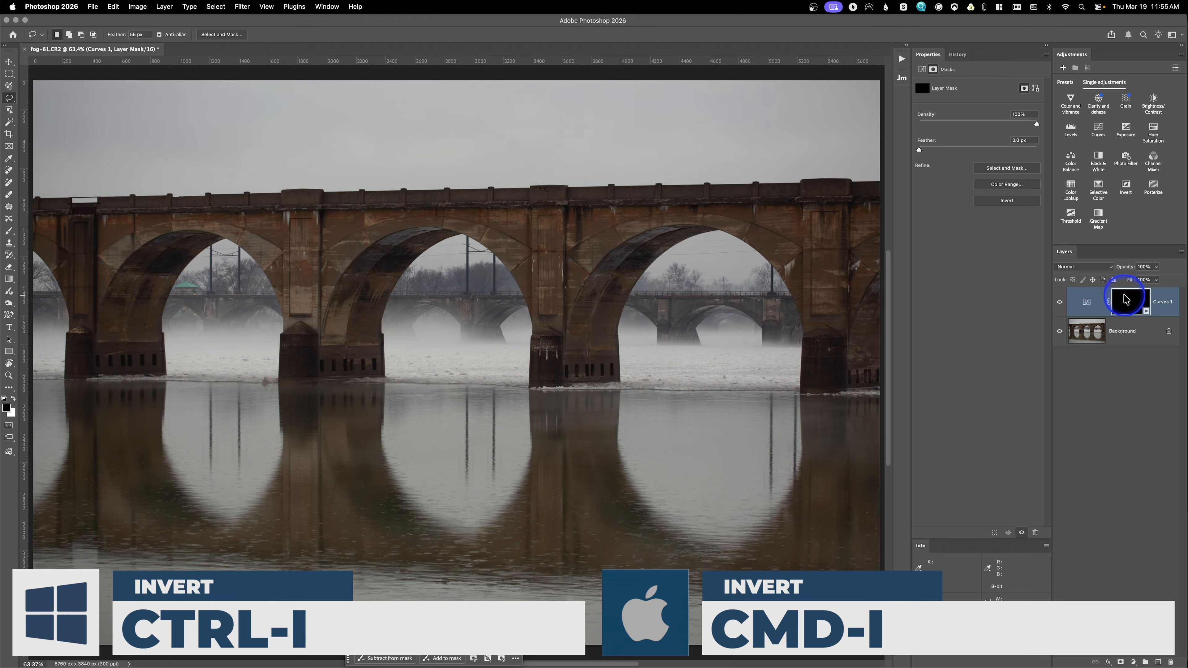
pyautogui.press('super+i')
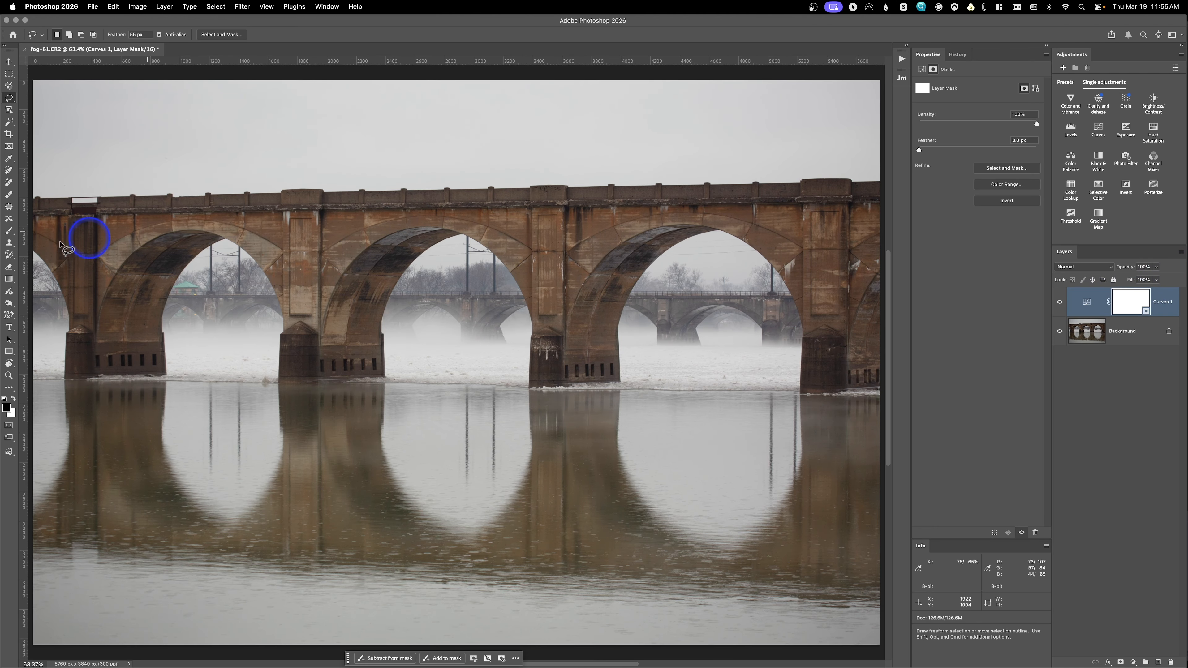
# - Select the right half of the photo with a rectangular marquee, fill it with black on the Curves 1 mask, and deselect
pyautogui.click(9, 74)
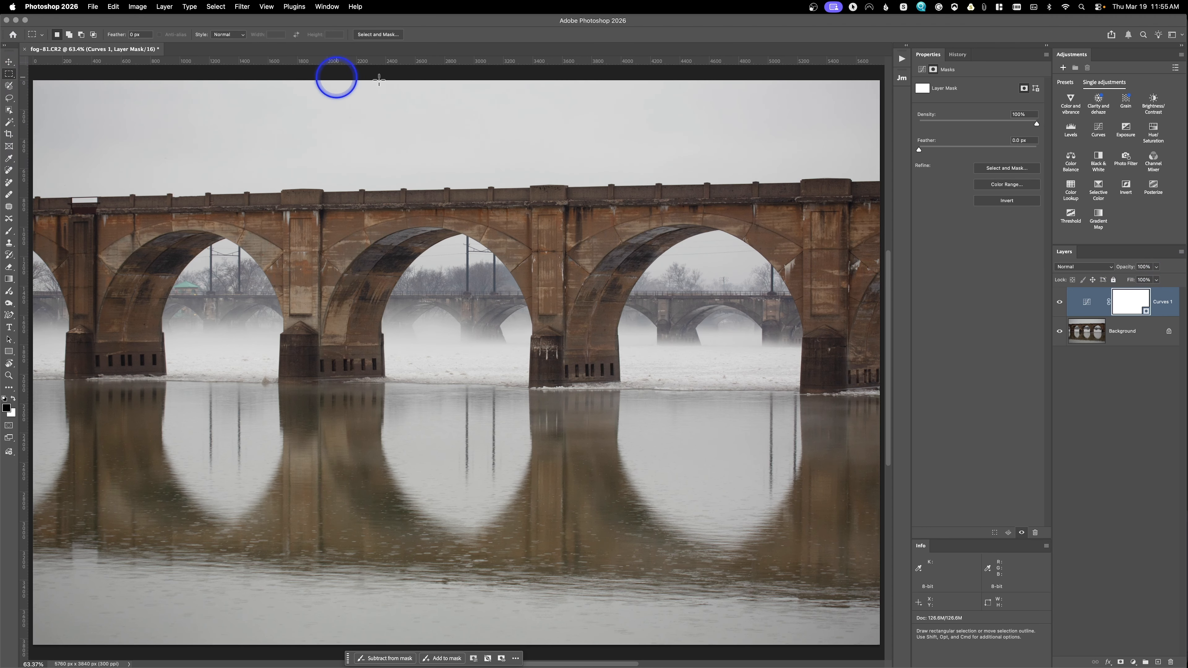
pyautogui.moveTo(440, 74); pyautogui.dragTo(901, 636)
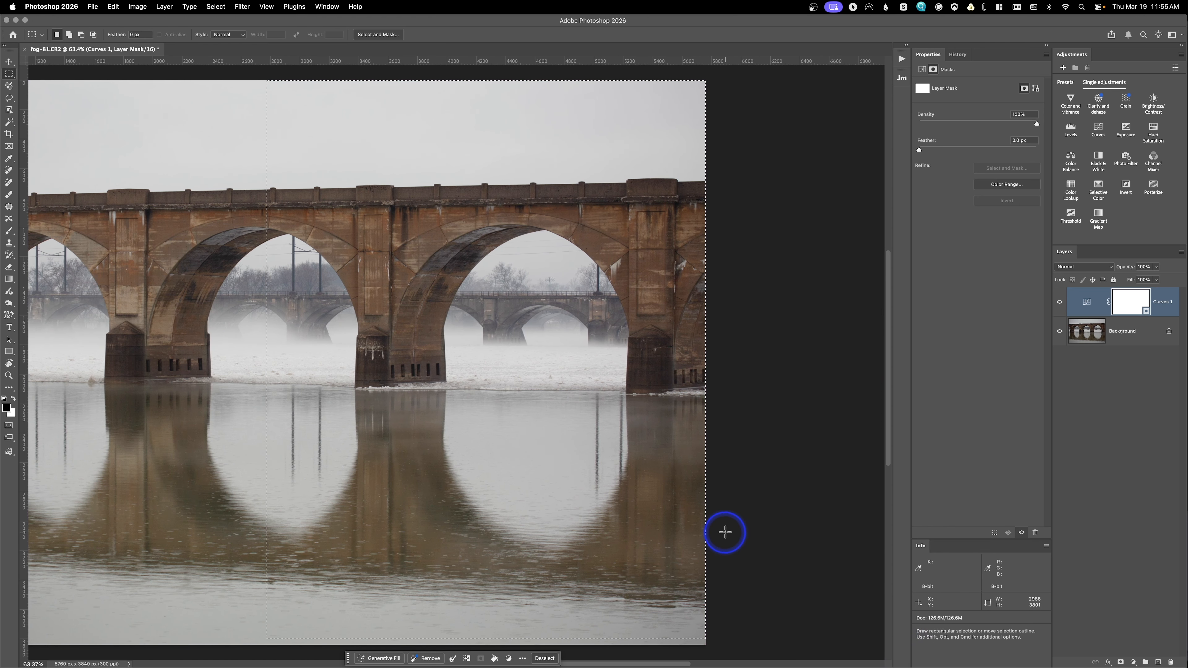
pyautogui.press('shift')
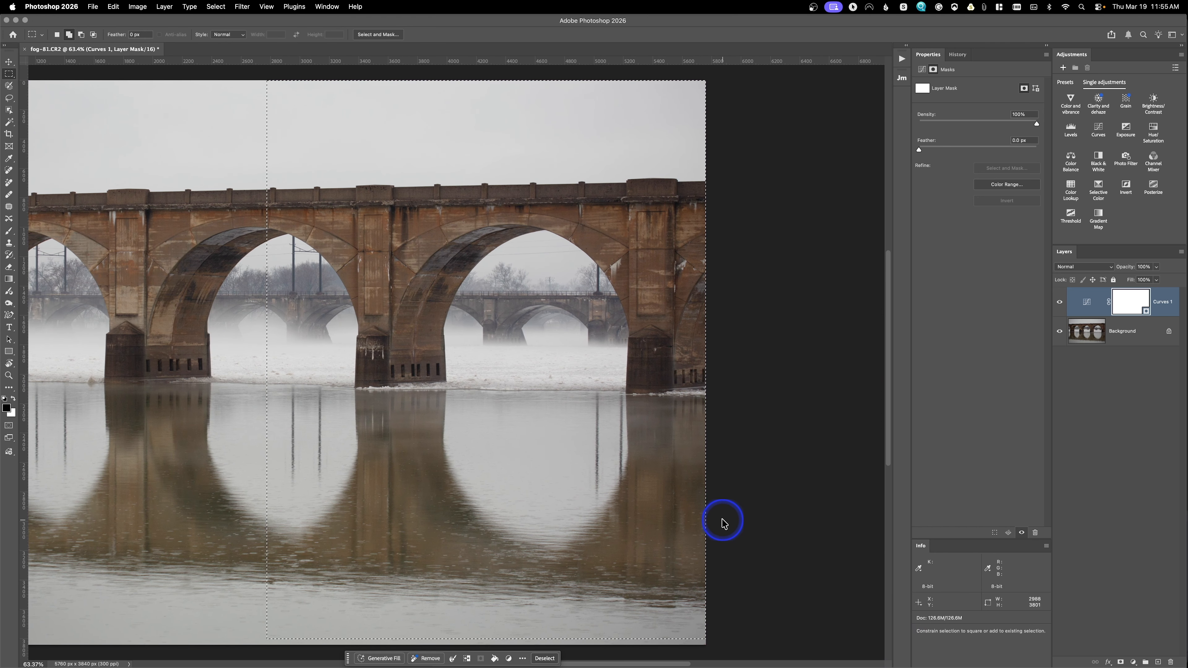
pyautogui.hotkey('shift', 'BackSpace')
pyautogui.click(580, 288)
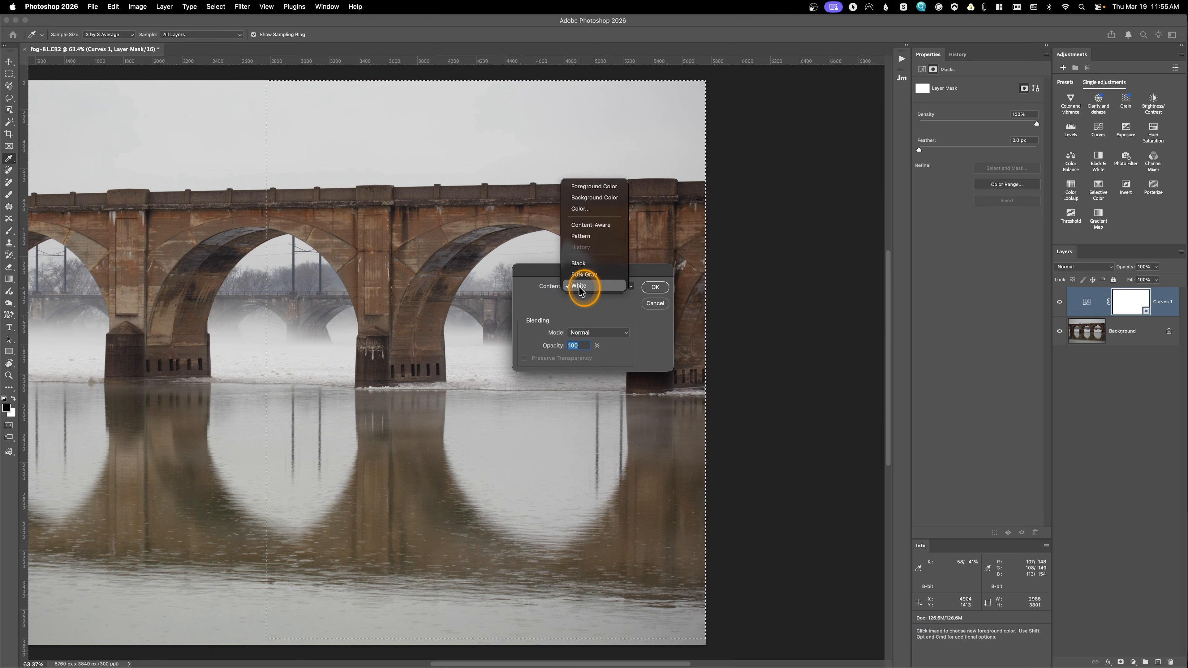
pyautogui.click(579, 263)
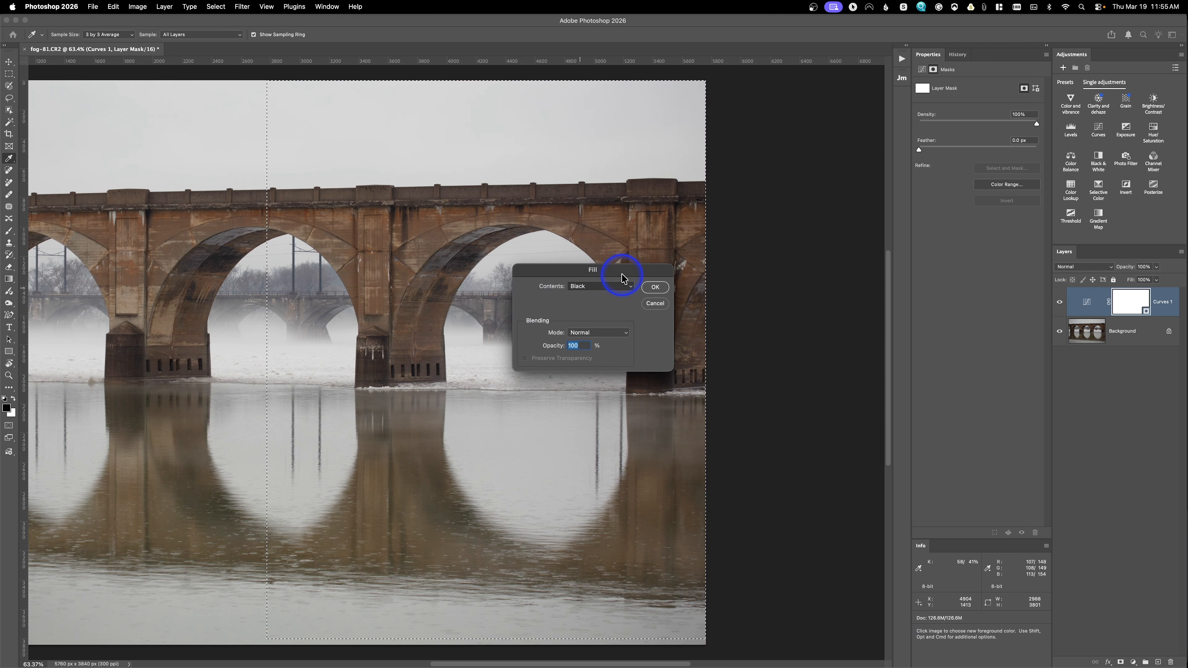
pyautogui.click(656, 286)
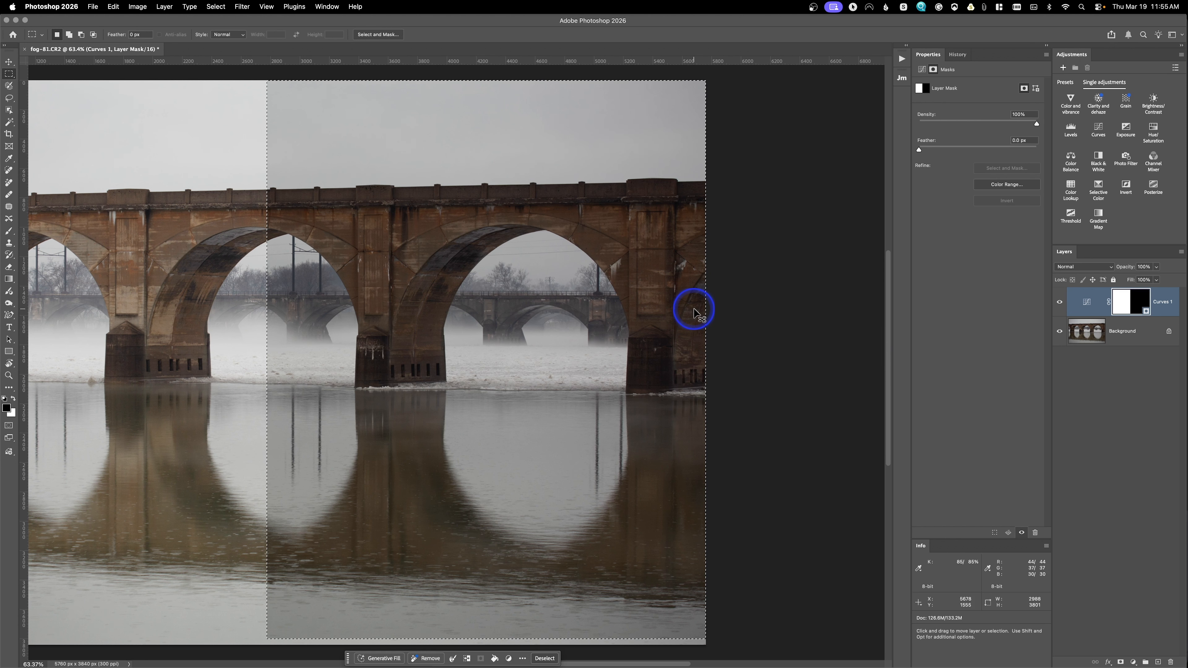
pyautogui.press('super+d')
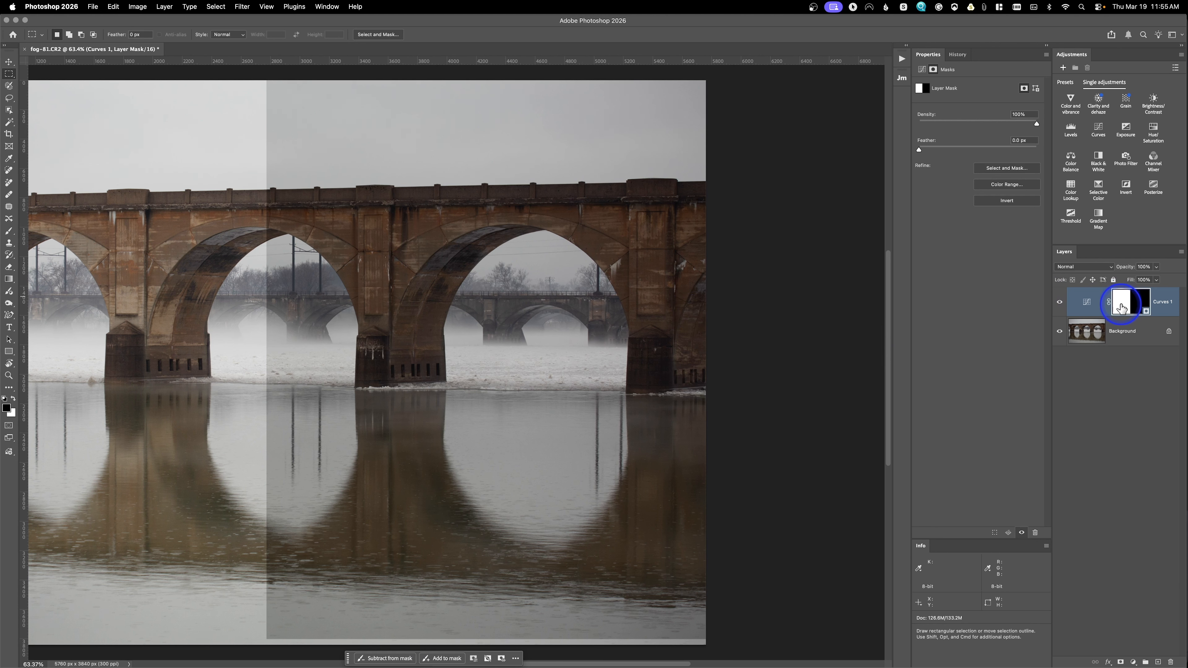
pyautogui.hscroll(-5, 256, 348)
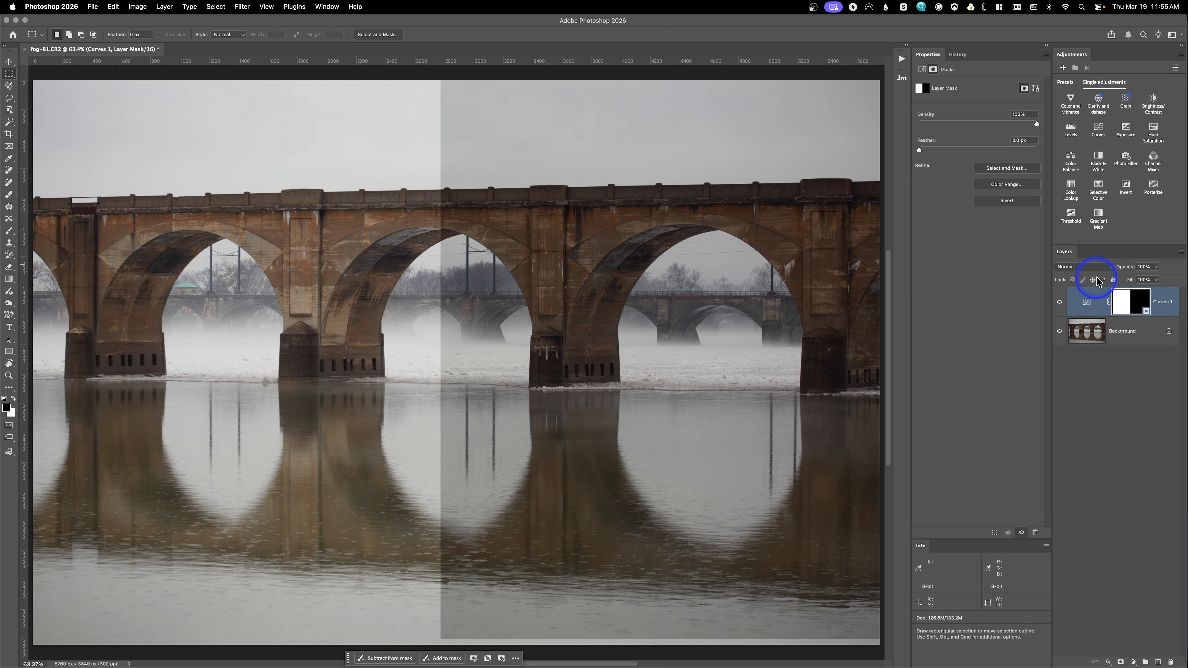
# - Display the Curves 1 layer mask on its own, invert it and back again, and return to the normal image view
pyautogui.keyDown('alt'); pyautogui.click(1125, 304); pyautogui.keyUp('alt')
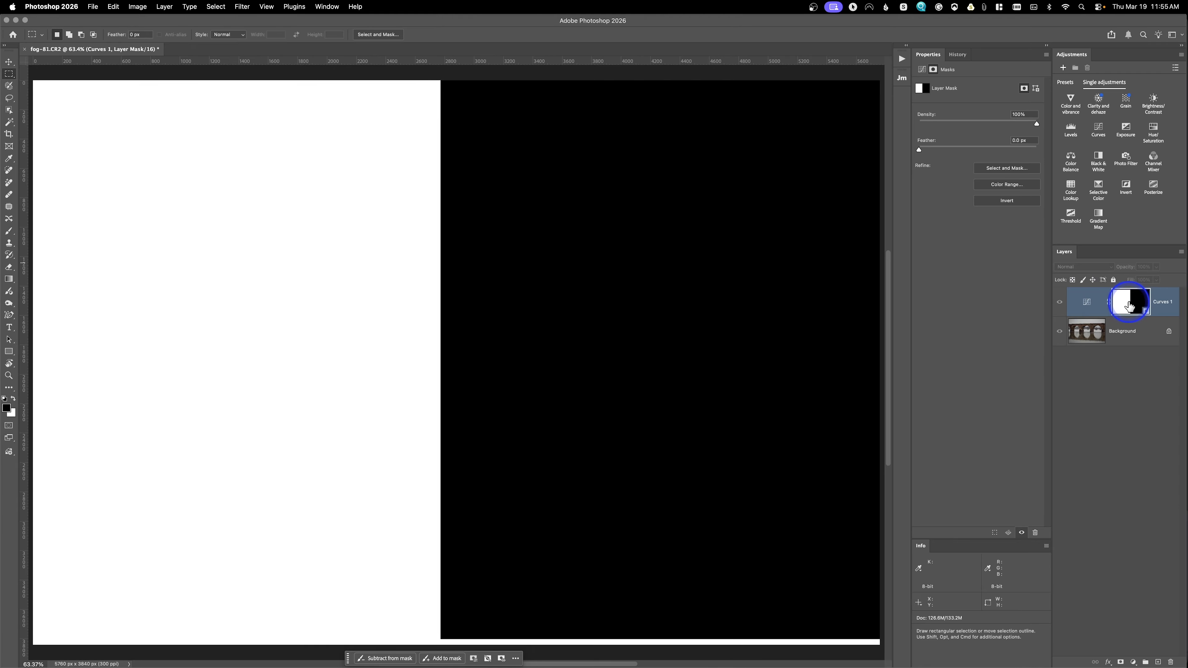
pyautogui.press('super+i')
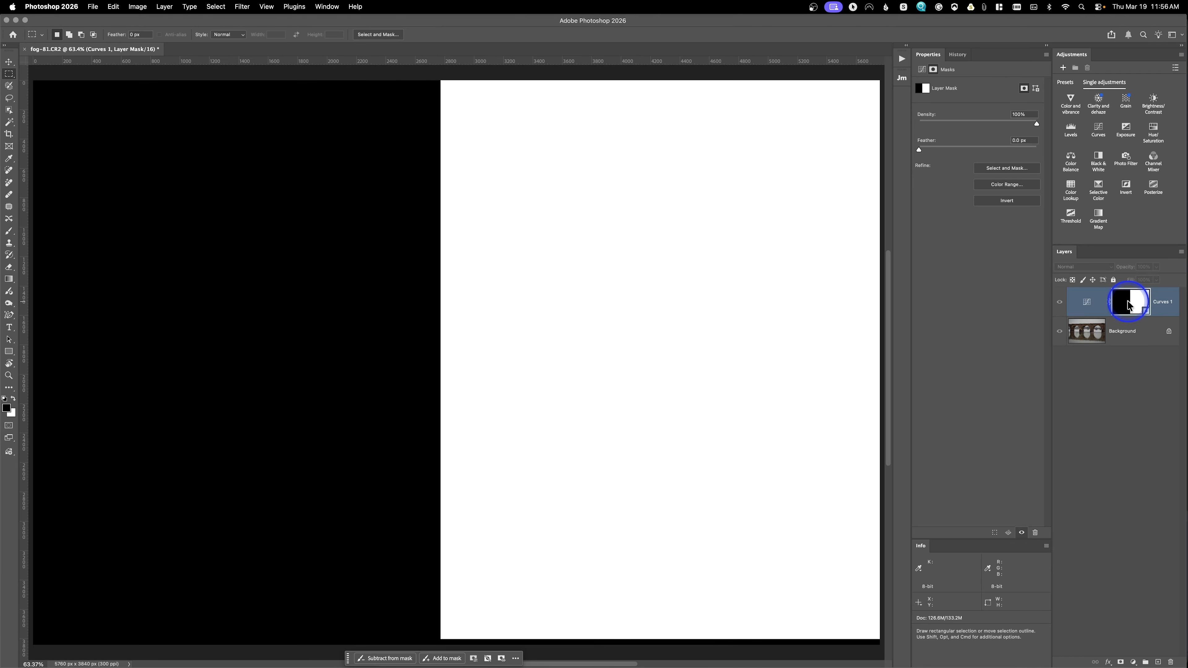
pyautogui.press('super+i')
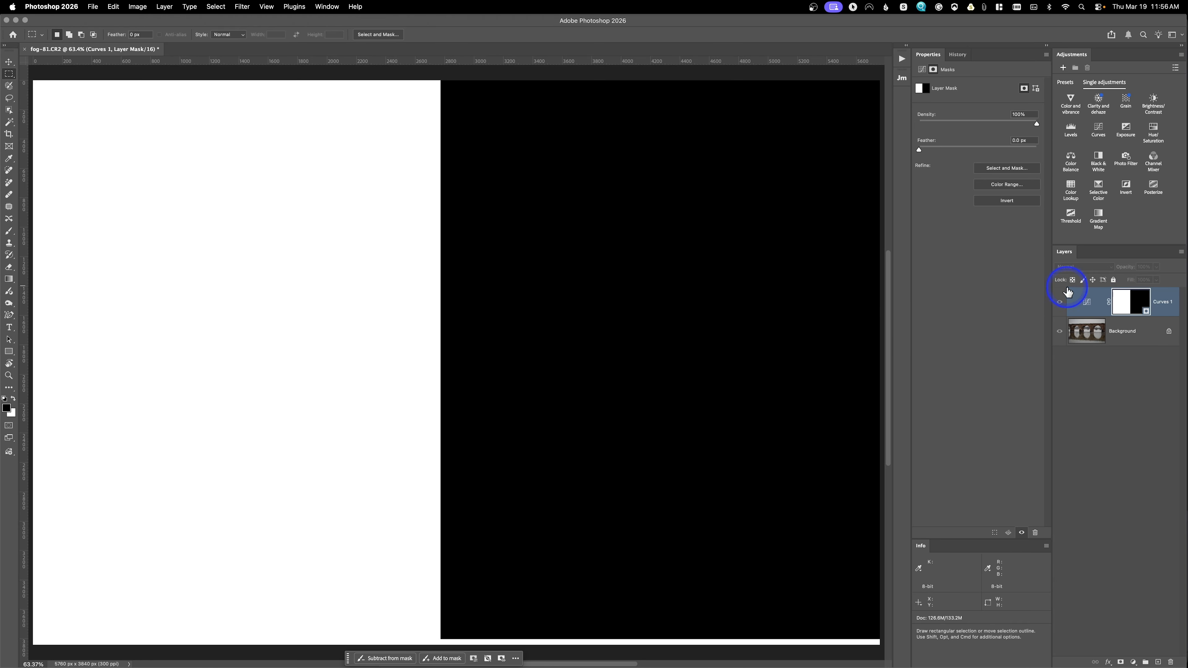
pyautogui.keyDown('alt'); pyautogui.click(1123, 304); pyautogui.keyUp('alt')
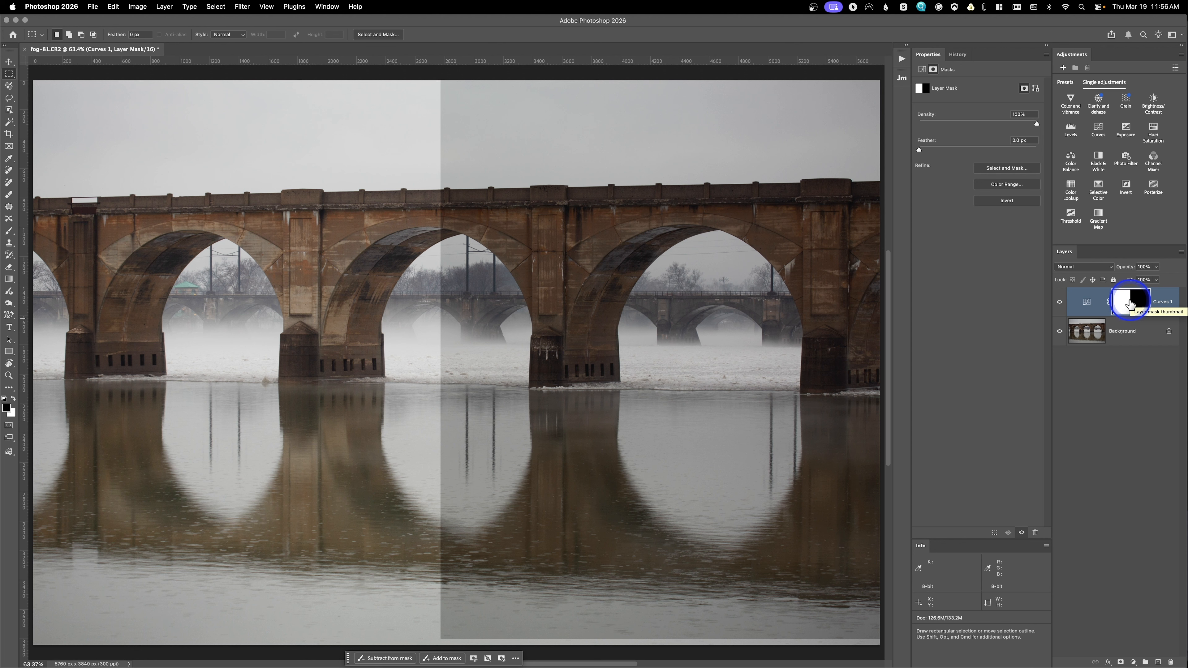
# - Delete the Curves 1 layer and add a Brightness/Contrast adjustment layer with brightness 19 and contrast -4
pyautogui.moveTo(1129, 303); pyautogui.dragTo(1171, 661)
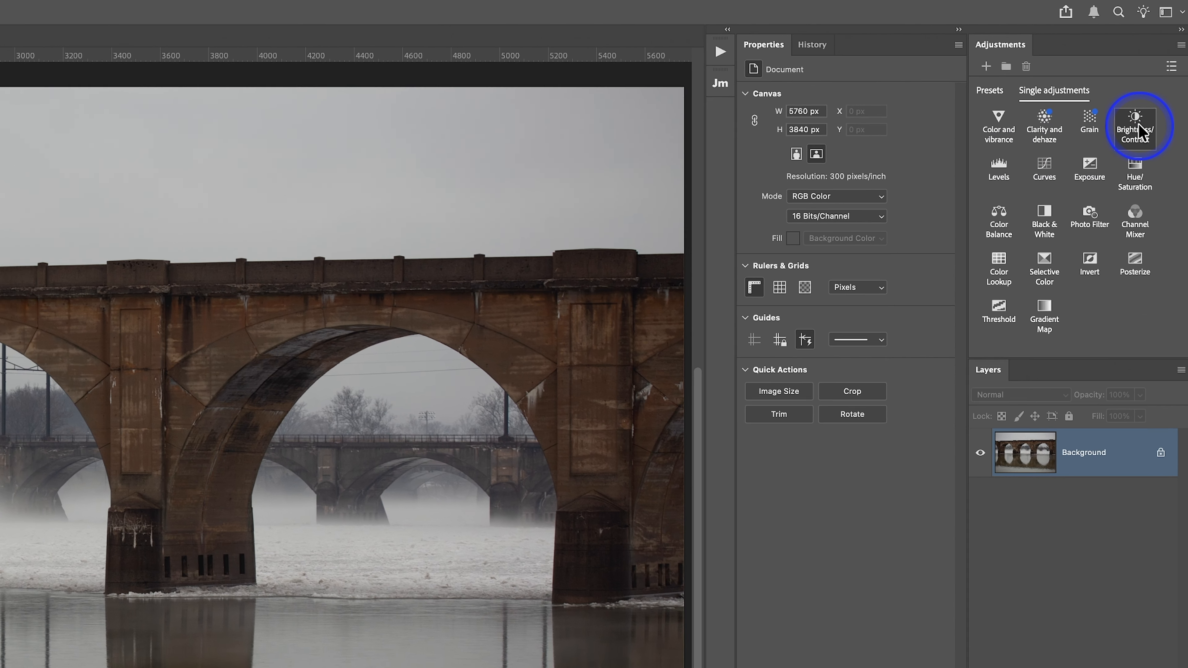
pyautogui.click(1138, 130)
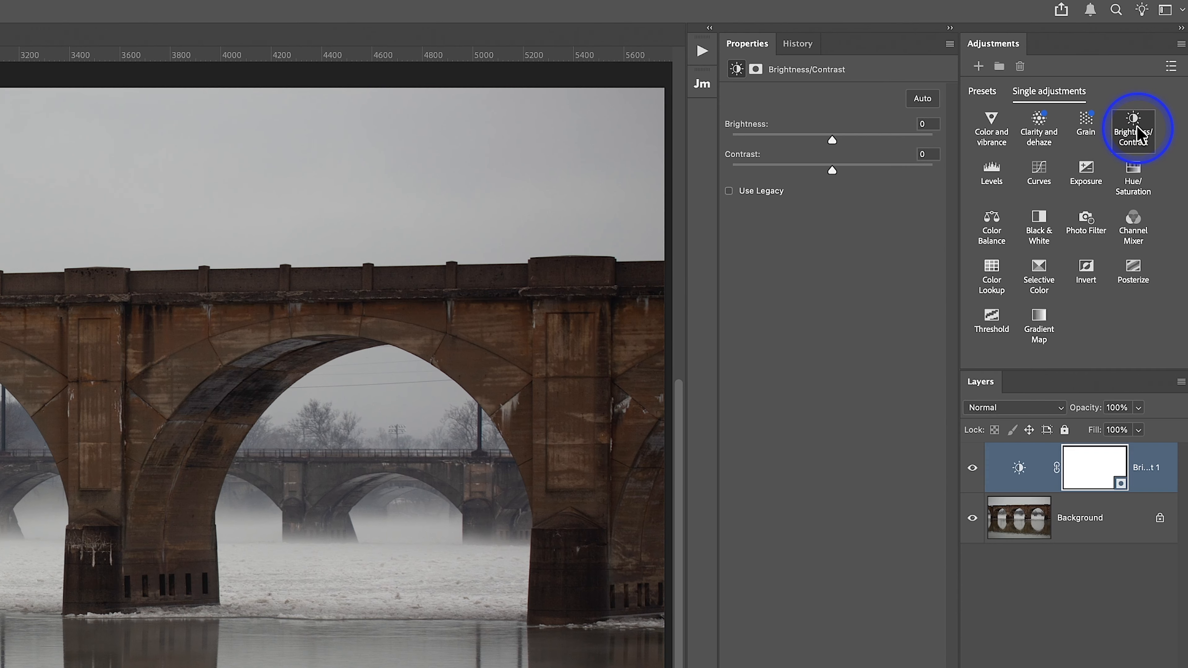
pyautogui.moveTo(833, 140); pyautogui.dragTo(822, 167)
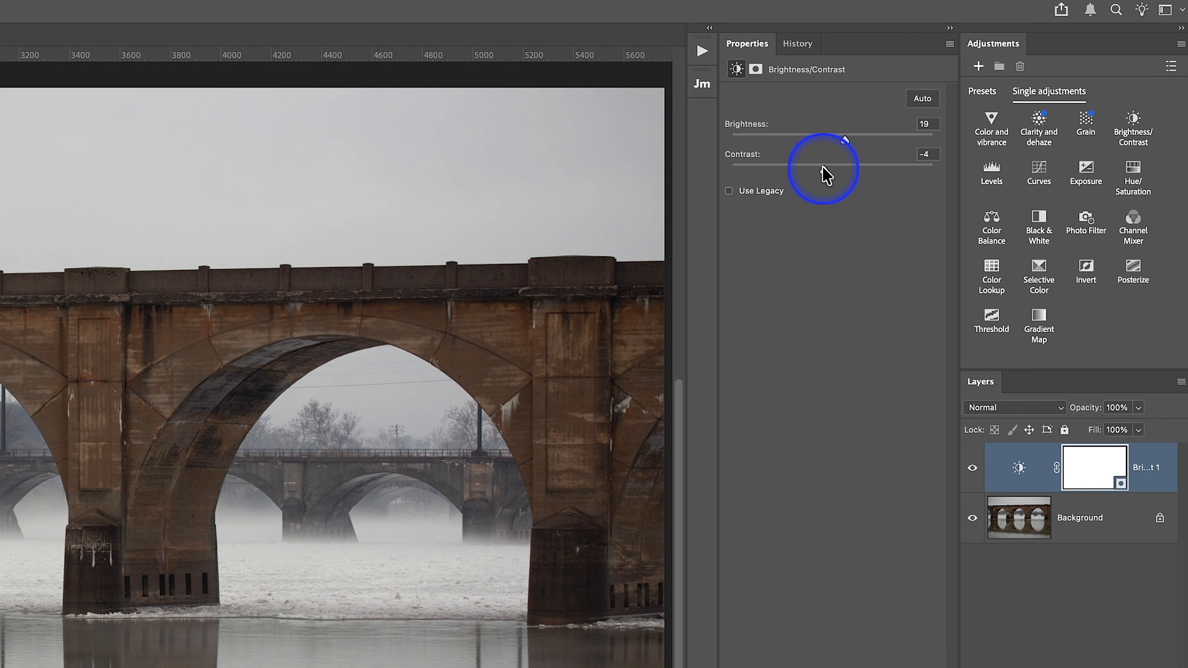
# - Hide the Brightness/Contrast layer and add an Exposure adjustment layer with exposure +0.63, offset +0.0394 and gamma correction 1.18
pyautogui.click(973, 465)
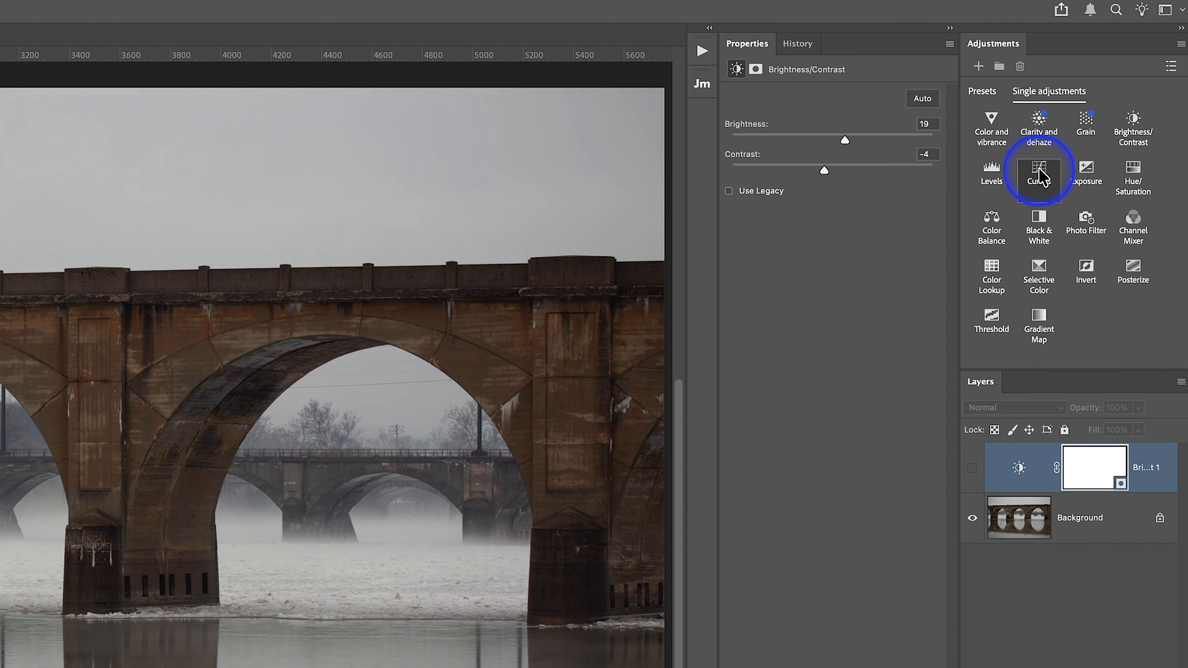
pyautogui.click(1086, 180)
pyautogui.moveTo(832, 135); pyautogui.dragTo(815, 202)
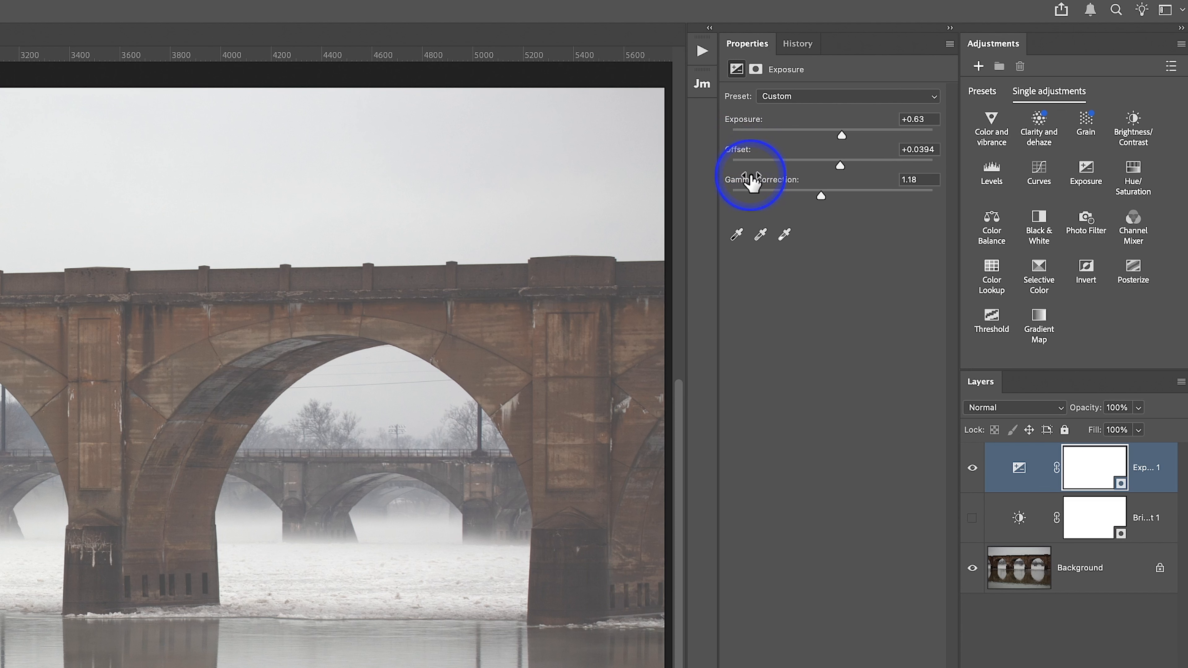
# - Hide the Exposure layer and add a Levels adjustment layer with input black 9 and input white 208
pyautogui.click(972, 468)
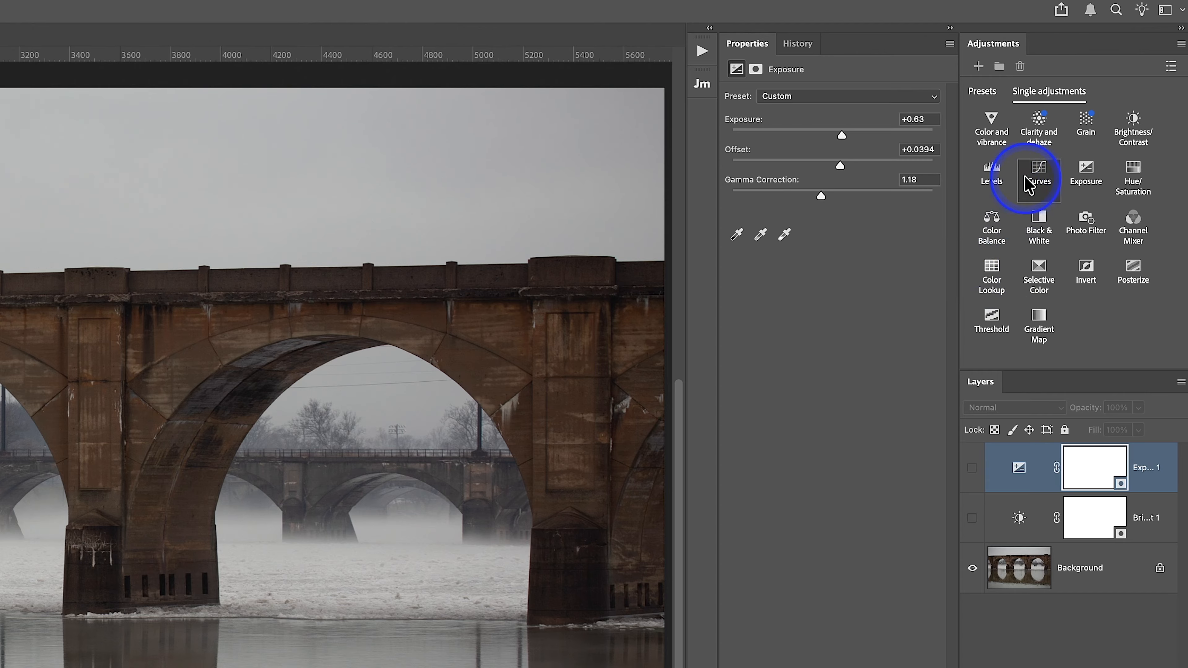
pyautogui.click(995, 175)
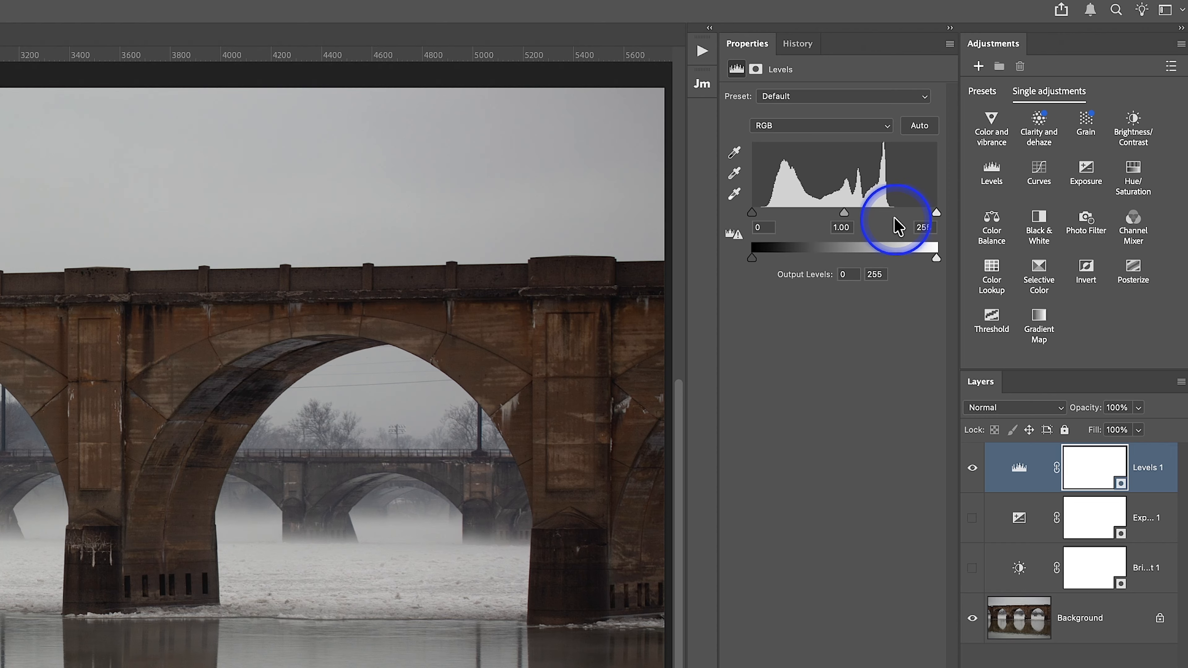
pyautogui.moveTo(934, 214); pyautogui.dragTo(906, 220)
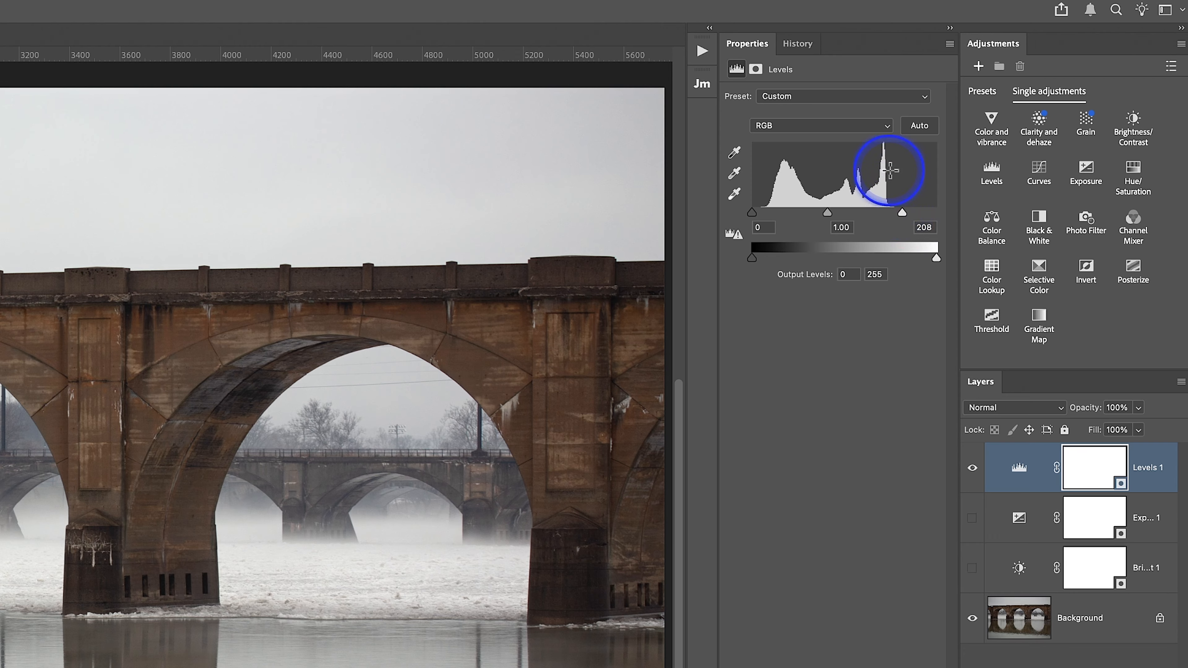
pyautogui.moveTo(755, 213); pyautogui.dragTo(757, 214)
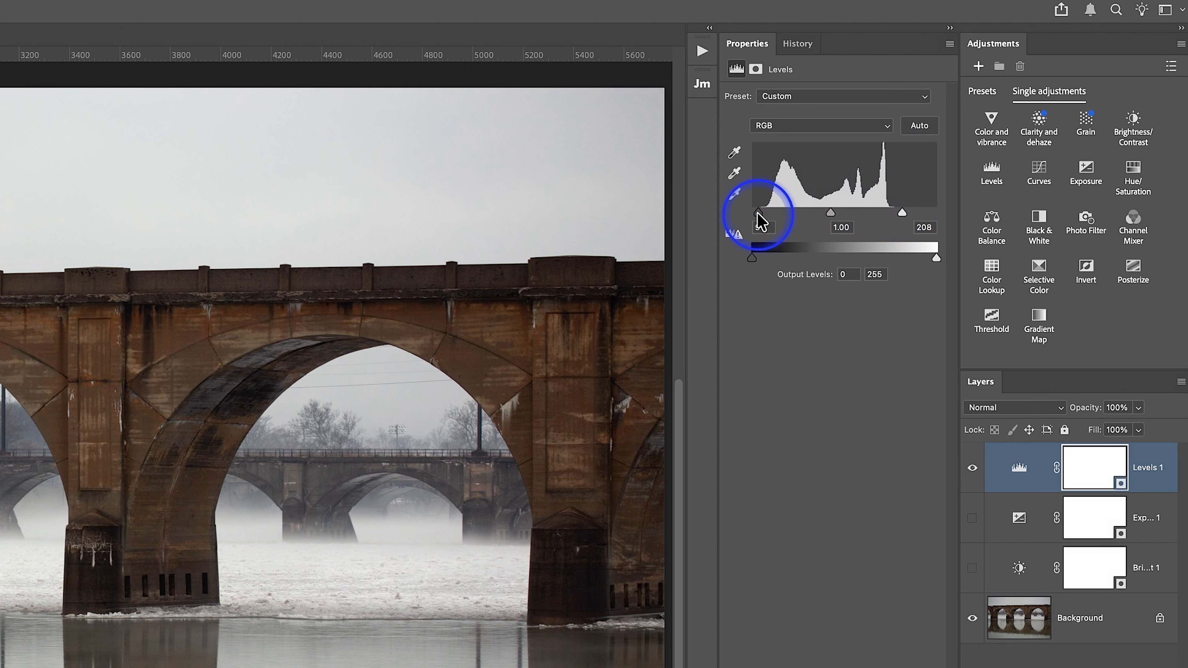
# - Set the Levels 1 input black to 11 and input white to 187, and try an output black of 33 before restoring 0
pyautogui.click(902, 214)
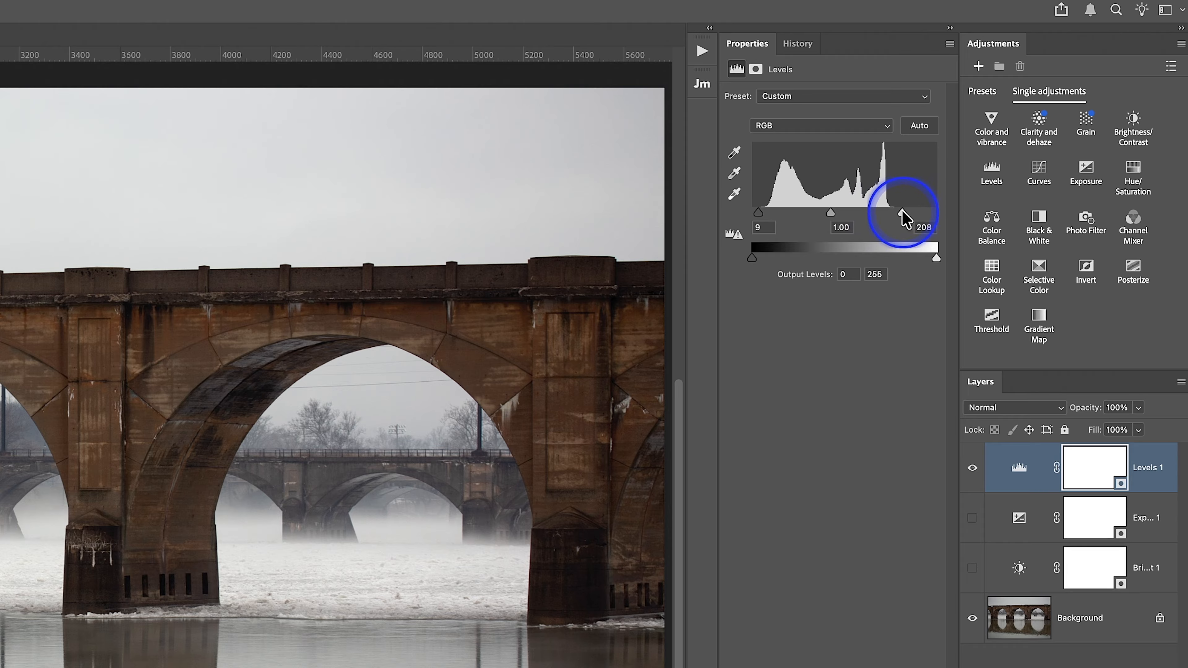
pyautogui.moveTo(903, 218)
pyautogui.mouseDown()
pyautogui.moveTo(940, 218)
pyautogui.moveTo(886, 223)
pyautogui.mouseUp()
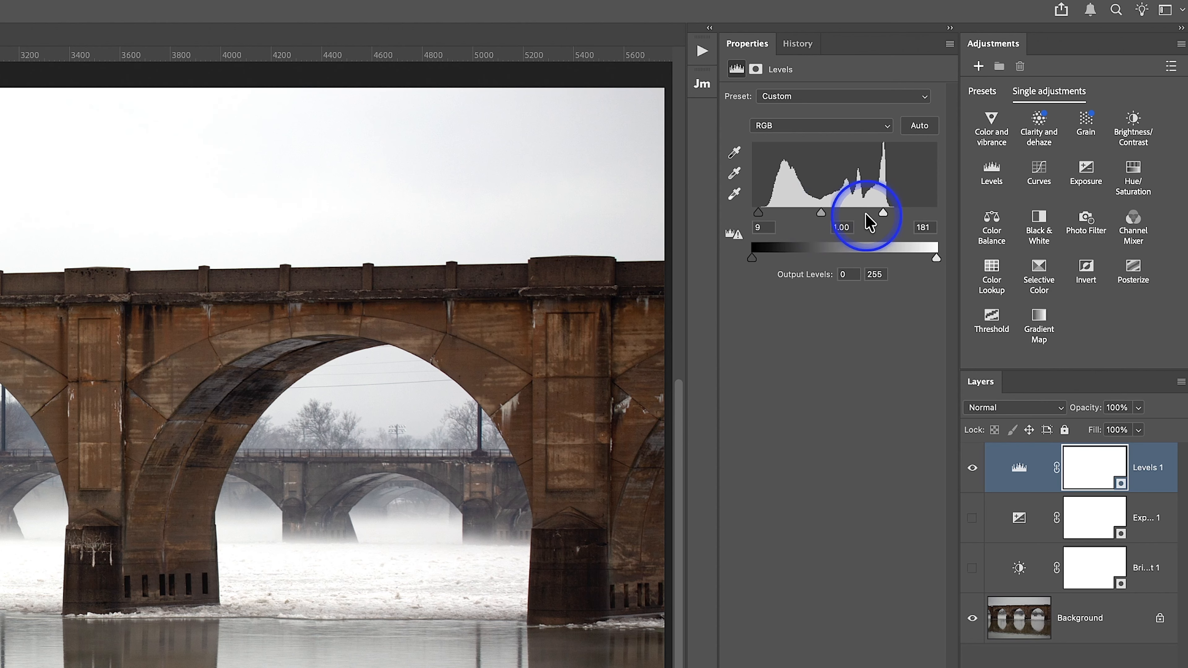
pyautogui.moveTo(884, 218); pyautogui.dragTo(773, 219)
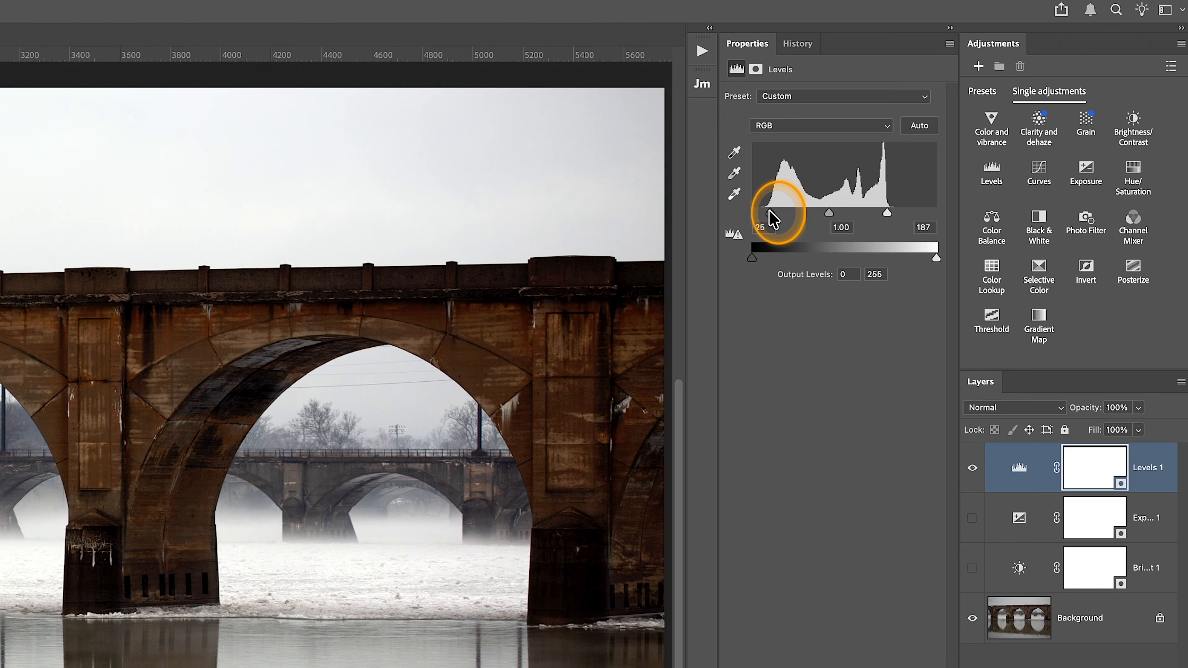
pyautogui.moveTo(773, 219); pyautogui.dragTo(760, 216)
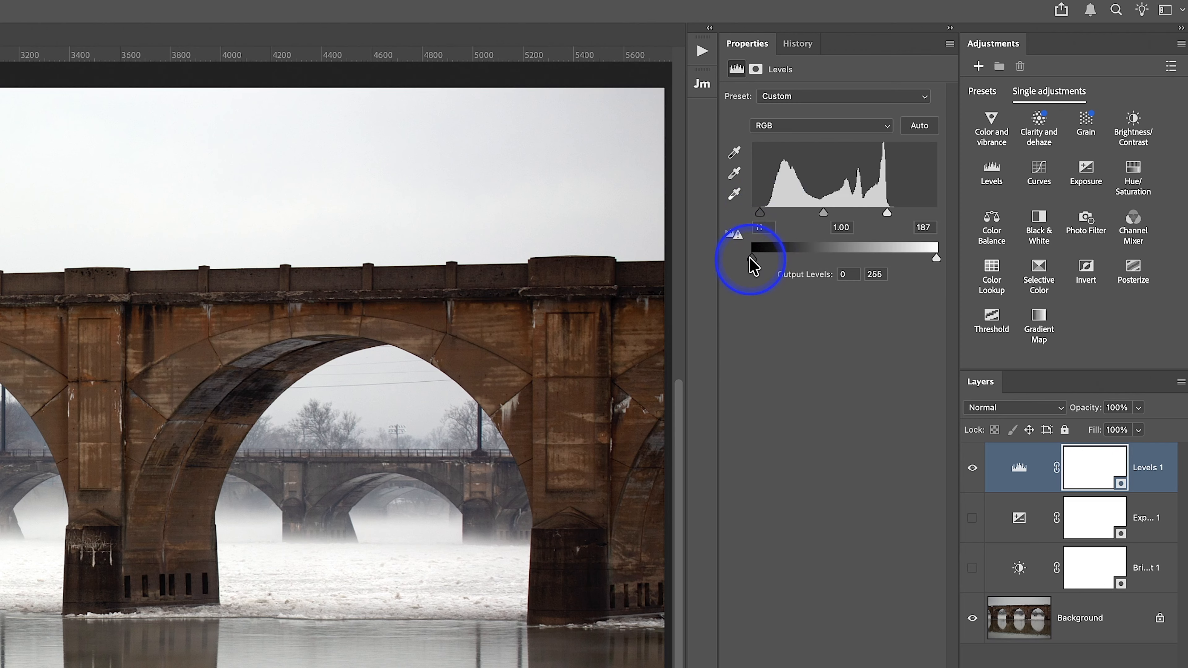
pyautogui.moveTo(750, 259); pyautogui.dragTo(773, 258)
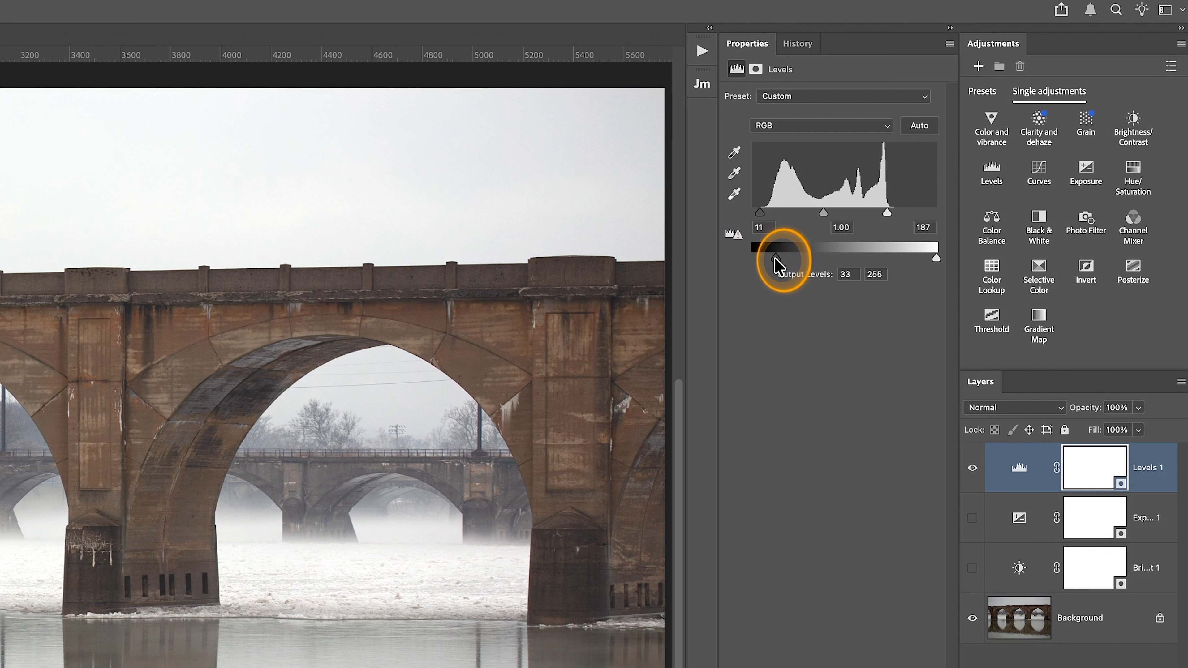
pyautogui.moveTo(755, 265); pyautogui.dragTo(751, 260)
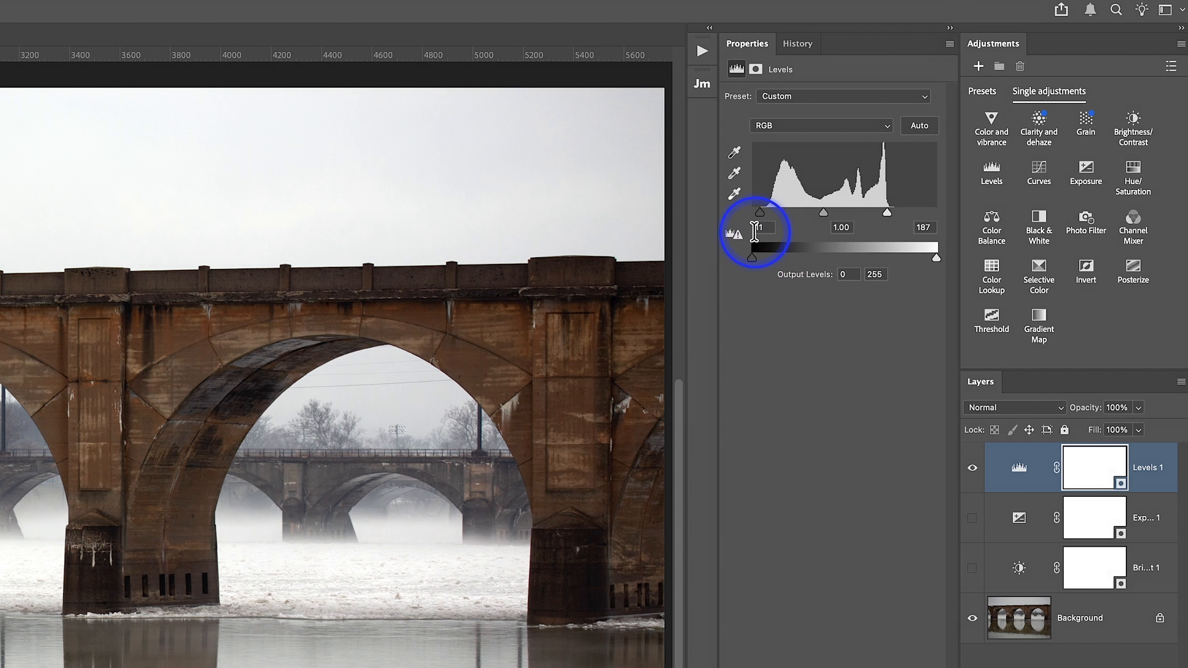
# - Set the Levels 1 input black to 0, input white to 195 and output white to 199
pyautogui.moveTo(762, 218); pyautogui.dragTo(746, 261)
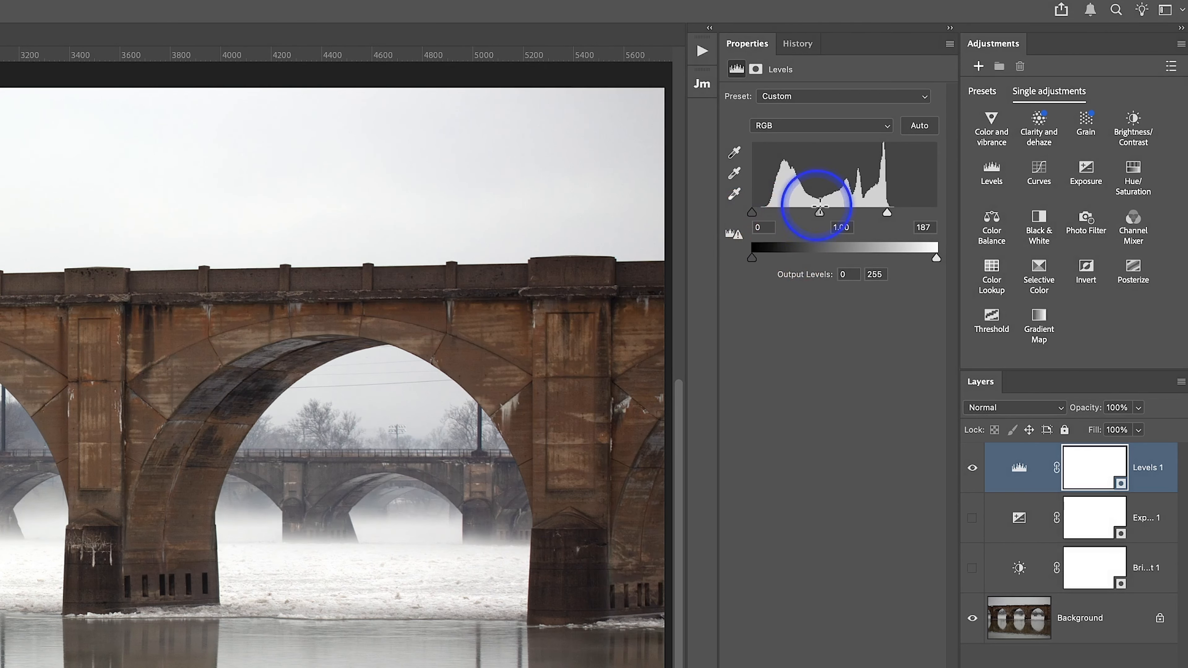
pyautogui.moveTo(887, 220); pyautogui.dragTo(896, 214)
pyautogui.moveTo(935, 258); pyautogui.dragTo(897, 262)
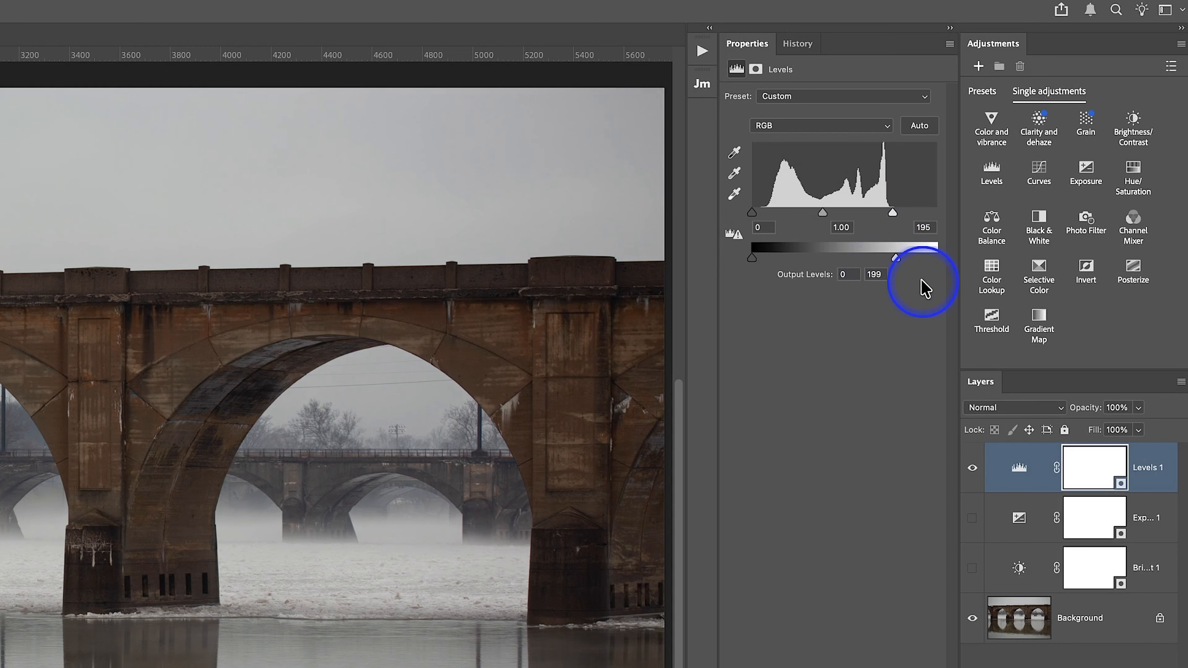
# - Set the Red channel midtone of Levels 1 to 1.13, and reset the adjustment to its defaults
pyautogui.click(813, 128)
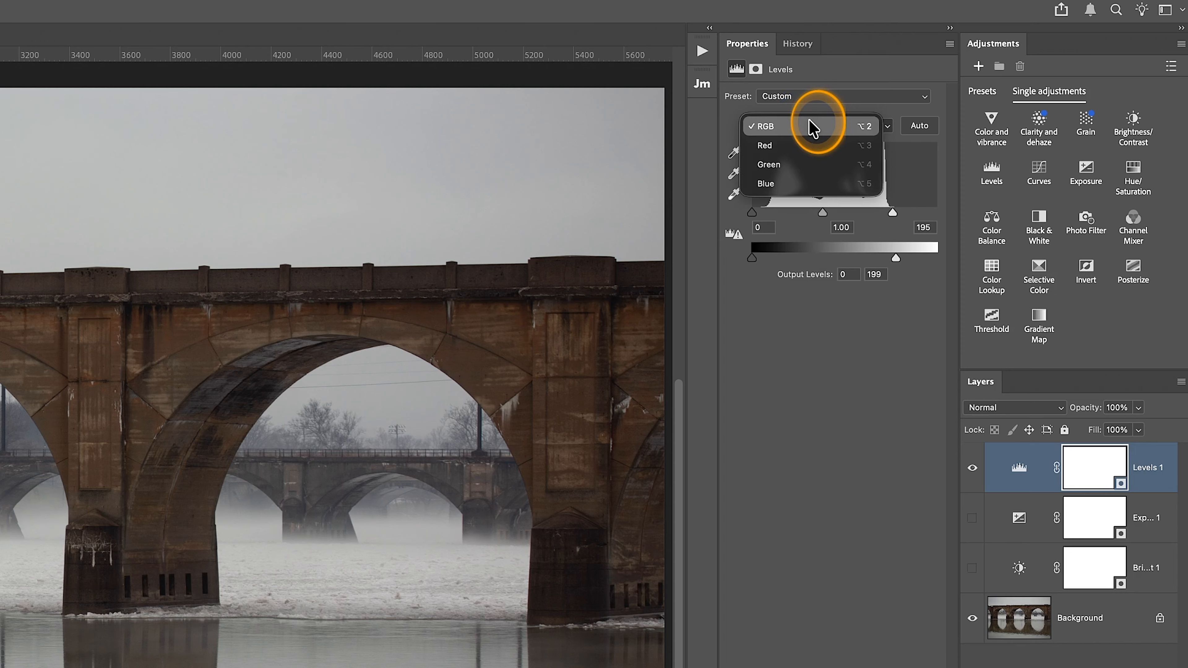
pyautogui.click(800, 152)
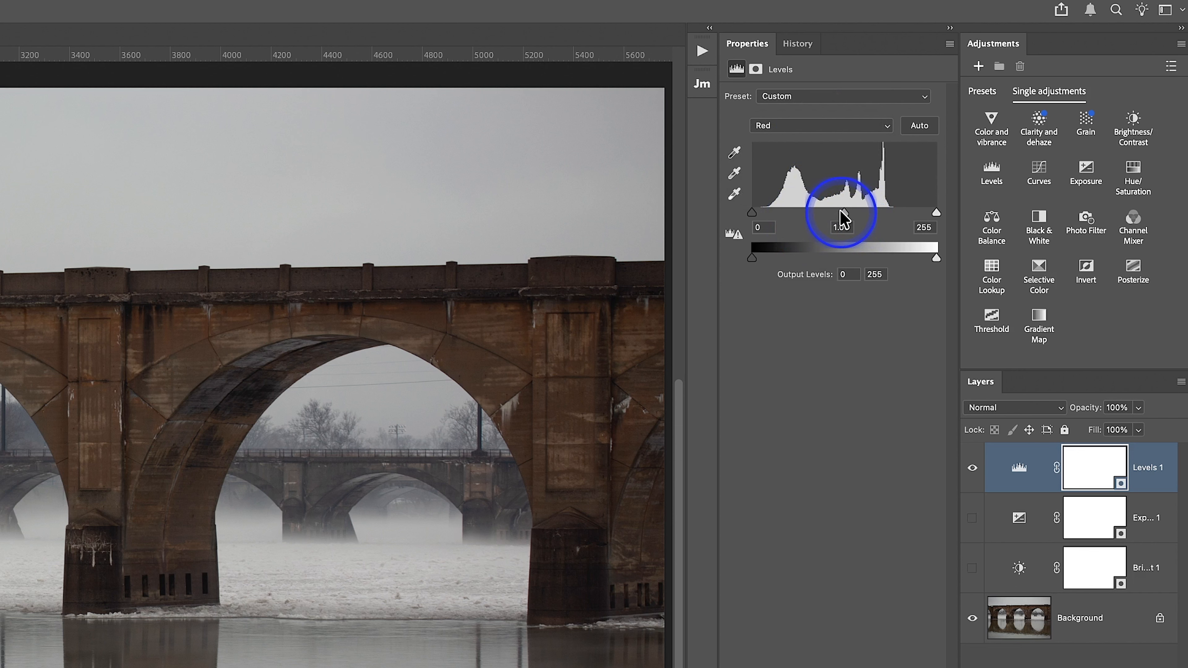
pyautogui.moveTo(842, 217); pyautogui.dragTo(844, 221)
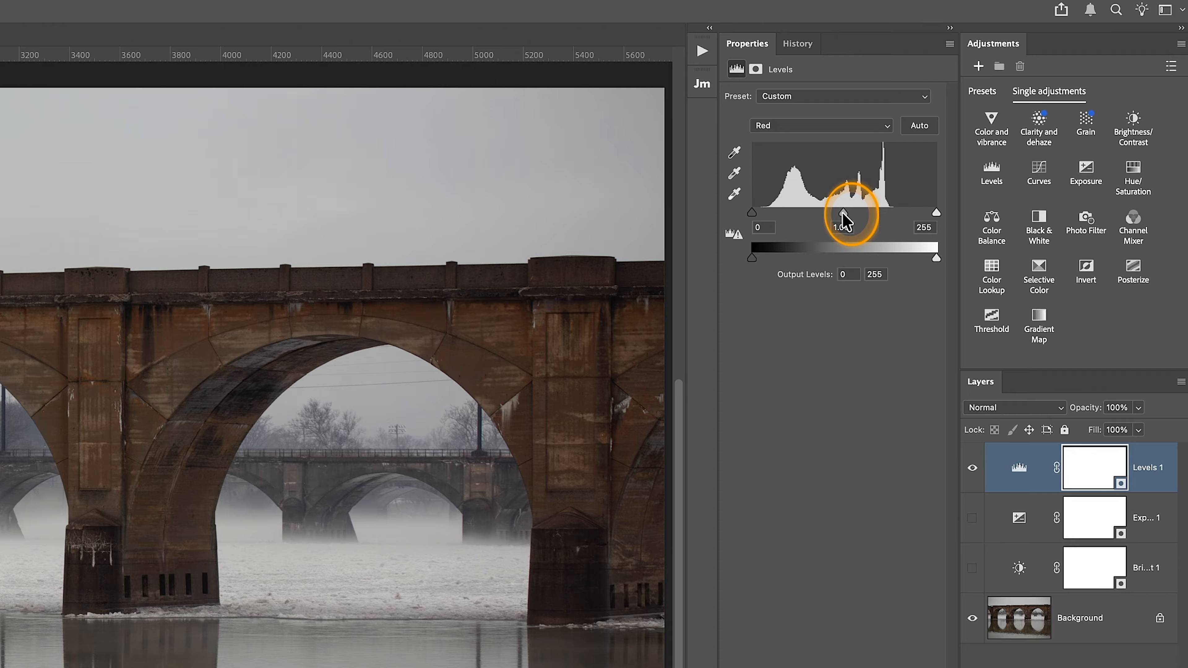
pyautogui.moveTo(845, 221); pyautogui.dragTo(838, 222)
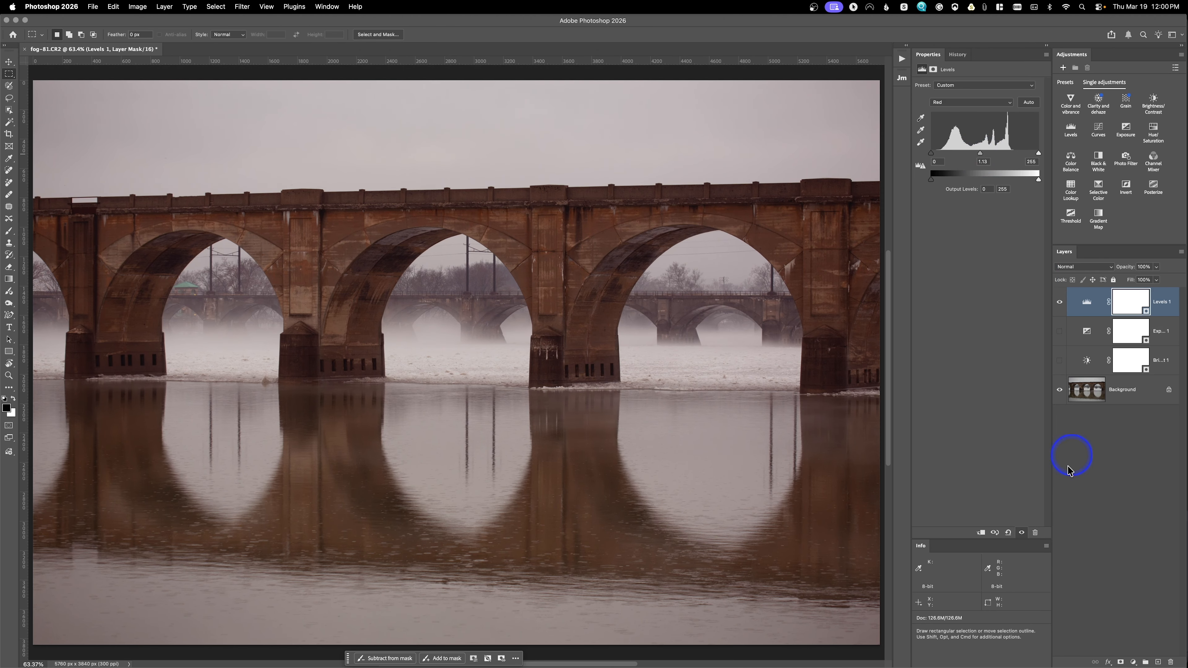
pyautogui.click(1008, 534)
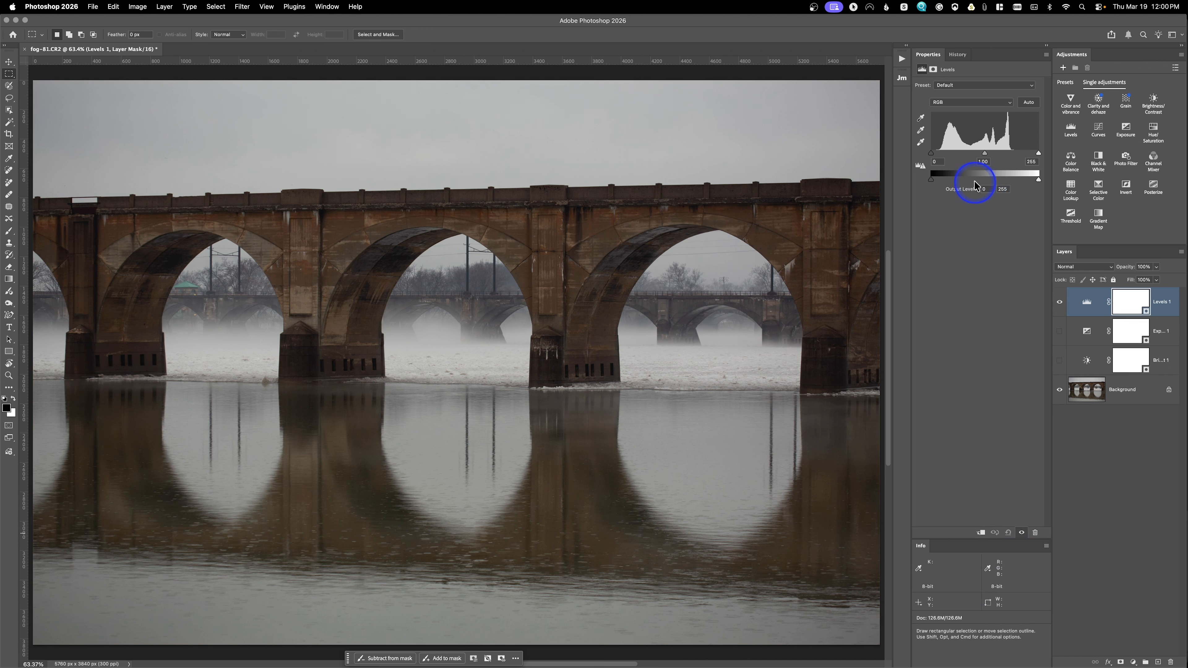
pyautogui.click(952, 85)
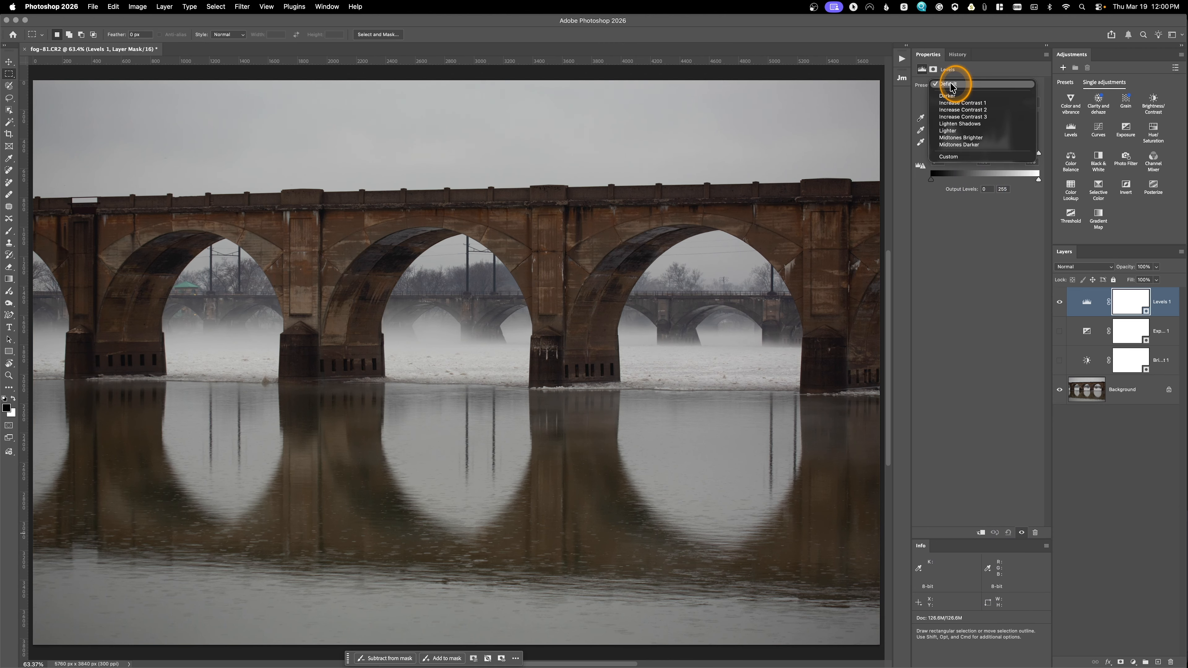
pyautogui.click(953, 103)
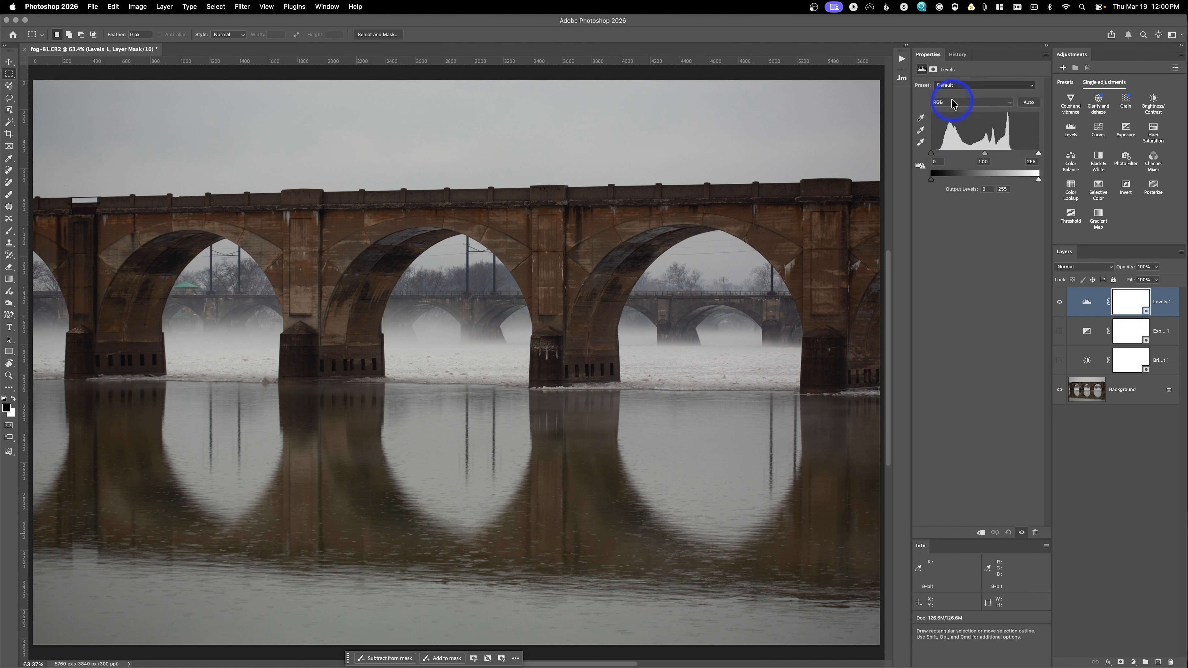
pyautogui.moveTo(953, 85); pyautogui.dragTo(952, 70)
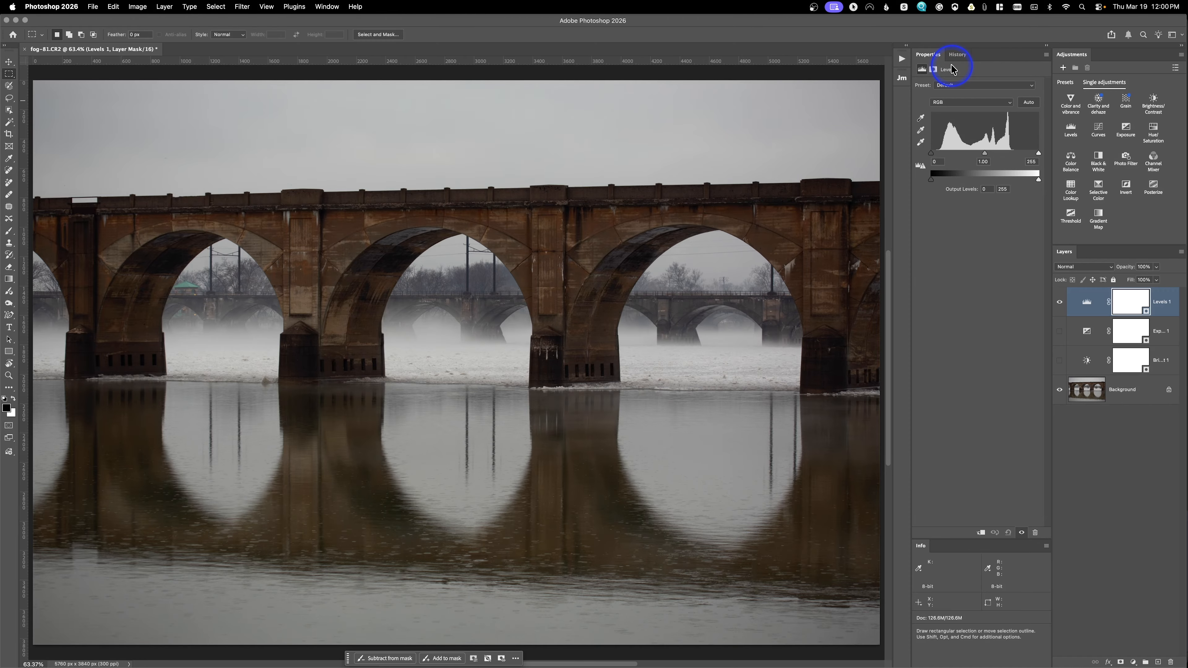
pyautogui.click(945, 107)
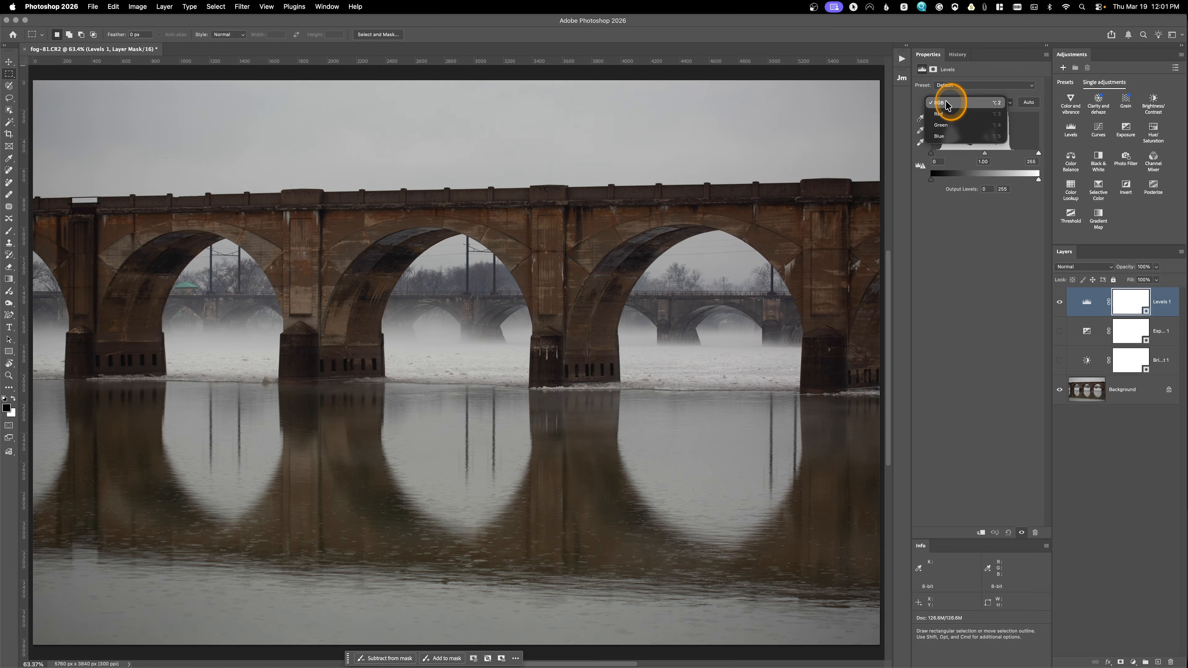
pyautogui.click(946, 103)
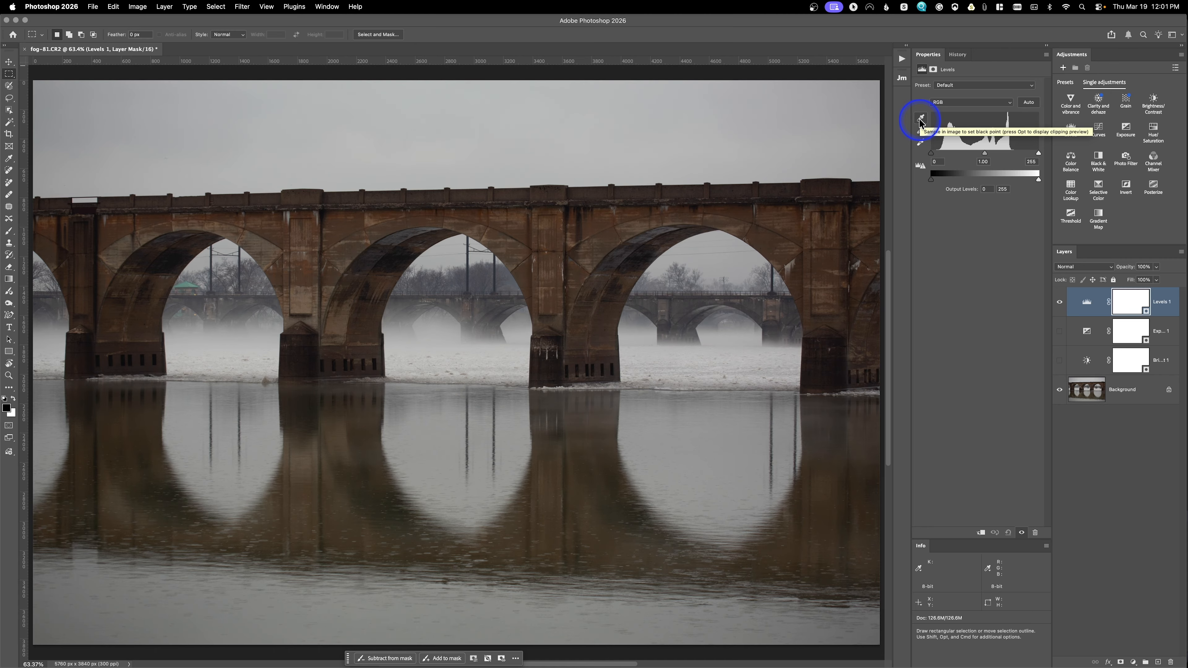
# - Set the Levels 1 black point from the dark base of the leftmost pier and the white point from the bright fog under the middle arch
pyautogui.click(920, 119)
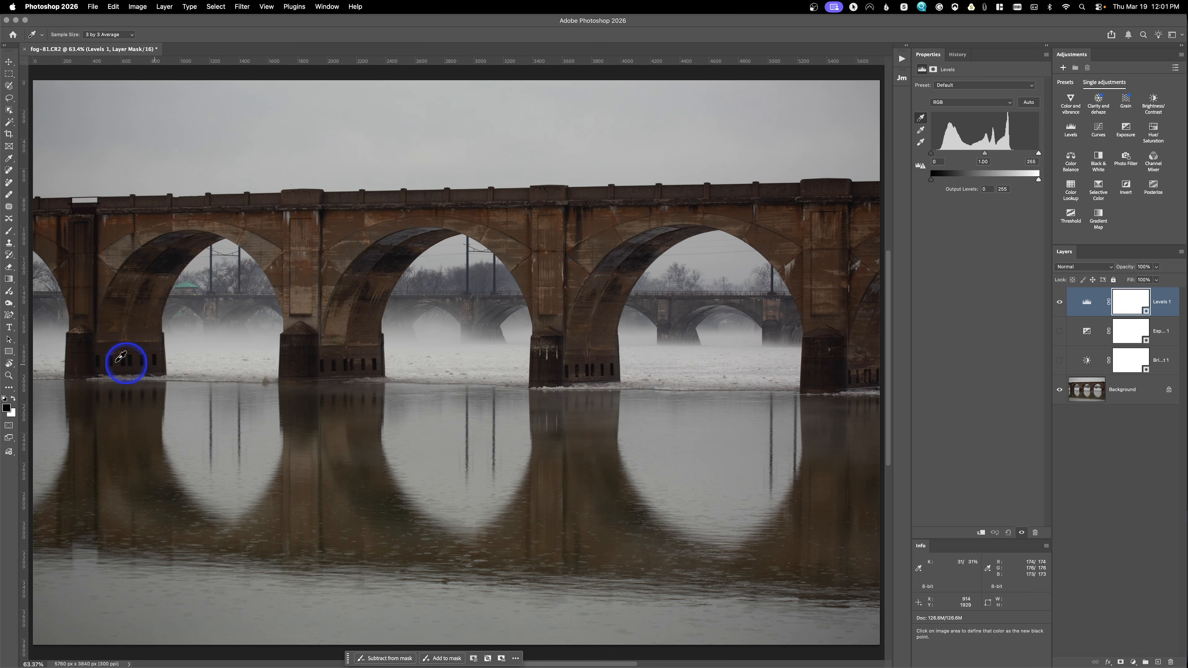
pyautogui.click(100, 358)
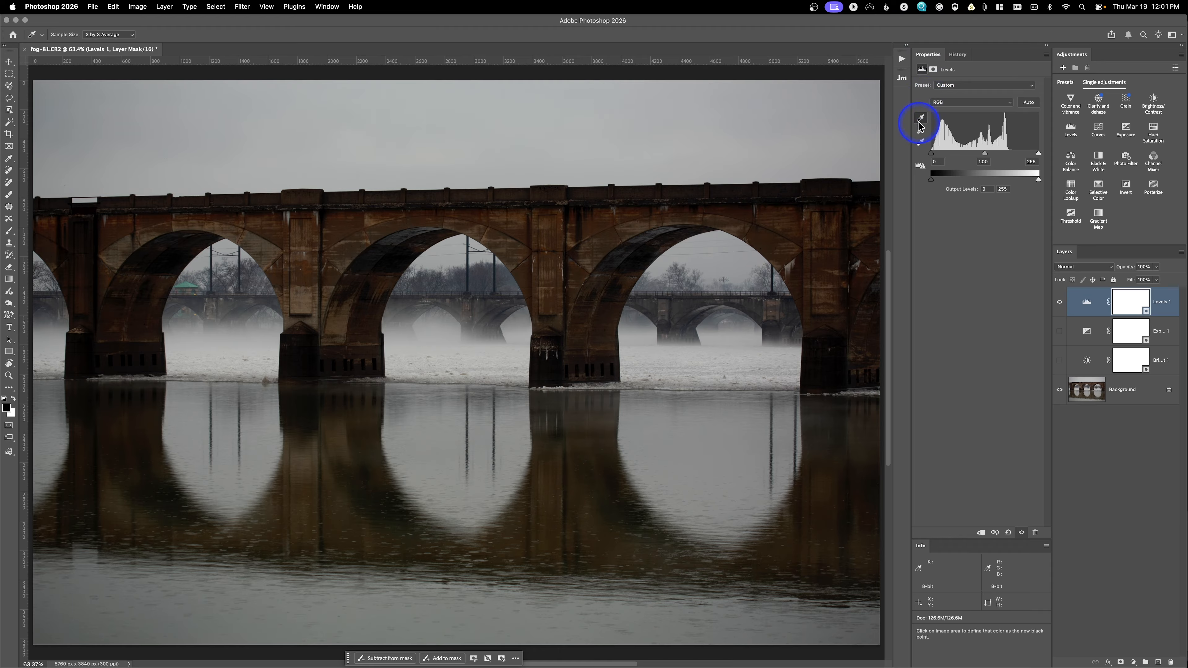
pyautogui.click(920, 143)
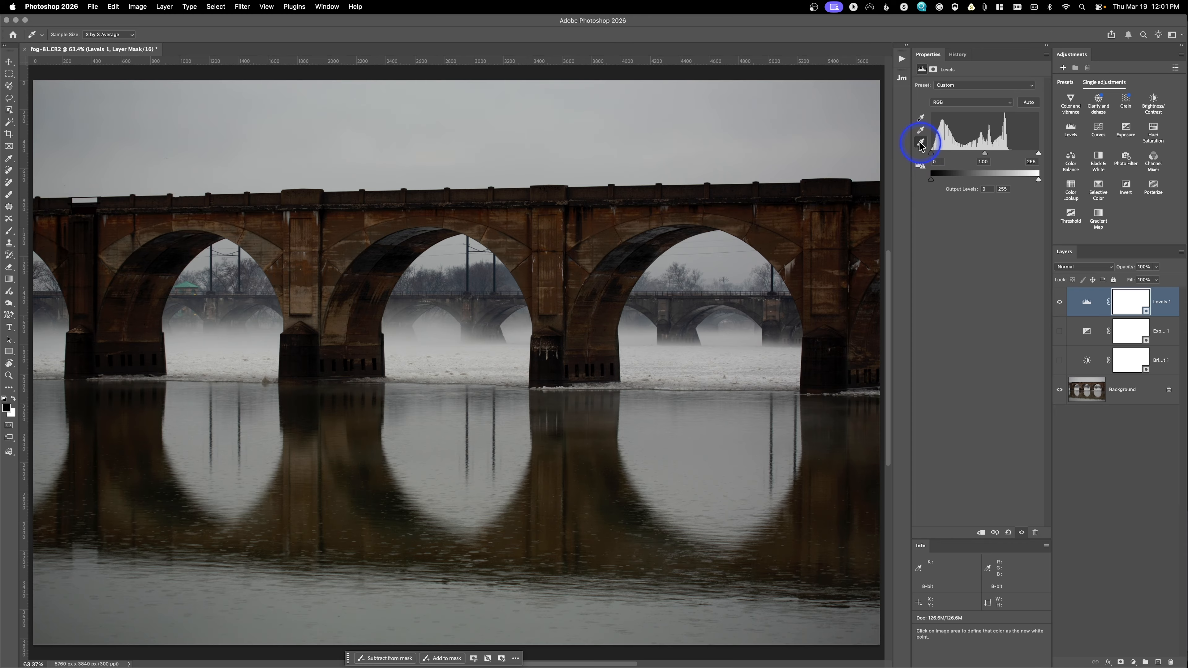
pyautogui.click(439, 348)
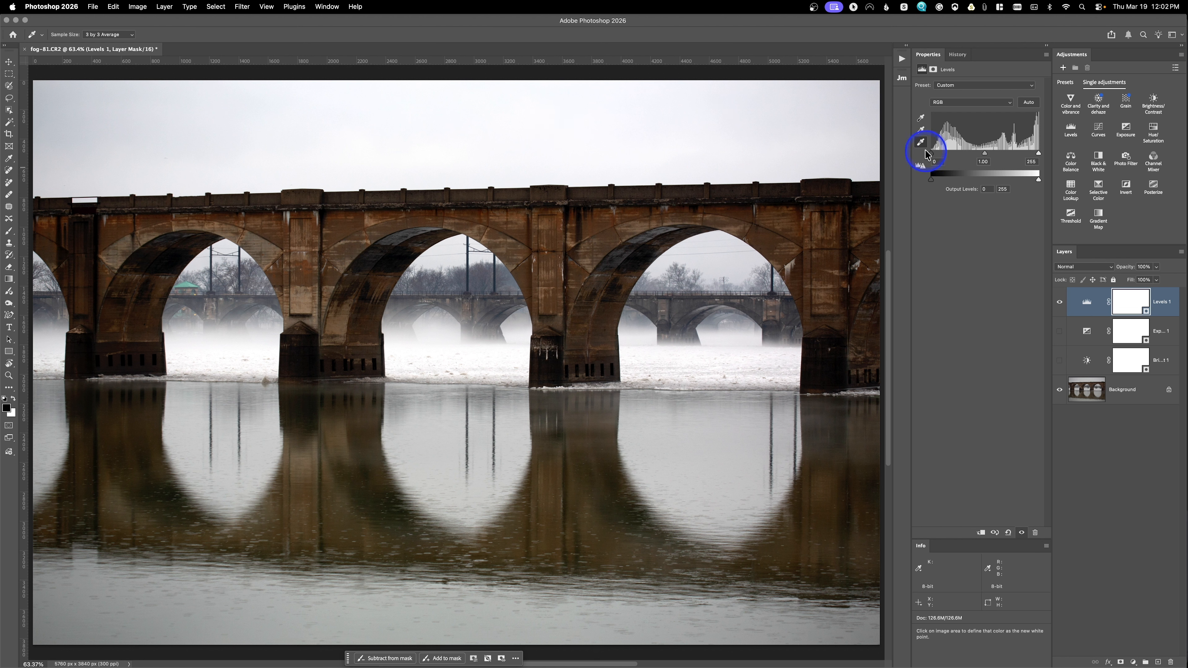
# - Sample a gray point in the photo for Levels 1, and undo the eyedropper corrections and the earlier reset
pyautogui.click(920, 130)
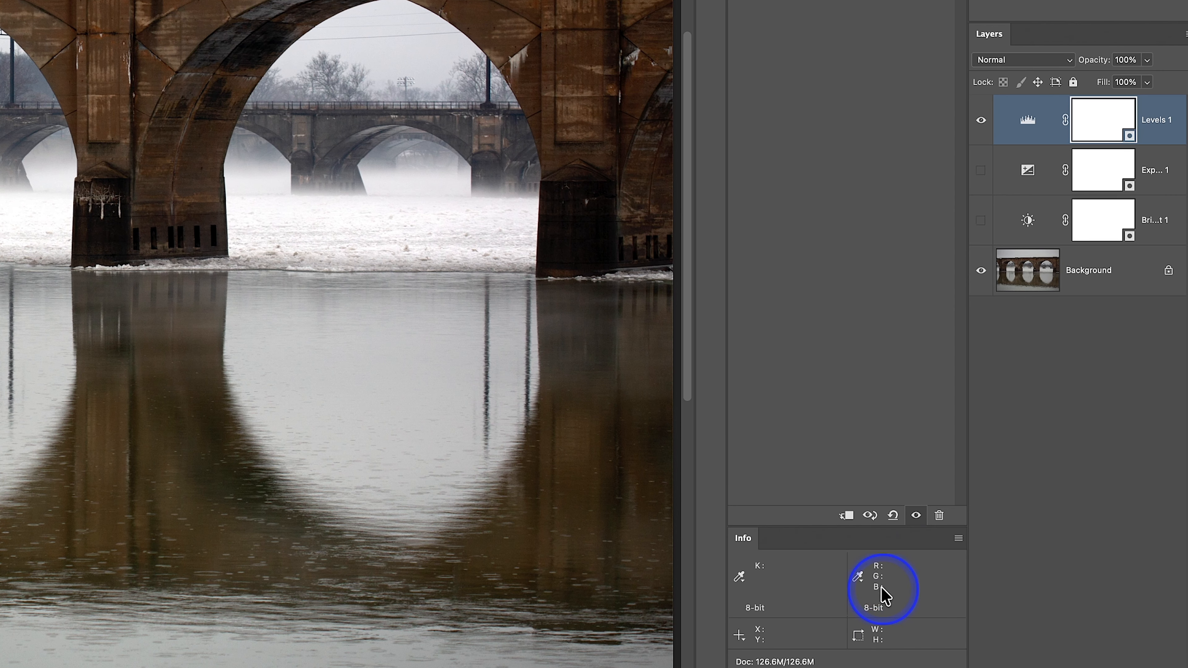
pyautogui.click(412, 185)
pyautogui.press('v')
pyautogui.press('super+z')
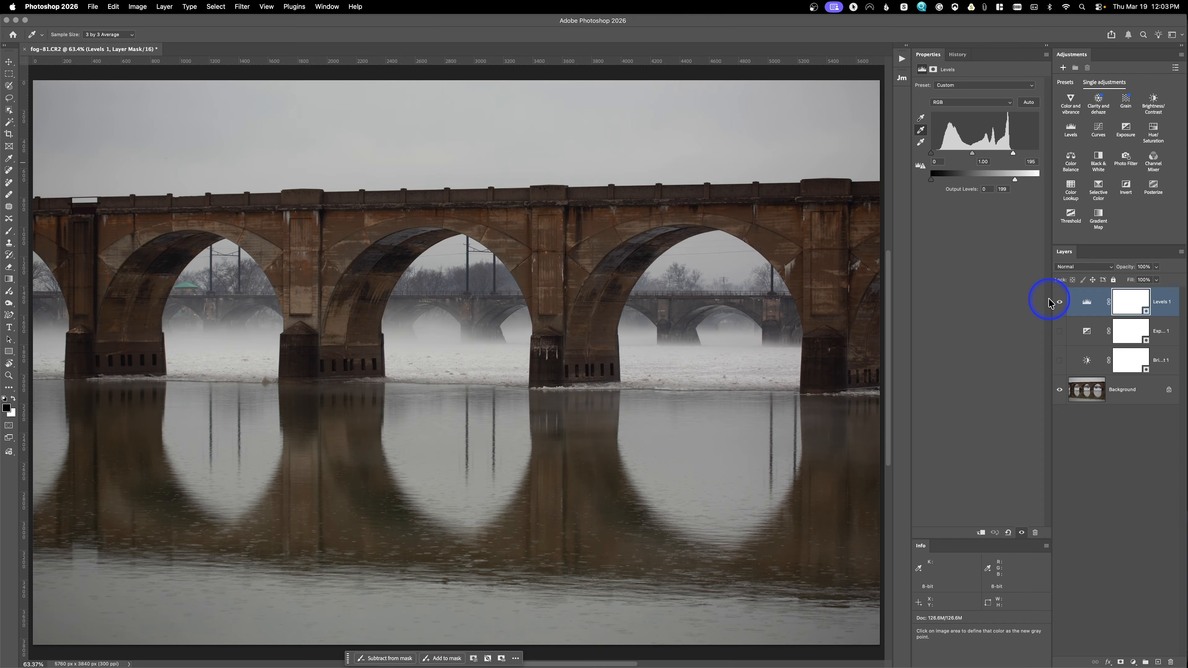
# - Compare the photo with and without Levels 1, leave that layer hidden, and add a Curves adjustment layer
pyautogui.click(1059, 302)
pyautogui.click(1059, 303)
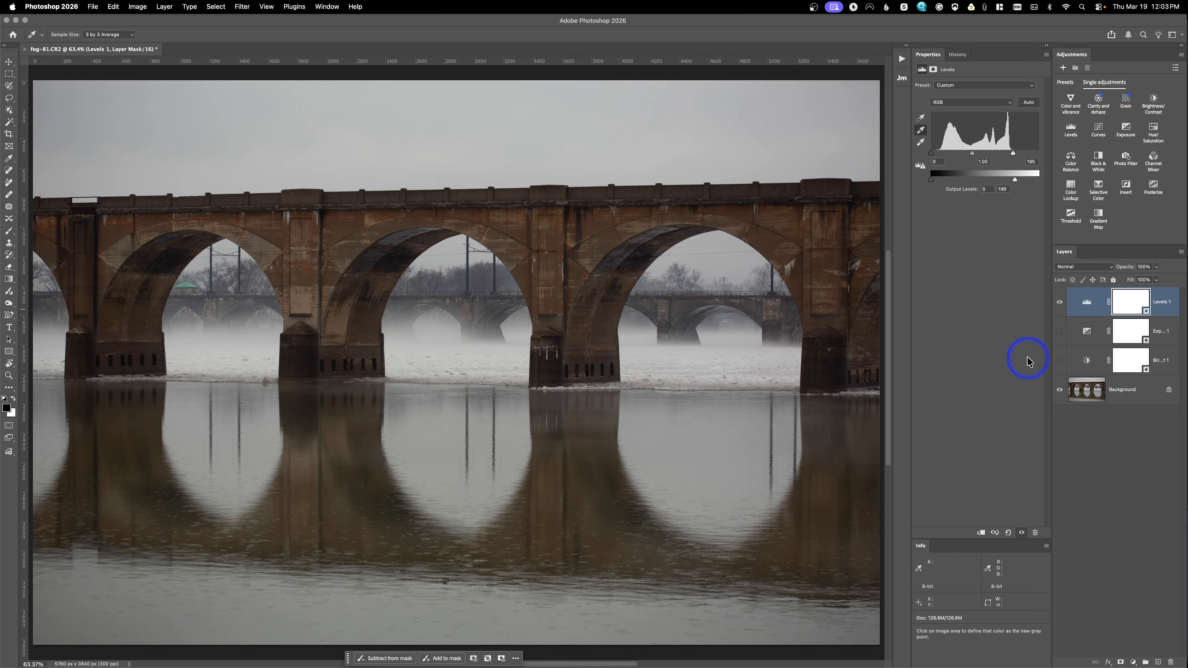
pyautogui.click(1060, 303)
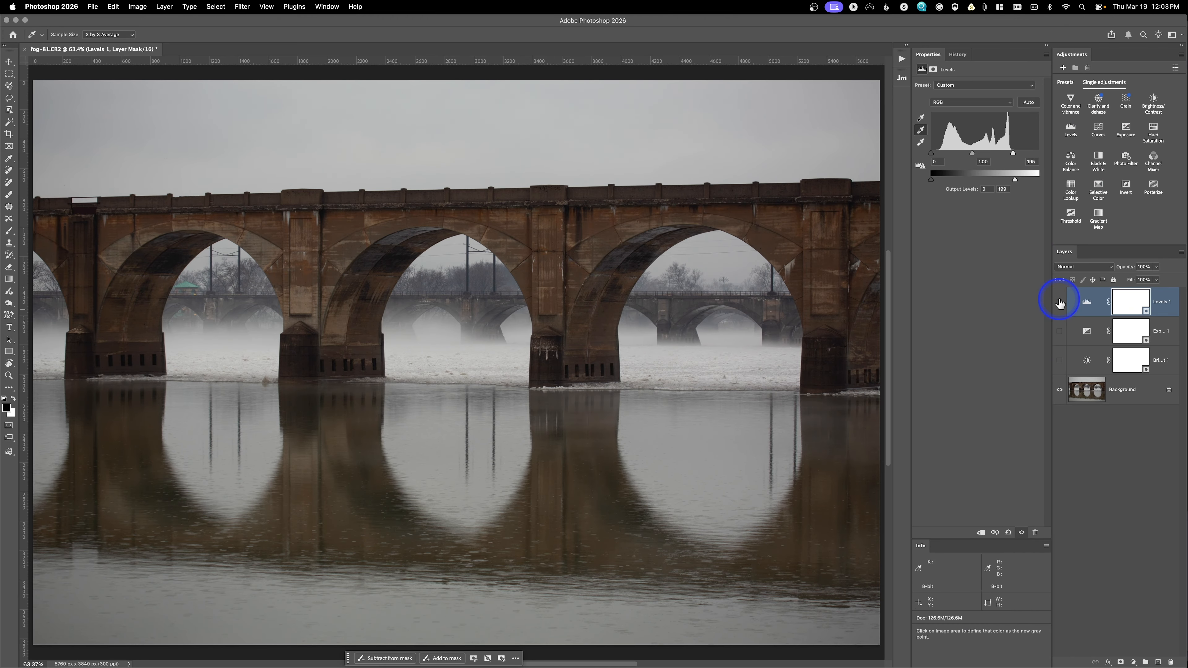
pyautogui.click(1100, 131)
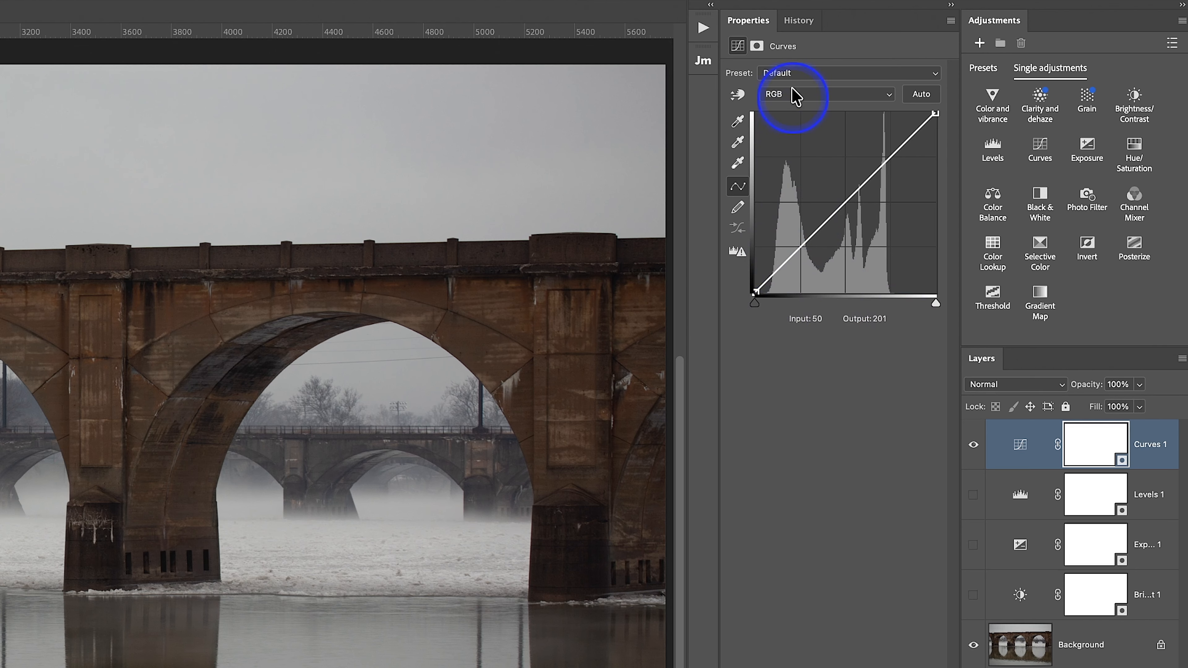
pyautogui.click(789, 72)
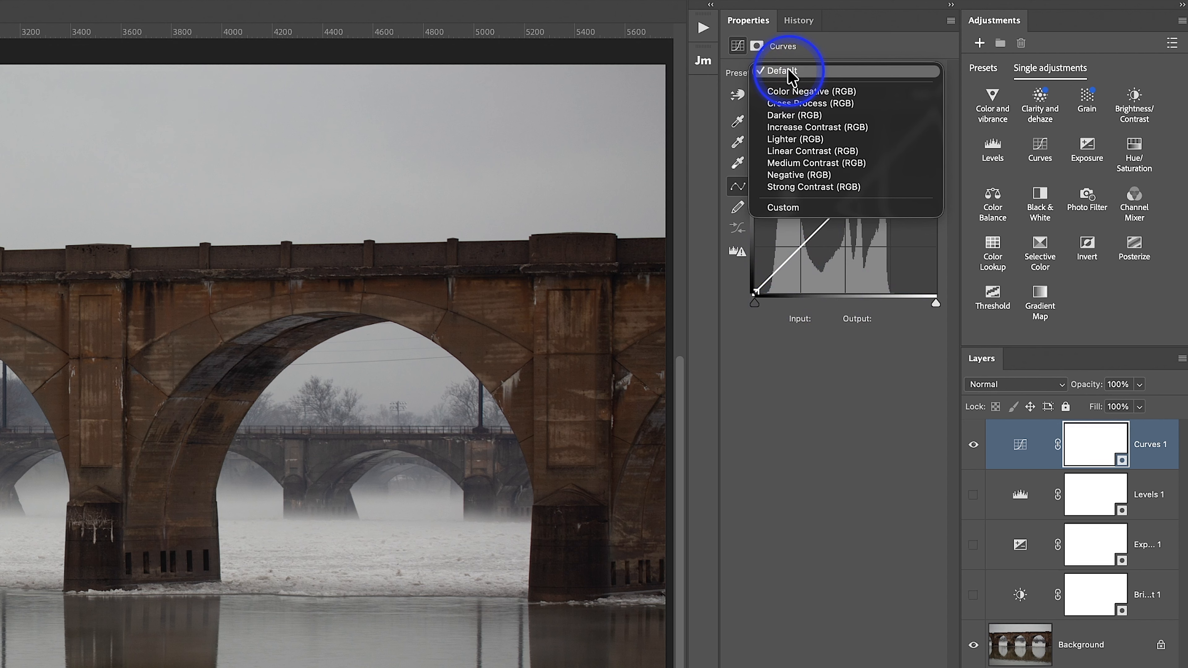
pyautogui.click(790, 73)
pyautogui.click(786, 96)
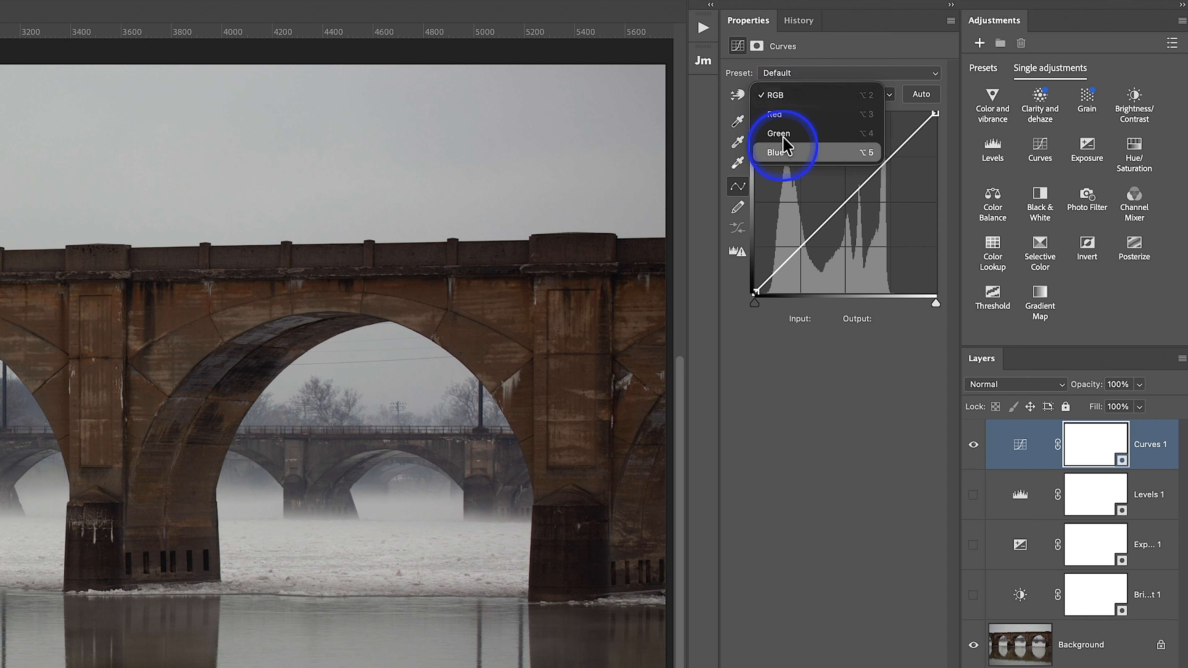
# - Set the RGB white point of Curves 1 to input 202 and move its black point slightly inward
pyautogui.click(788, 96)
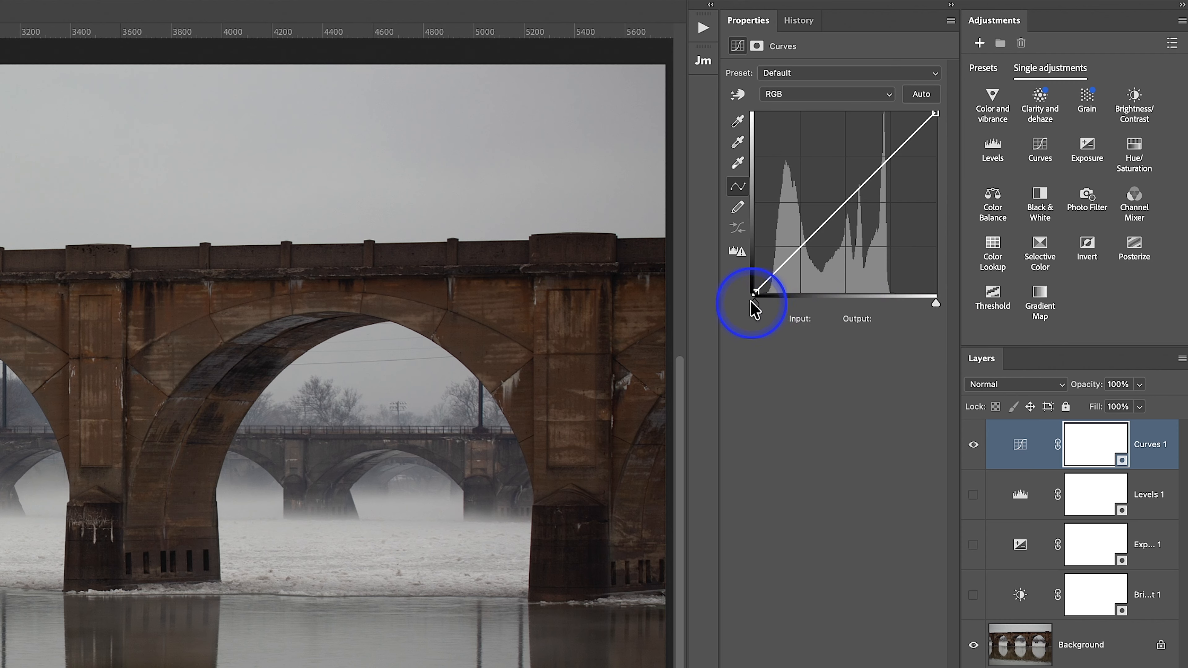
pyautogui.moveTo(934, 303); pyautogui.dragTo(898, 309)
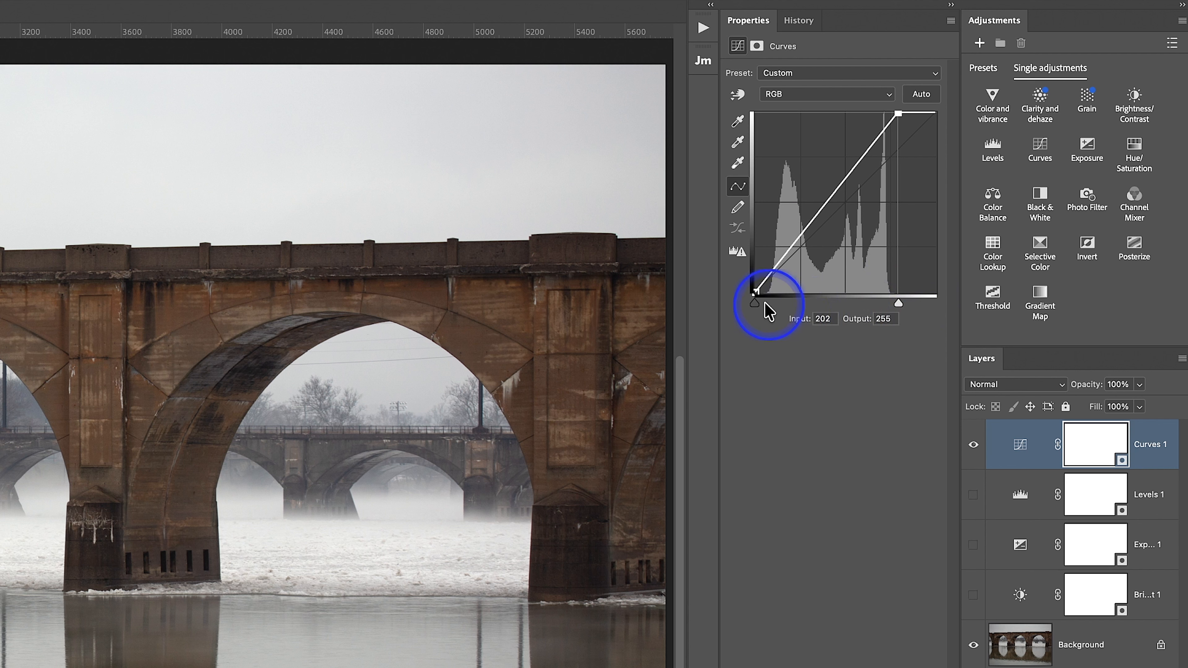
pyautogui.click(756, 302)
pyautogui.moveTo(756, 303); pyautogui.dragTo(761, 304)
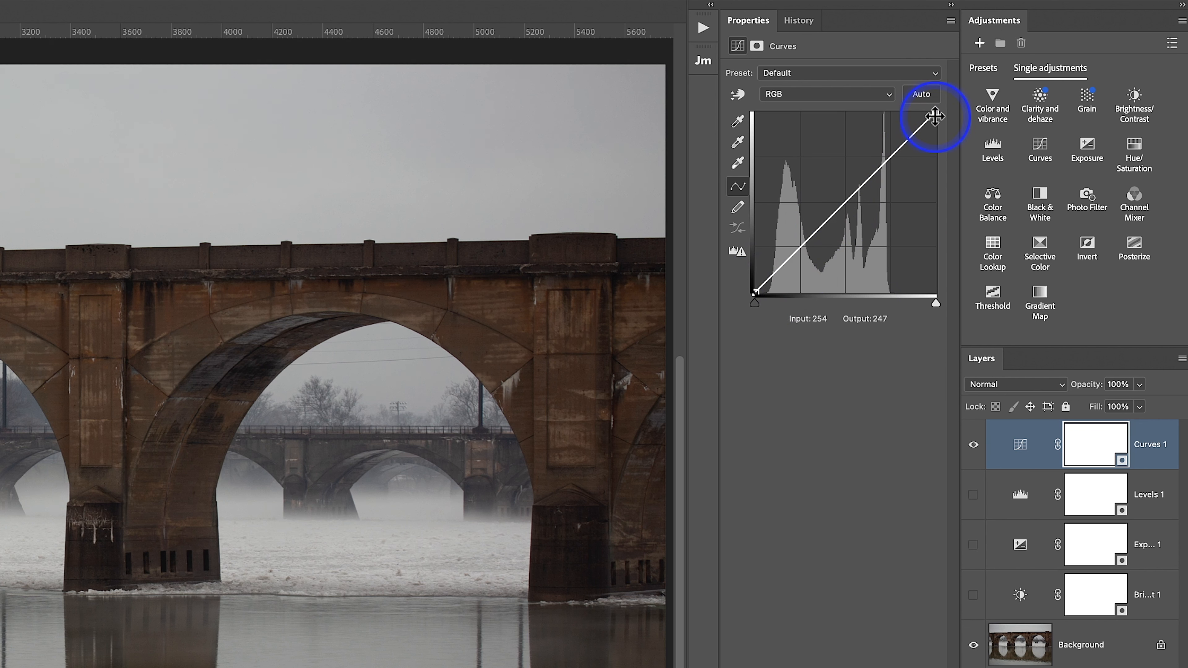
# - Try the white endpoint at input 234 and the black endpoint at output 21, returning each to its corner
pyautogui.moveTo(935, 116); pyautogui.dragTo(920, 113)
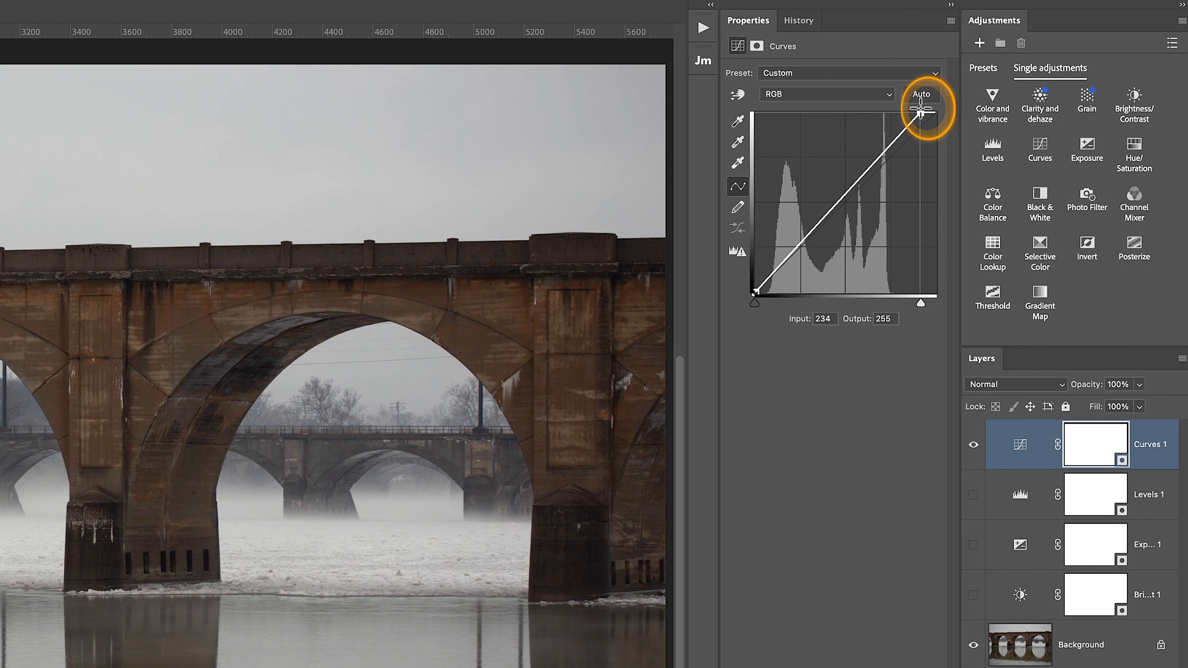
pyautogui.moveTo(920, 113); pyautogui.dragTo(948, 117)
pyautogui.moveTo(753, 294)
pyautogui.mouseDown()
pyautogui.moveTo(767, 292)
pyautogui.moveTo(750, 298)
pyautogui.moveTo(742, 276)
pyautogui.mouseUp()
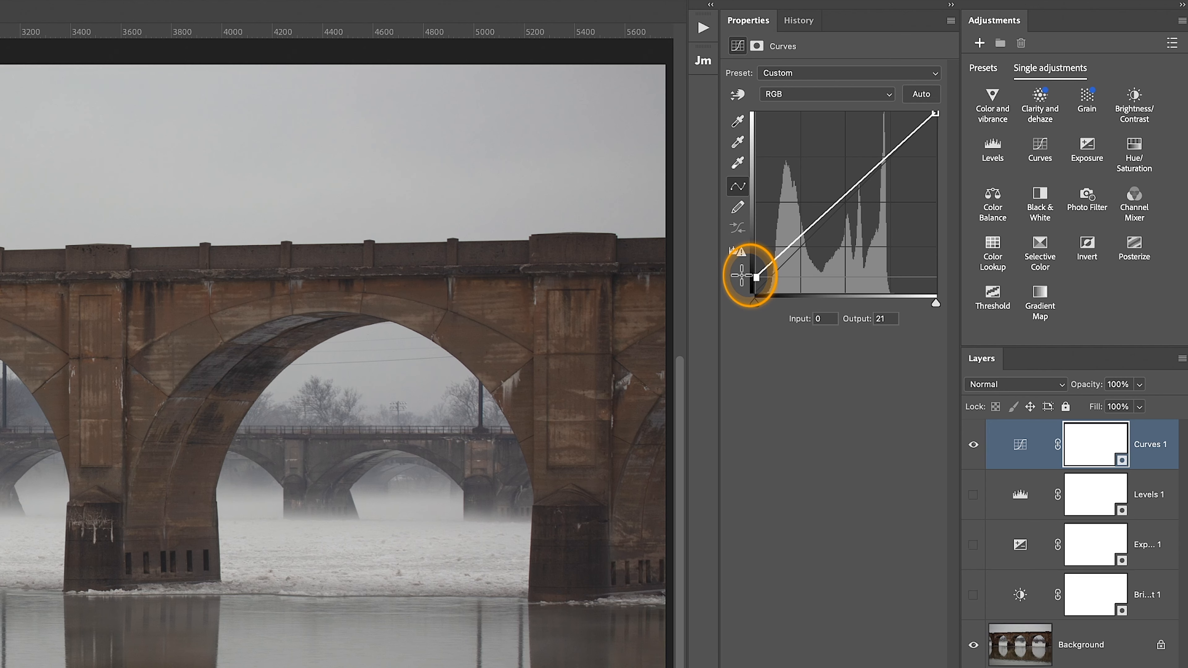
pyautogui.moveTo(742, 276); pyautogui.dragTo(722, 318)
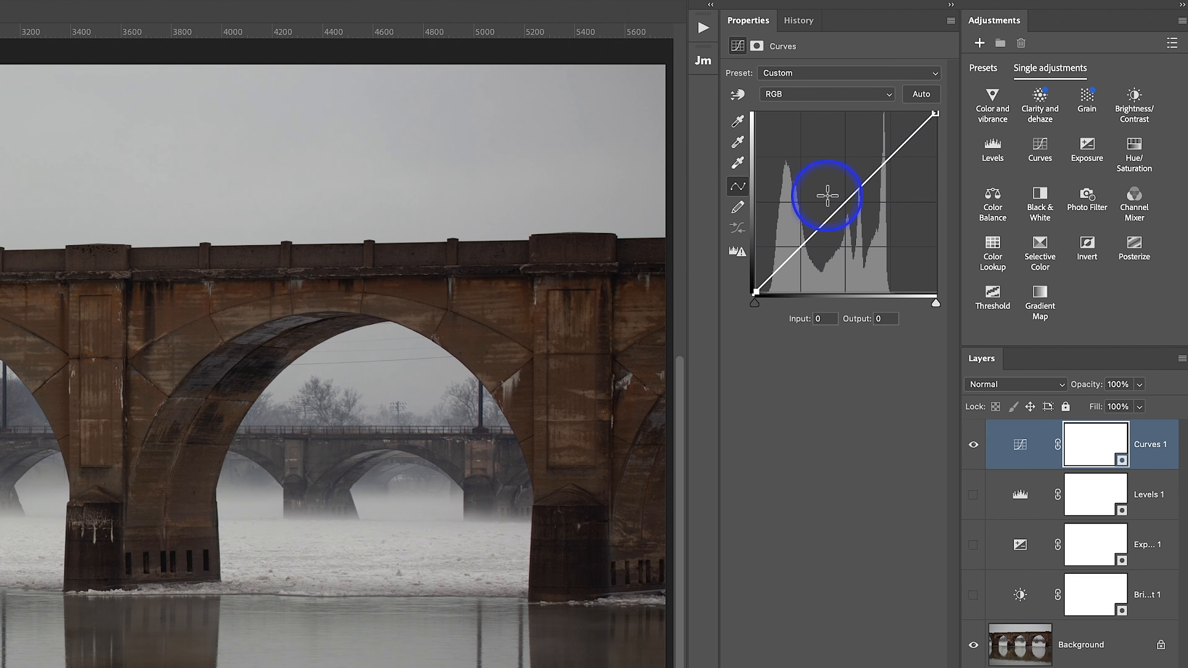
# - Add curve points at input 76, output 95 and input 142, output 150, and compare the photo with and without Curves 1
pyautogui.click(809, 238)
pyautogui.moveTo(809, 239); pyautogui.dragTo(805, 233)
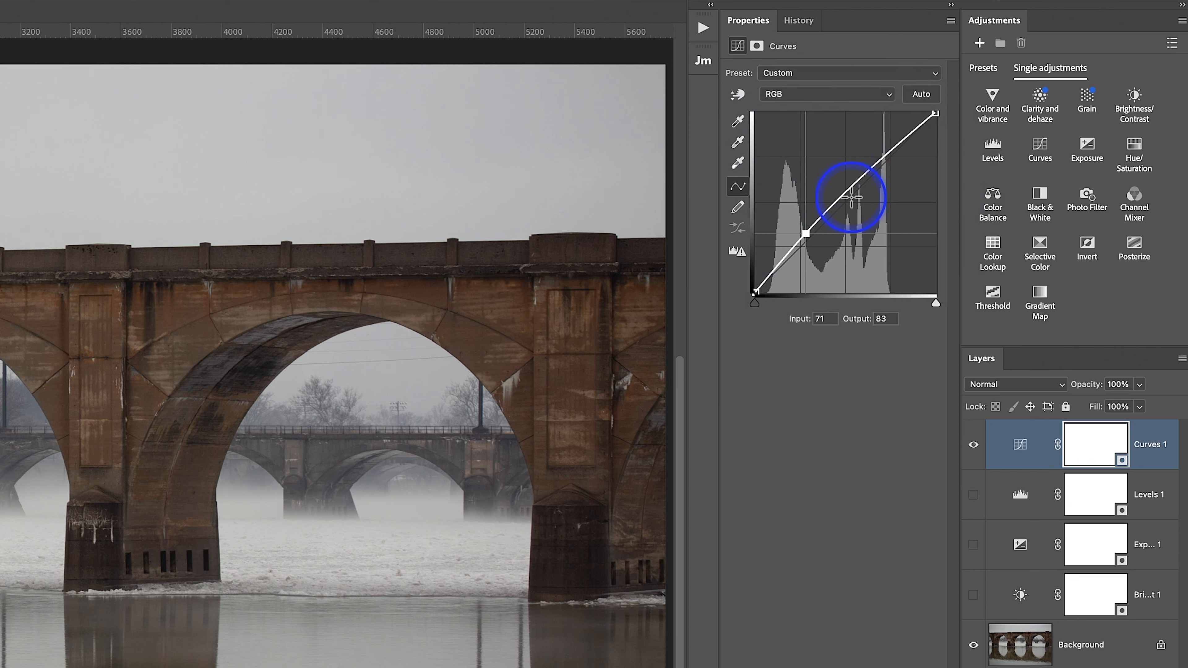
pyautogui.moveTo(805, 233)
pyautogui.mouseDown()
pyautogui.moveTo(819, 246)
pyautogui.moveTo(814, 227)
pyautogui.mouseUp()
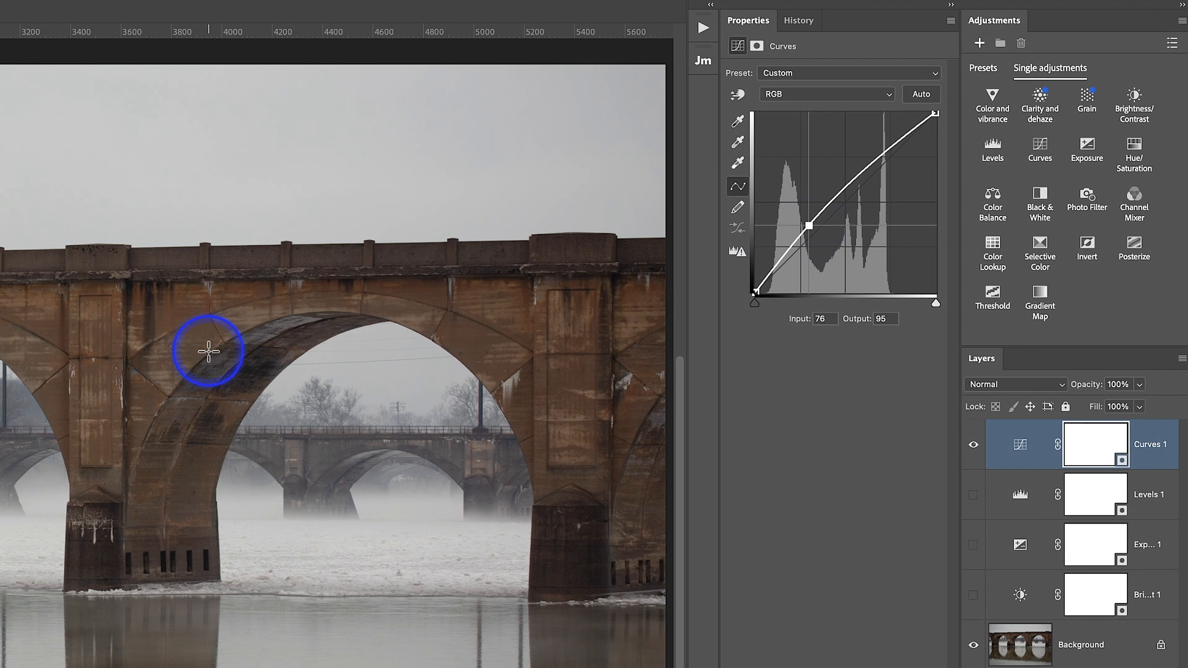
pyautogui.moveTo(851, 182); pyautogui.dragTo(856, 187)
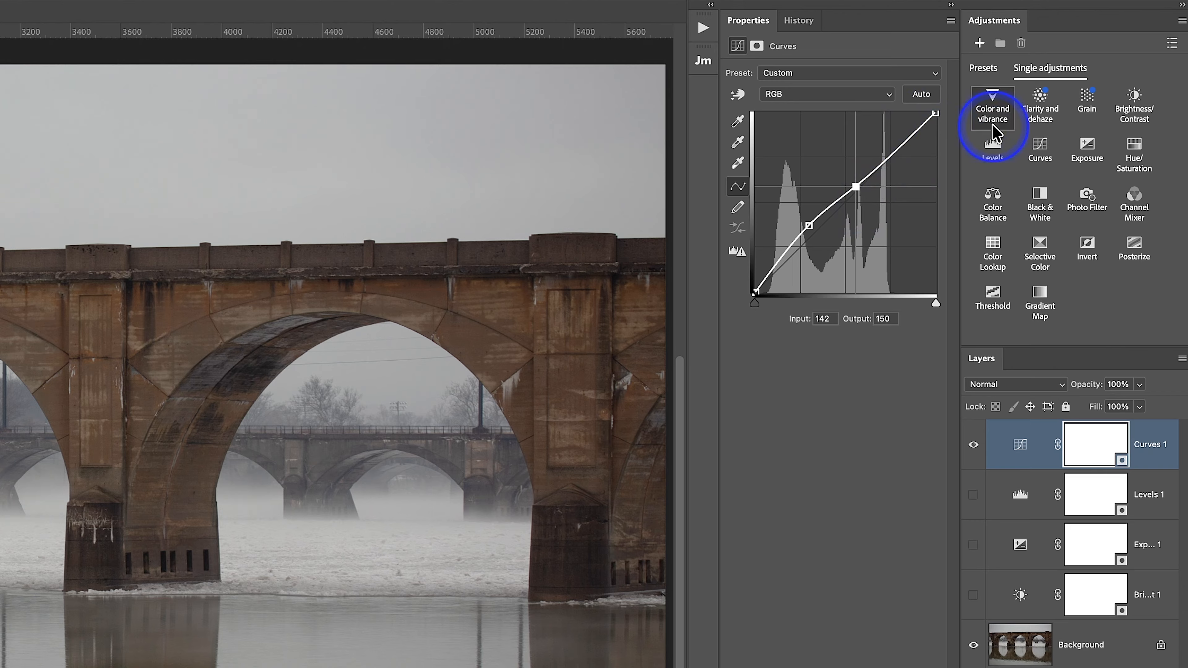
pyautogui.click(973, 445)
pyautogui.click(975, 446)
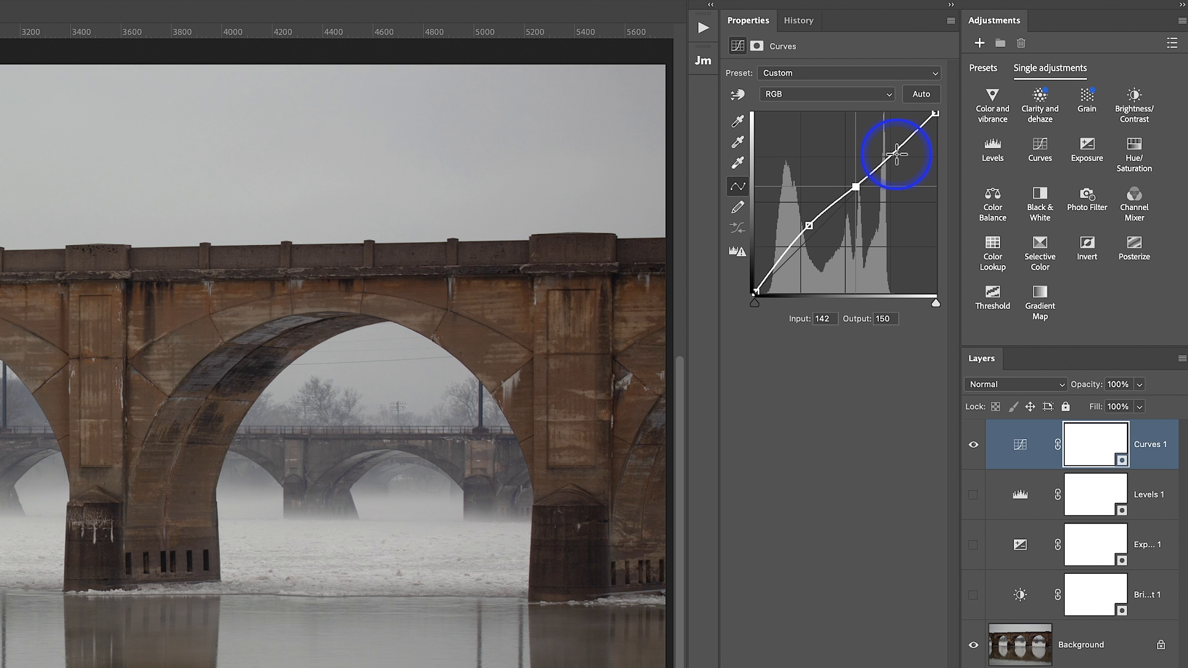
# - Remove the midtone and shadow points from the RGB curve
pyautogui.click(856, 186)
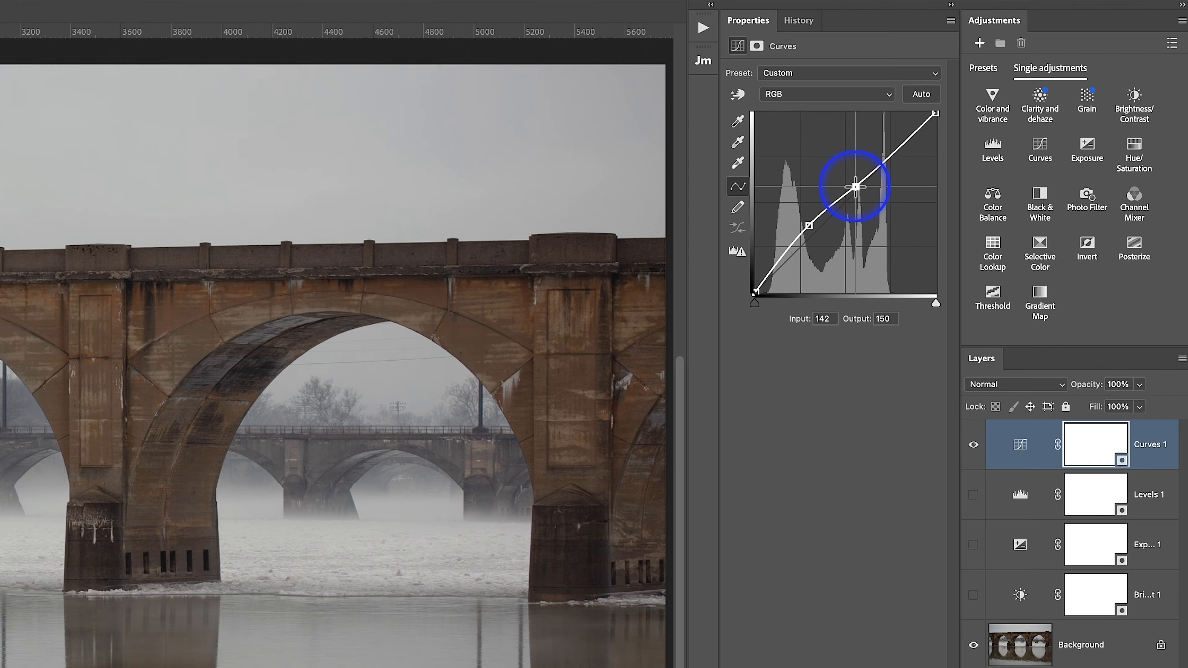
pyautogui.moveTo(855, 186); pyautogui.dragTo(854, 188)
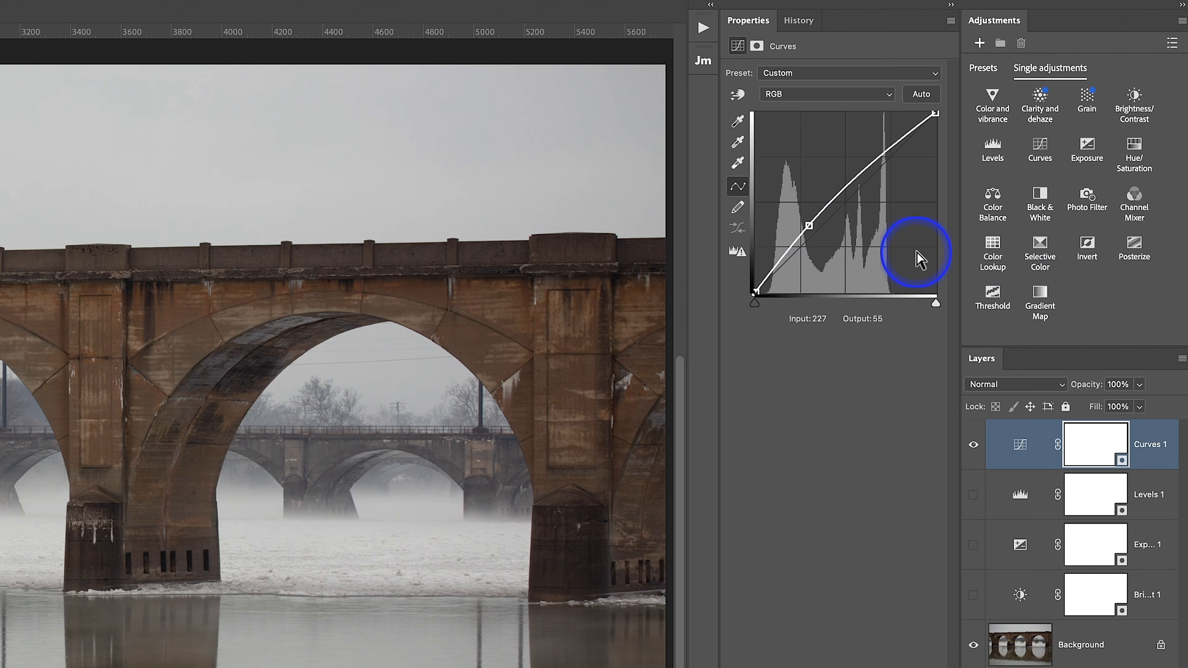
pyautogui.moveTo(810, 224); pyautogui.dragTo(1093, 225)
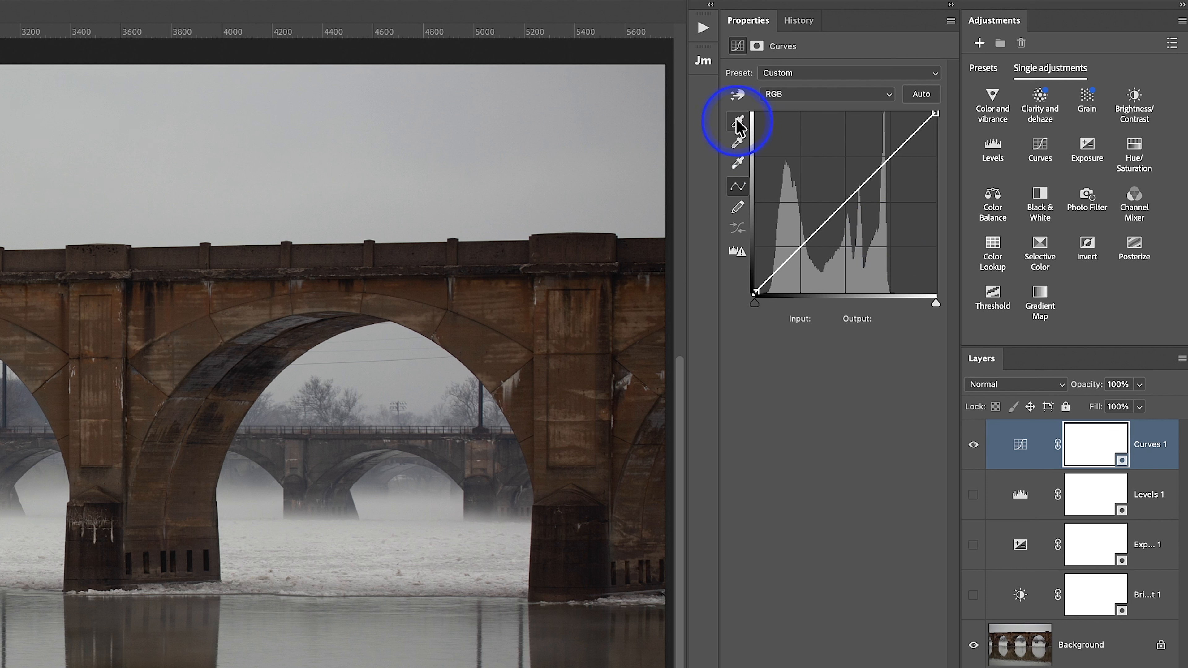
# - Draw a freehand bump from the highlights to the midtones of the RGB curve, and undo it
pyautogui.click(738, 207)
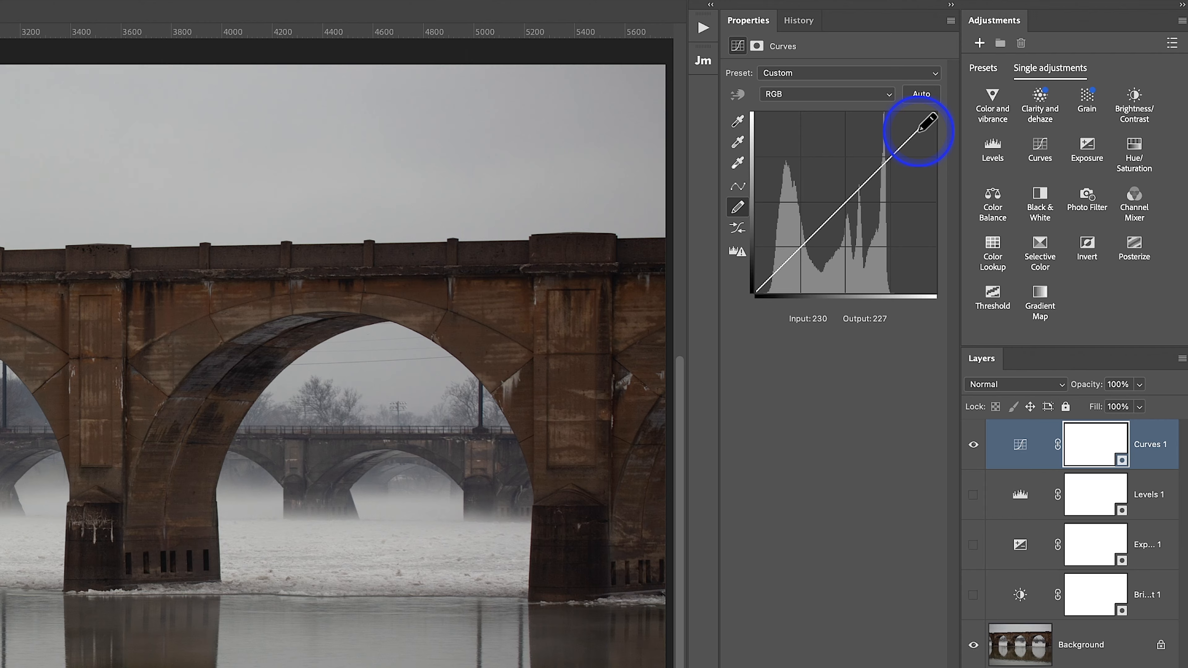
pyautogui.moveTo(919, 131)
pyautogui.mouseDown()
pyautogui.moveTo(861, 166)
pyautogui.moveTo(841, 210)
pyautogui.mouseUp()
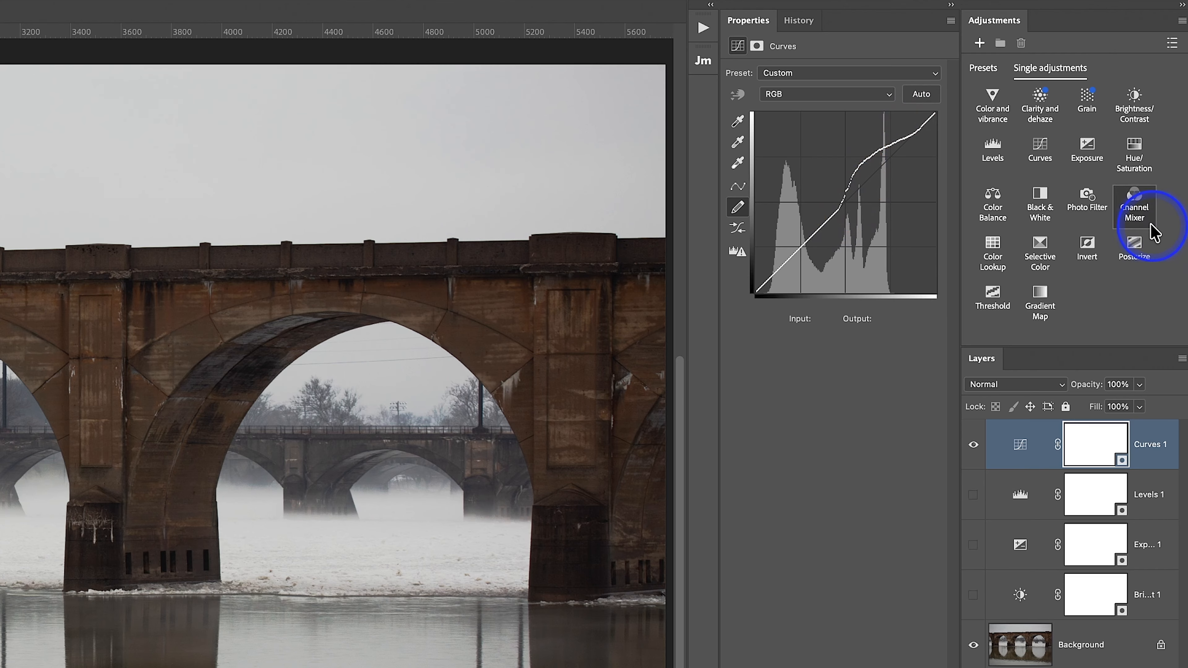
pyautogui.hotkey('ctrl', 'z')
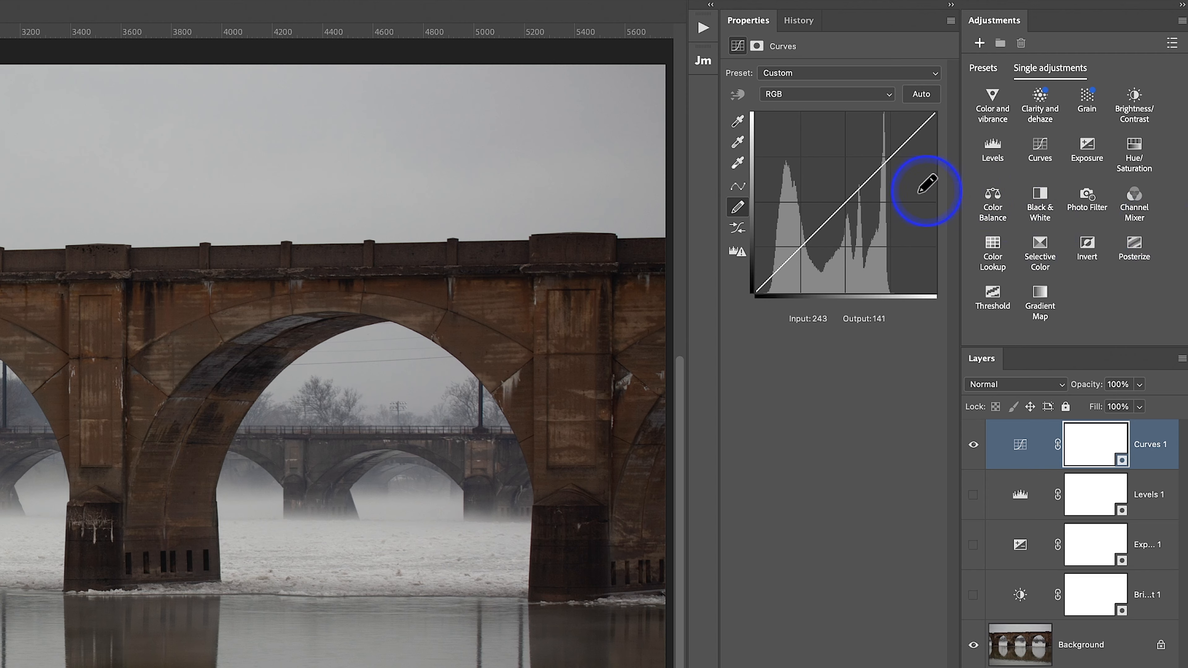
# - Redraw the midtone section of the RGB curve freehand with the pencil, and smooth the curve
pyautogui.click(737, 207)
pyautogui.moveTo(869, 175)
pyautogui.mouseDown()
pyautogui.moveTo(837, 193)
pyautogui.moveTo(824, 226)
pyautogui.mouseUp()
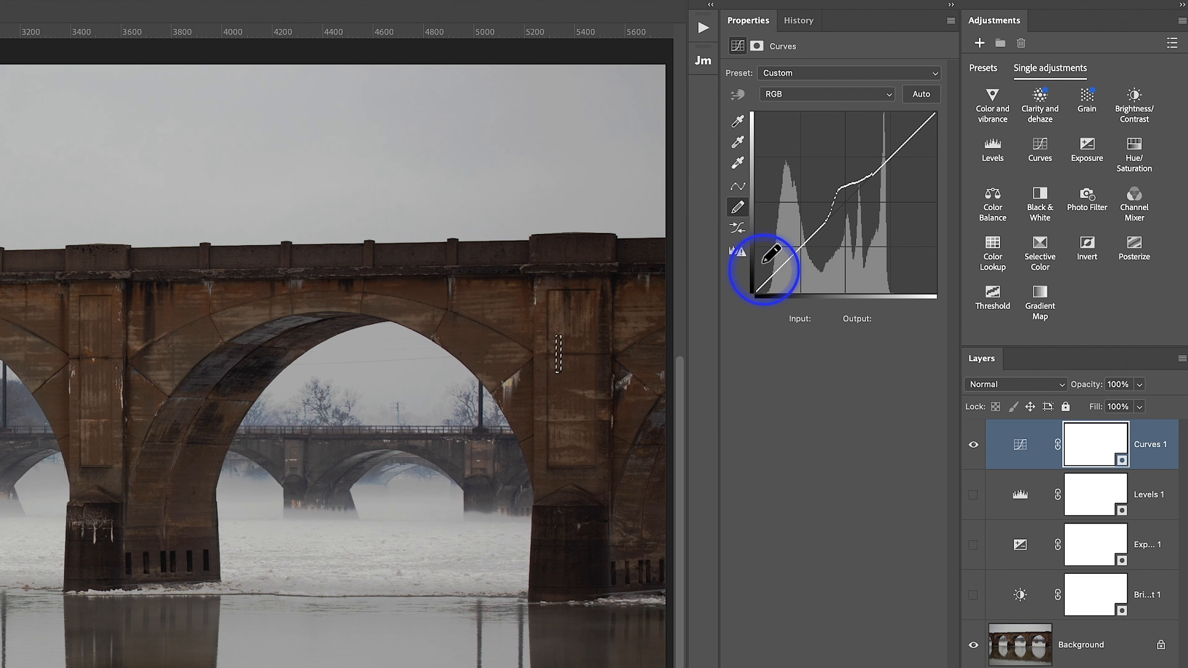
pyautogui.click(740, 230)
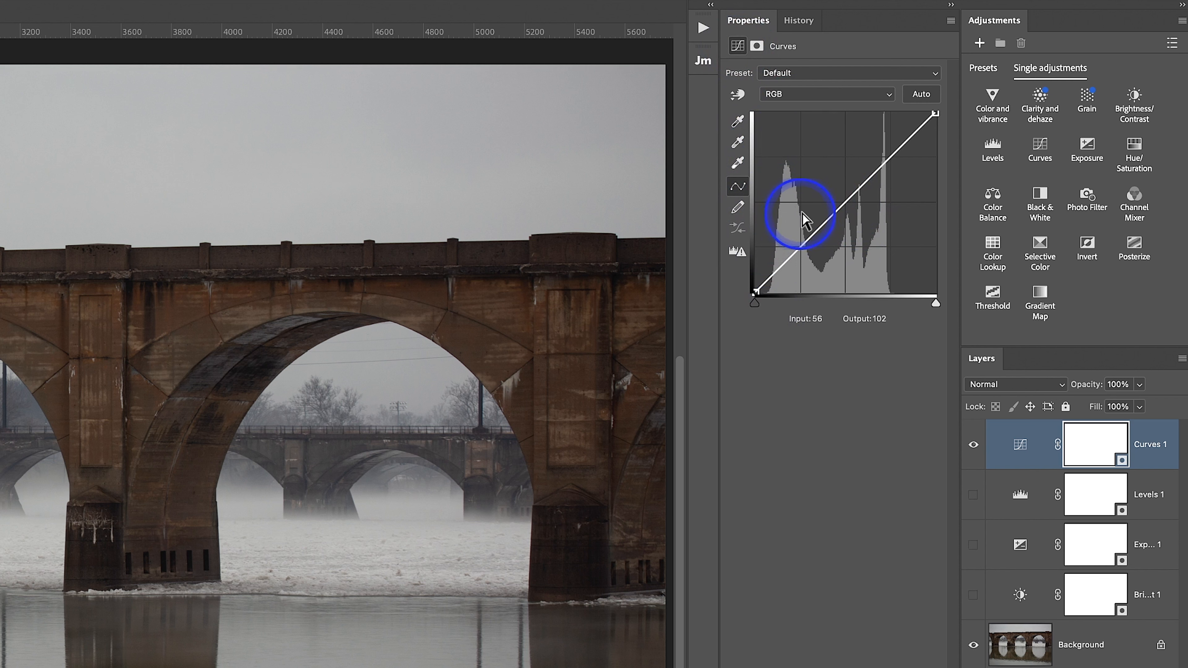
# - Brighten the shadows with the on-image adjustment tool on the dark base of the second pier, raising input 29 to output 38
pyautogui.click(738, 96)
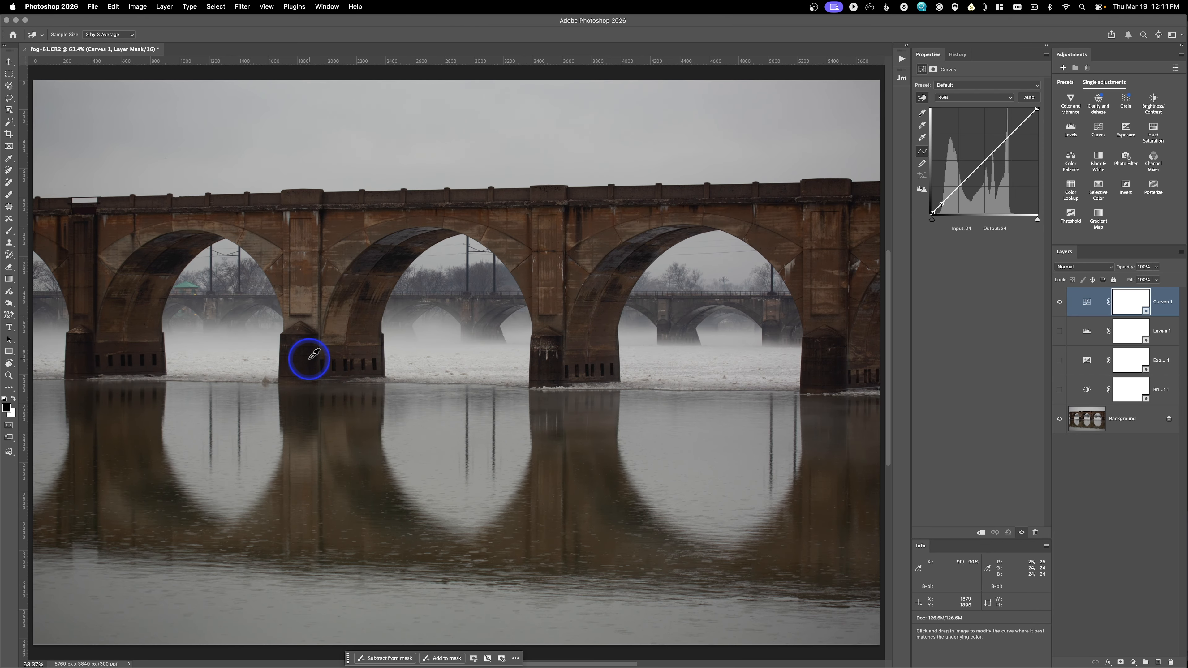
pyautogui.moveTo(312, 352)
pyautogui.mouseDown()
pyautogui.moveTo(307, 334)
pyautogui.moveTo(305, 372)
pyautogui.moveTo(323, 373)
pyautogui.moveTo(311, 371)
pyautogui.moveTo(311, 351)
pyautogui.mouseUp()
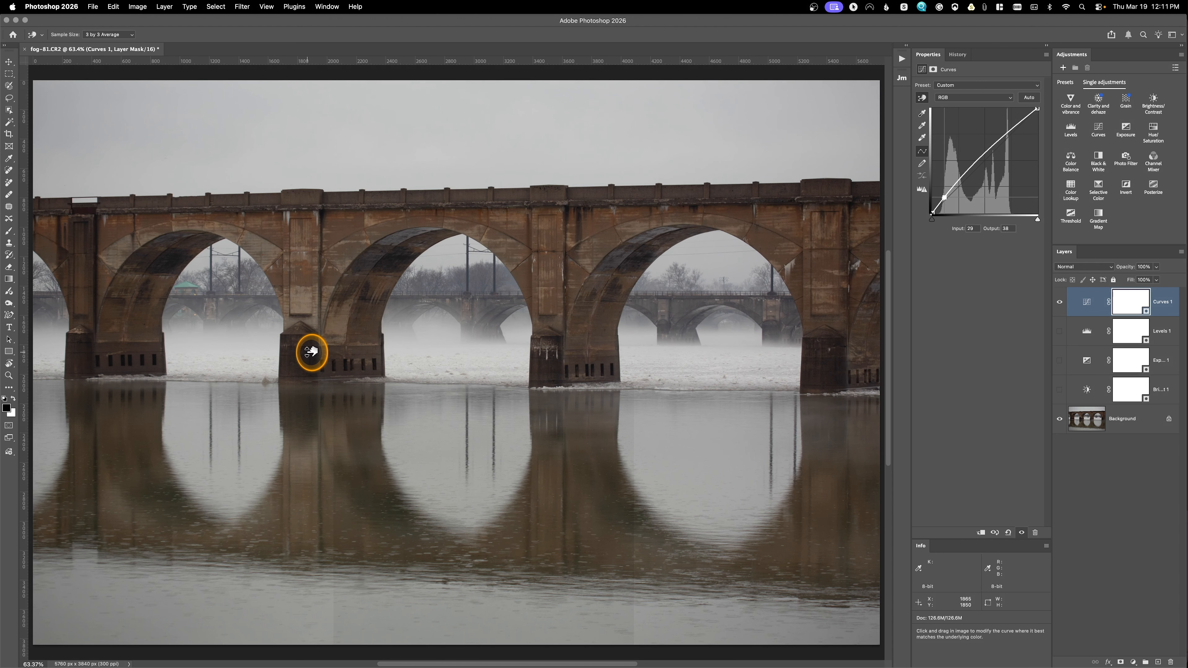